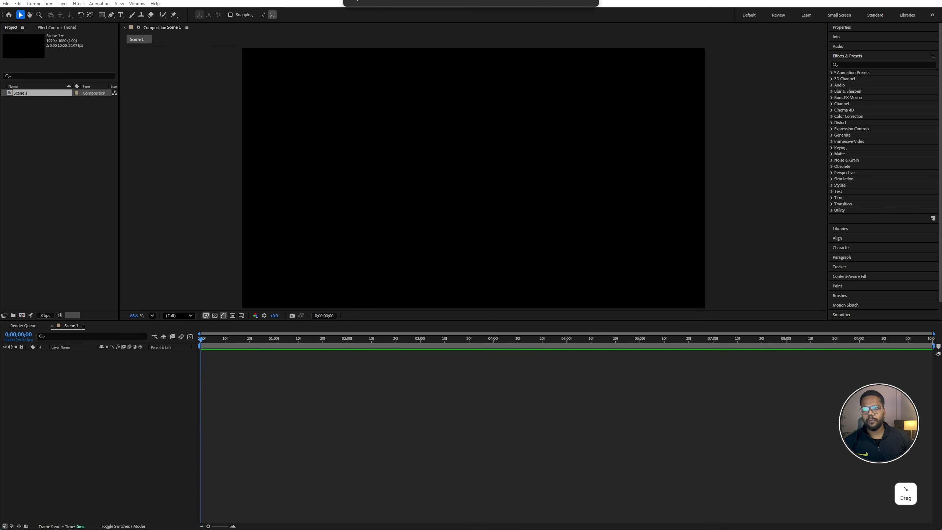
Step: Import the Bottle.gltf and Cap.gltf models into the Scene 1 composition with their default model settings
drag(394, 202, 495, 201)
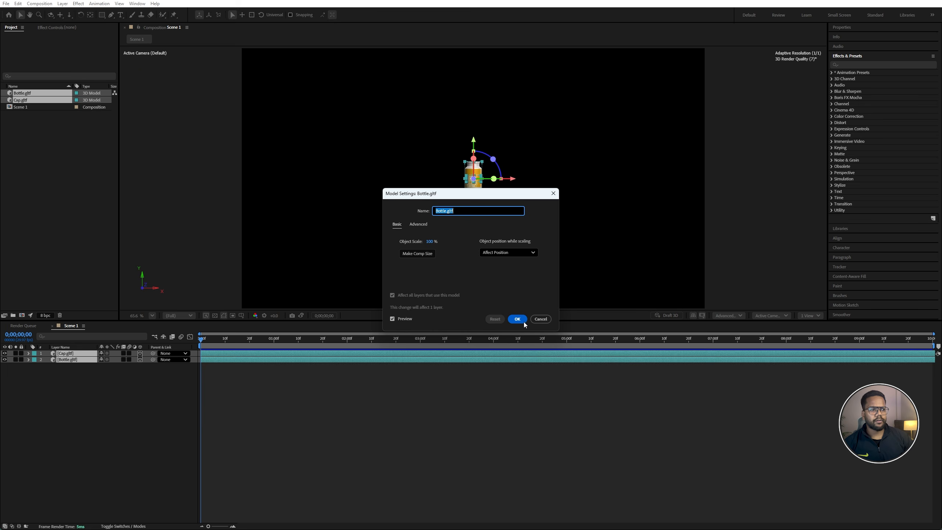
click(524, 322)
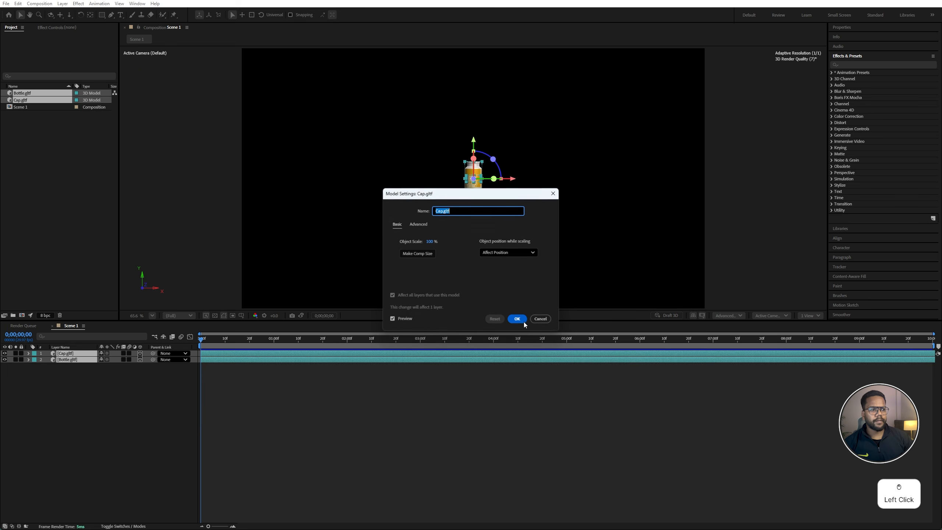
Step: Add a null object to Scene 1, make it a 3D layer, and rename it Bottle Controller
right_click(70, 387)
click(85, 392)
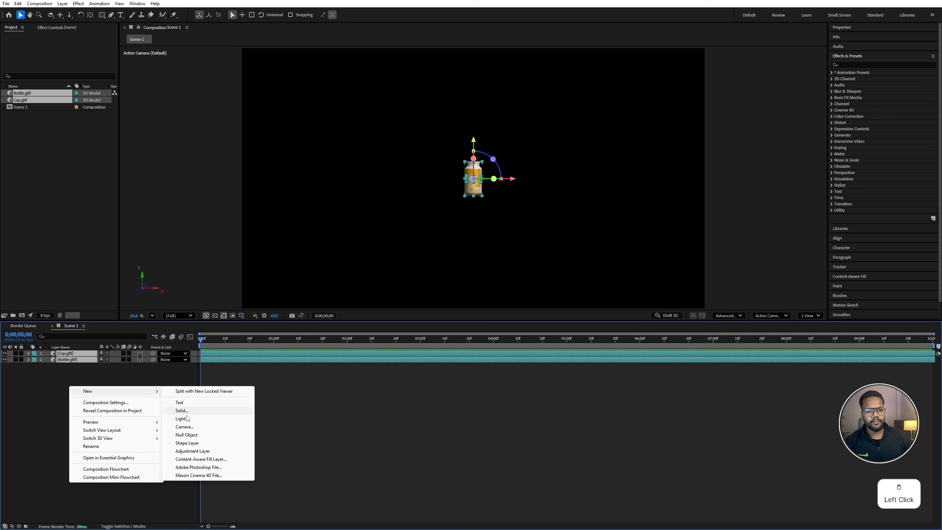
click(193, 433)
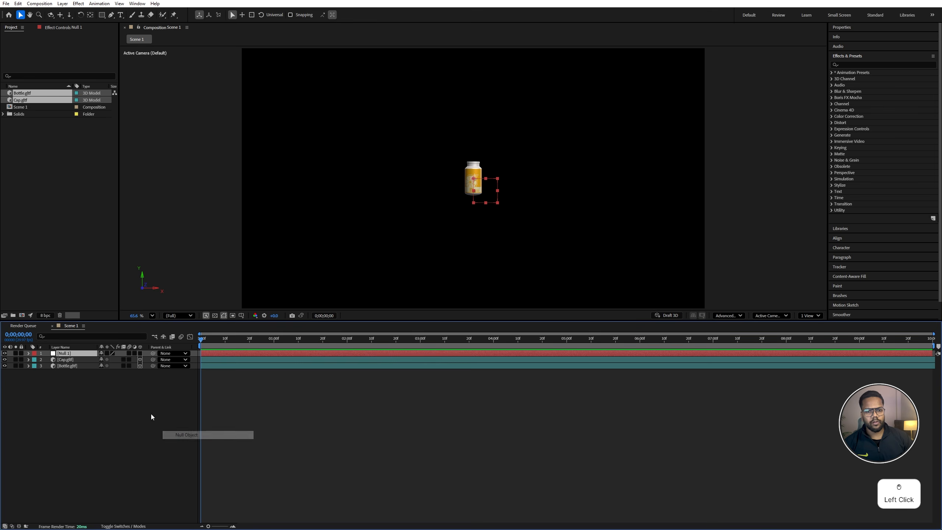
click(140, 353)
right_click(70, 353)
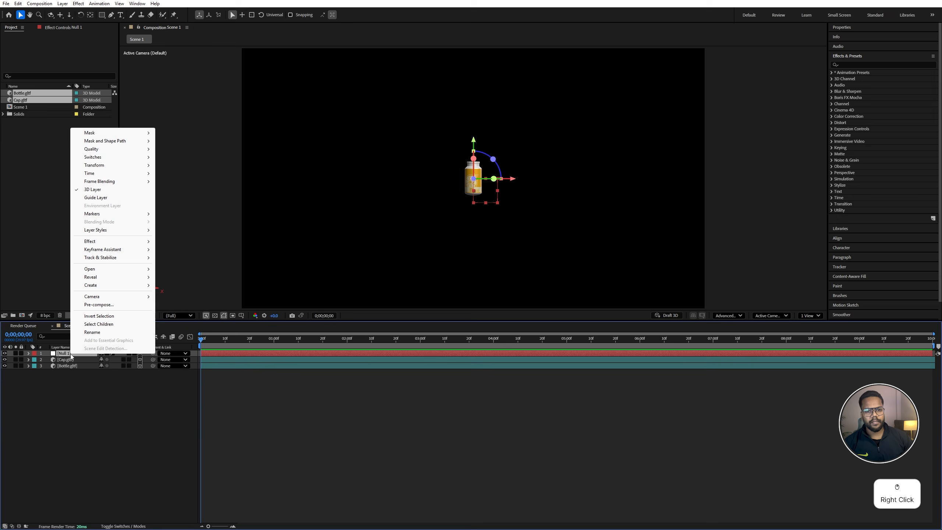
click(96, 330)
text(Bottle Controller)
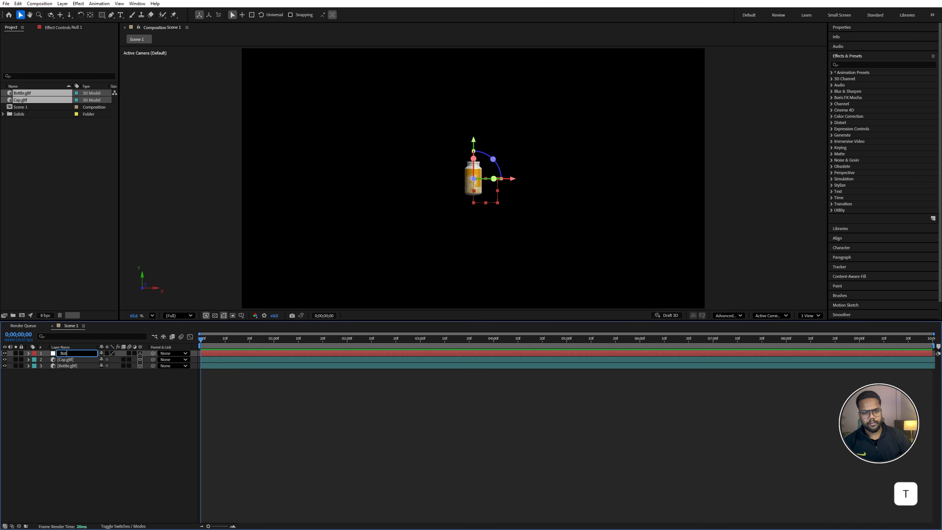
click(66, 402)
Step: Parent the Cap and Bottle layers to Bottle Controller and scale the controller to about 324%
drag(65, 400, 75, 358)
drag(152, 359, 79, 352)
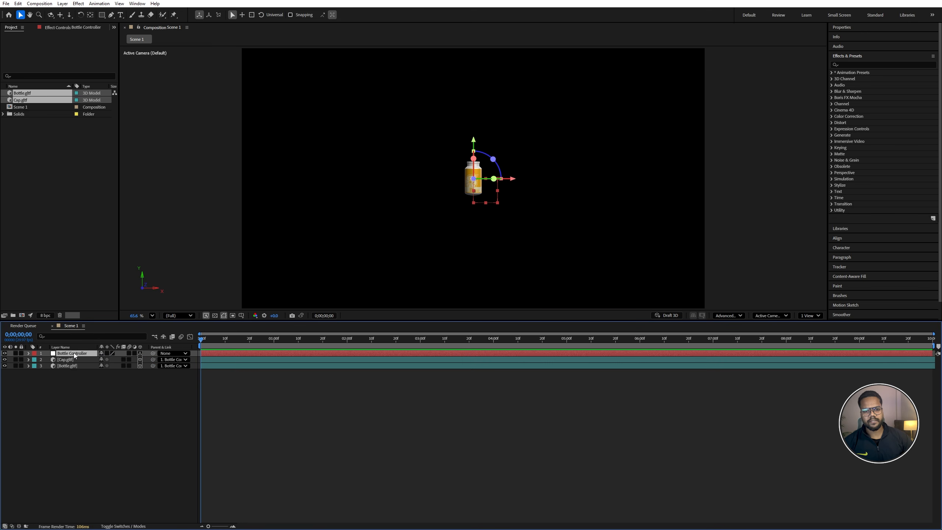
key(s)
drag(110, 360, 194, 358)
Step: Move the cap model up along its Y axis so it sits on the bottle's neck
click(83, 372)
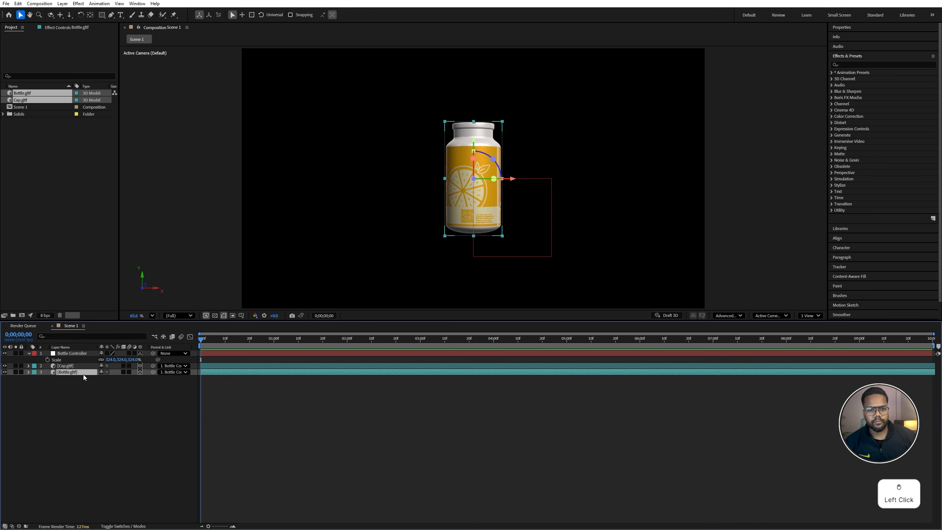
click(71, 365)
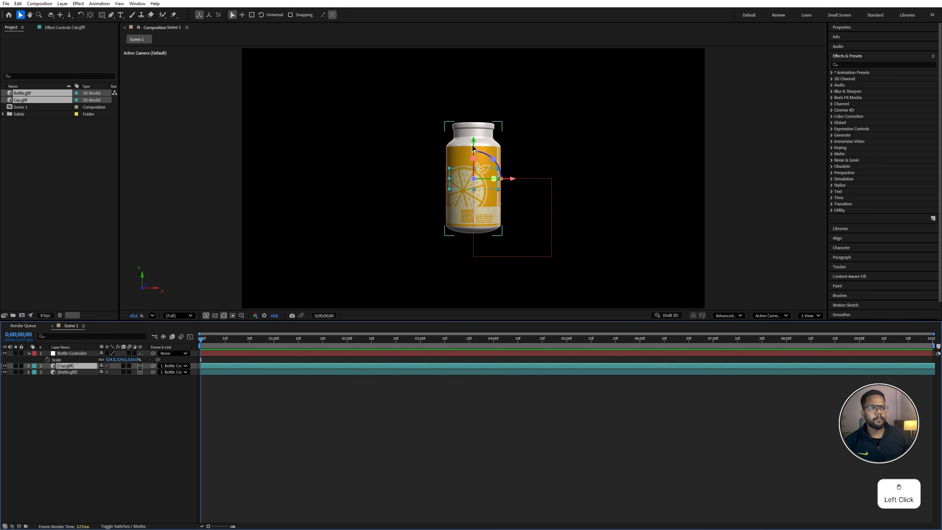
drag(473, 148, 473, 92)
click(142, 395)
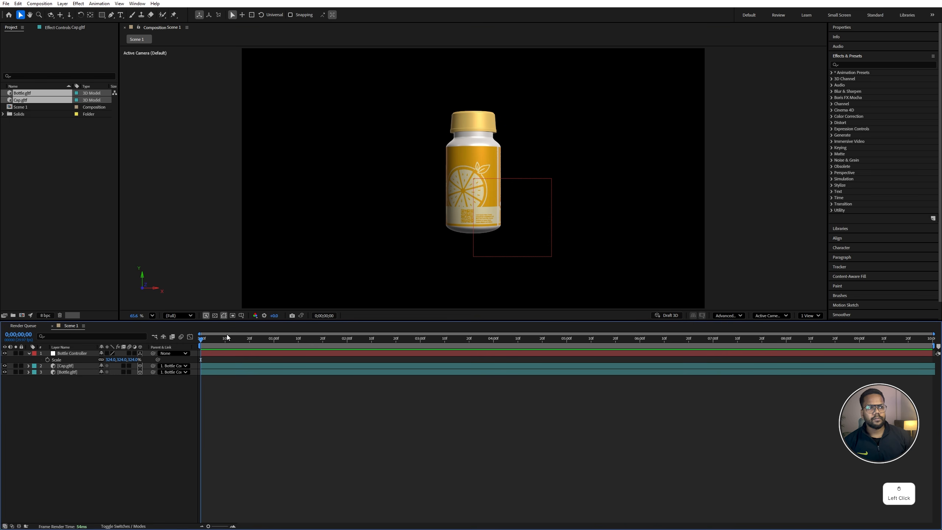
Step: Keyframe Bottle Controller's position at 0 seconds and at 4 seconds, bringing it closer to the camera along Z at the second keyframe
click(71, 354)
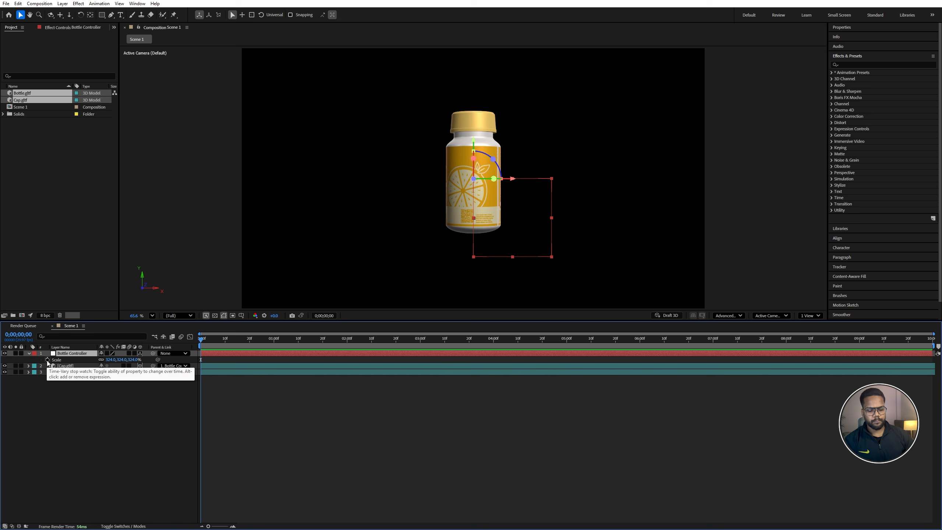
key(alt+shift+p)
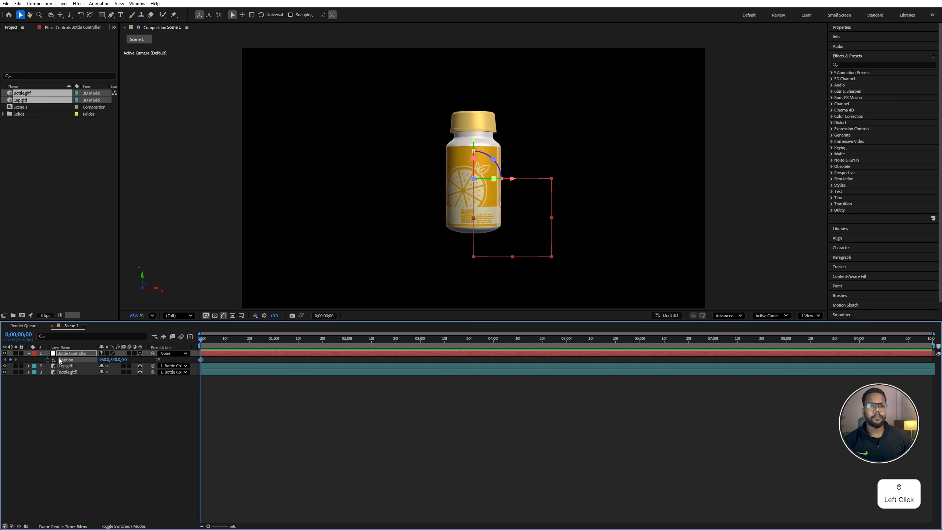
drag(252, 342, 494, 343)
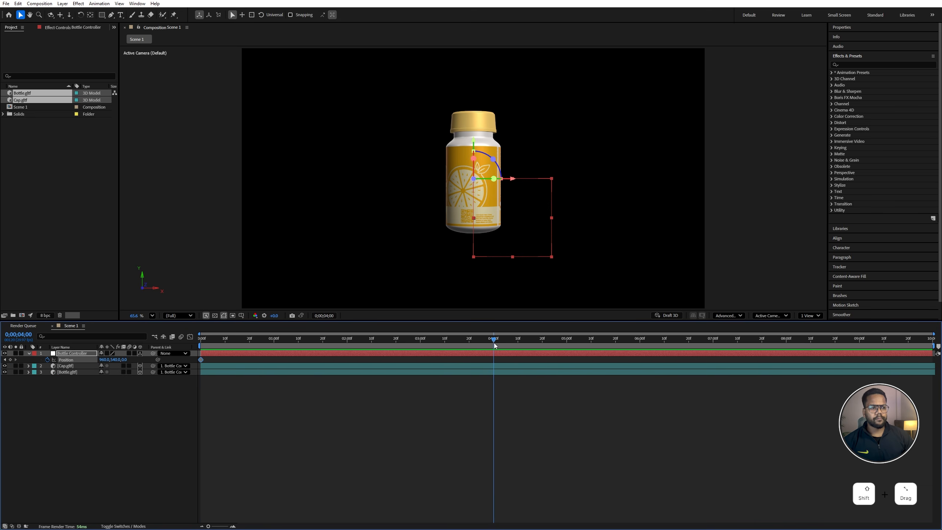
drag(122, 359, 237, 366)
drag(0, 365, 1, 366)
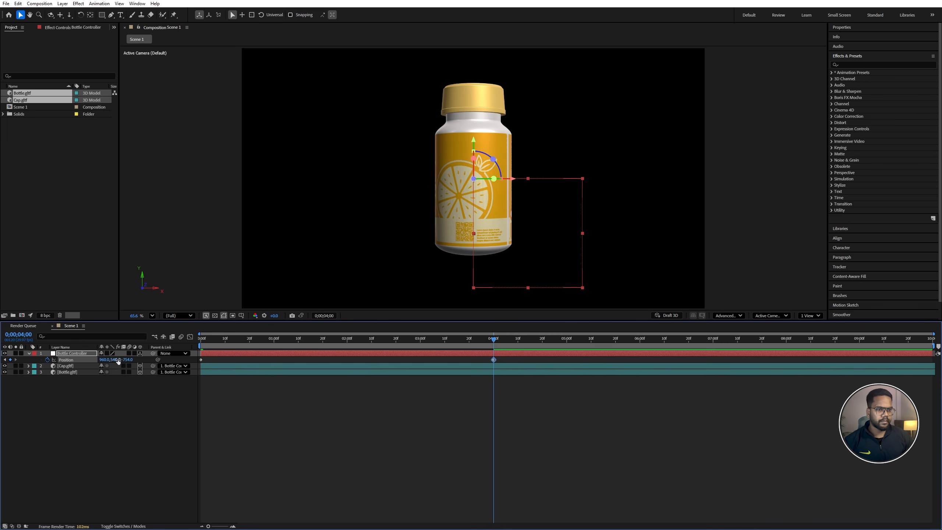
drag(118, 359, 123, 359)
Step: Play back the bottle's move toward the camera from the start, return to the first frame, and collapse the controller's properties
key(Home)
key(space)
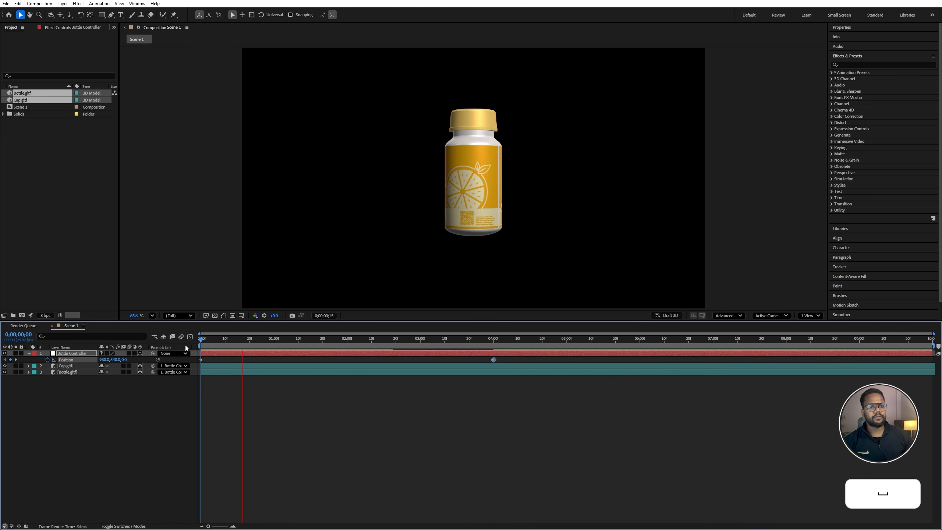
key(Home)
click(28, 353)
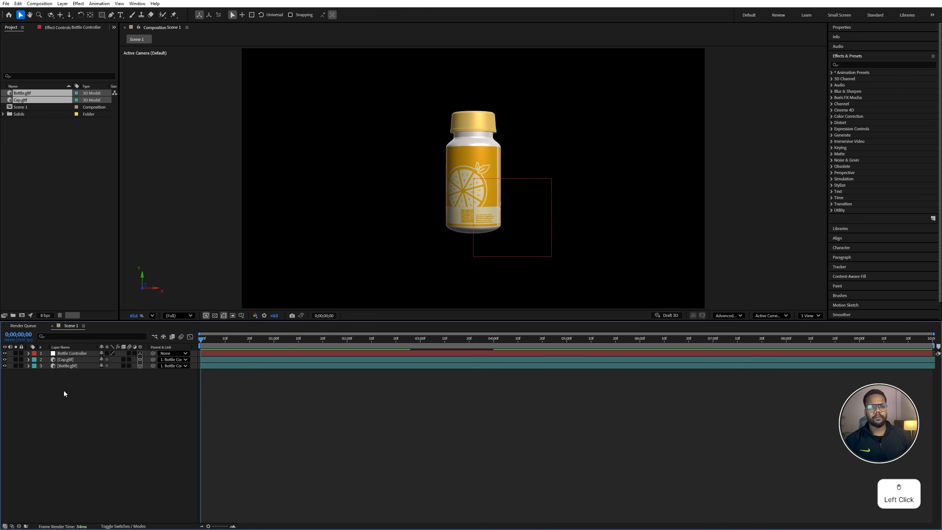
Step: Add a Spot light to Scene 1 with Inverse Square Clamped falloff
right_click(102, 401)
click(123, 405)
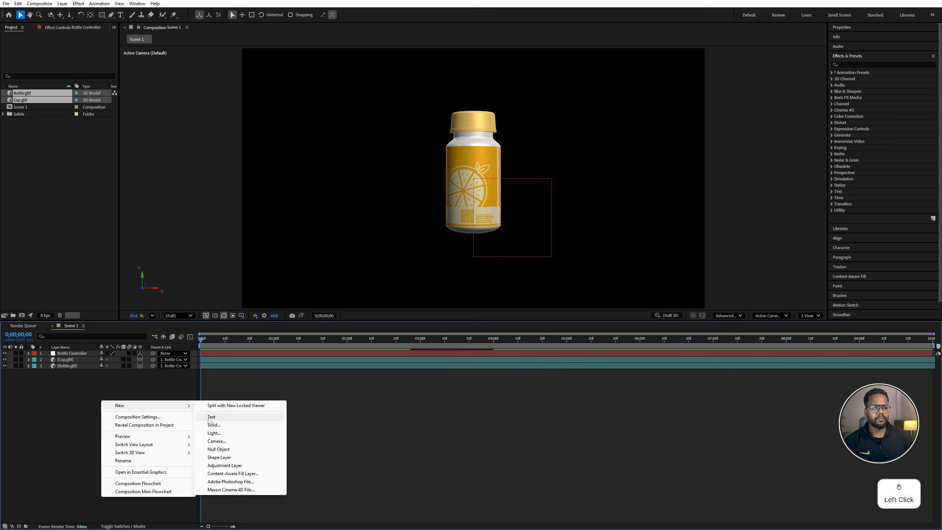
click(214, 433)
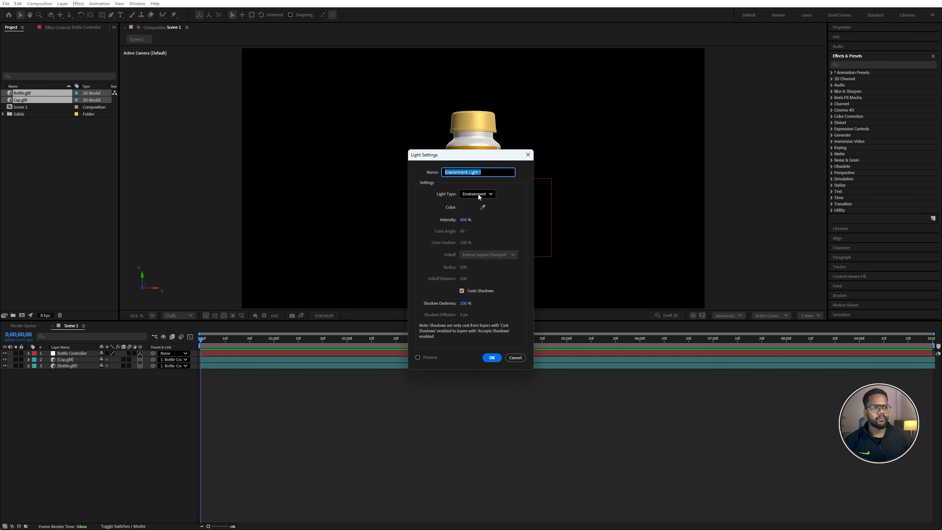
click(478, 194)
click(473, 216)
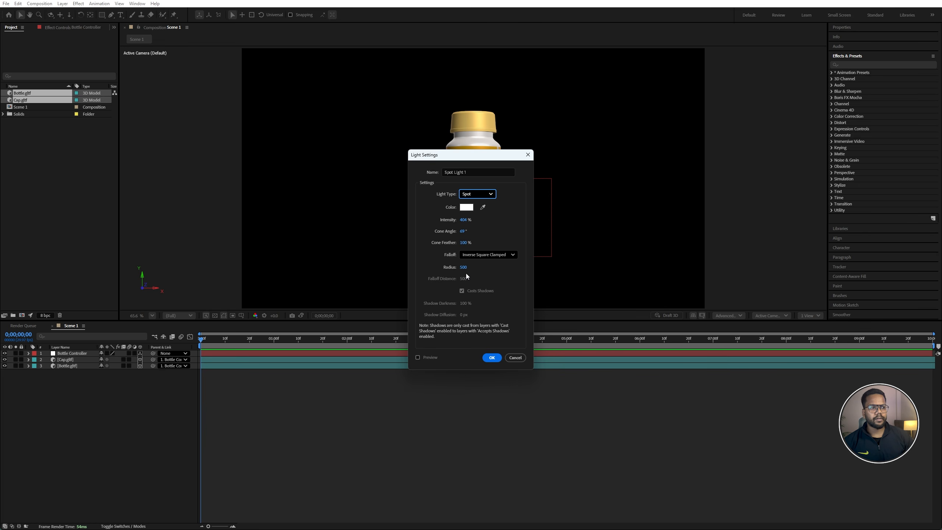
click(435, 260)
click(464, 258)
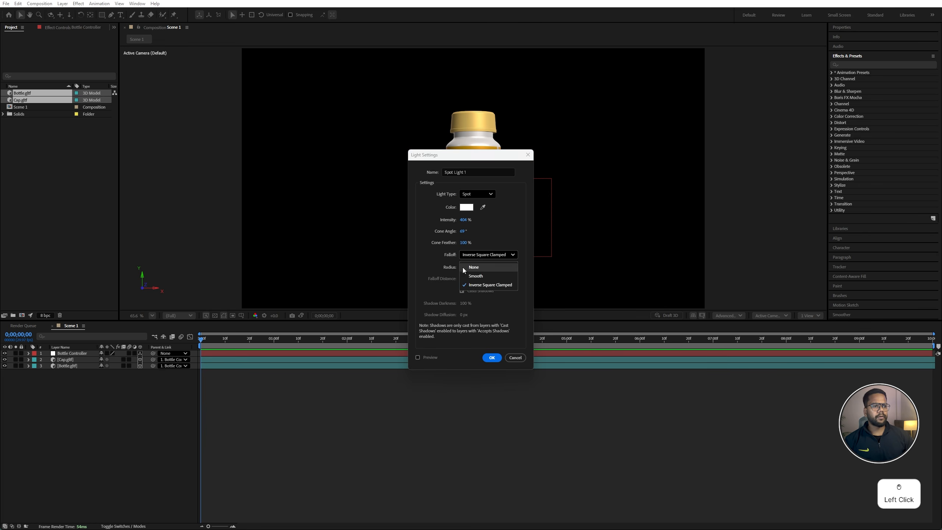
click(501, 288)
click(492, 357)
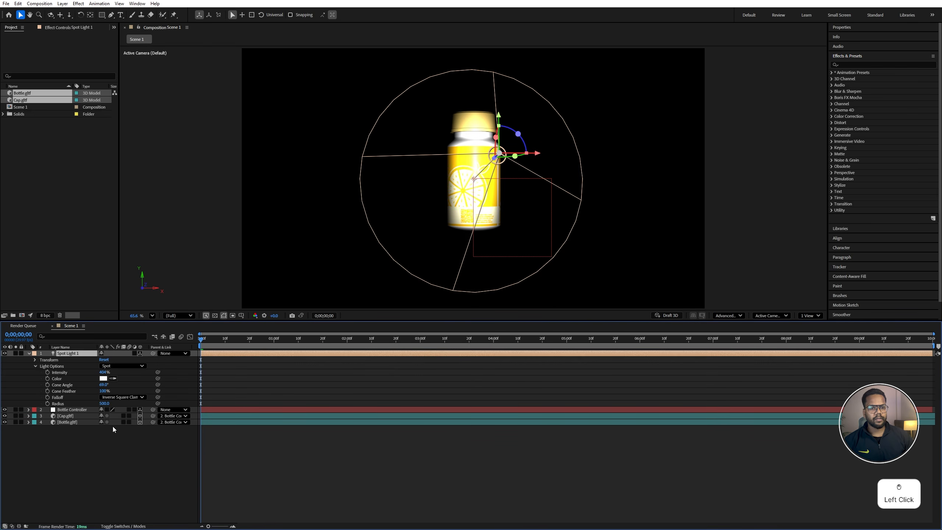
Step: Rename the spot light layer as Right Side light
right_click(79, 351)
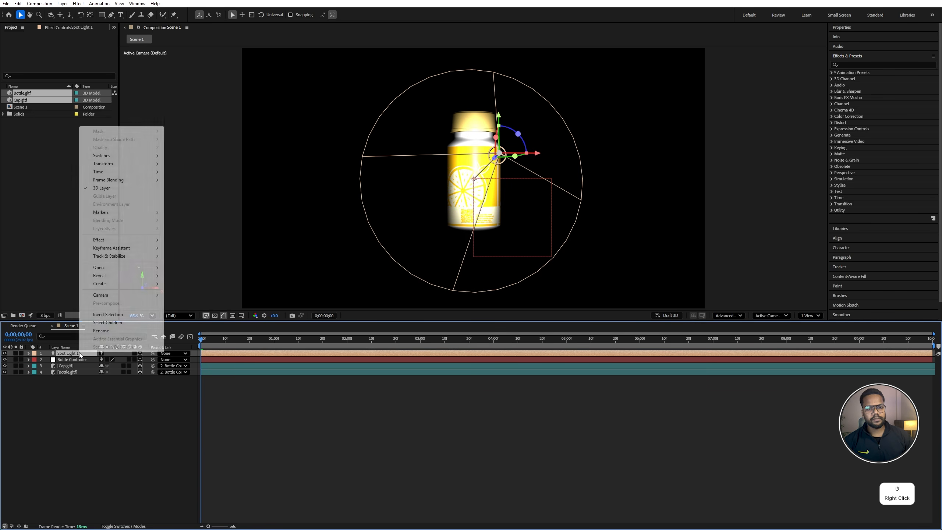
click(101, 331)
text(R)
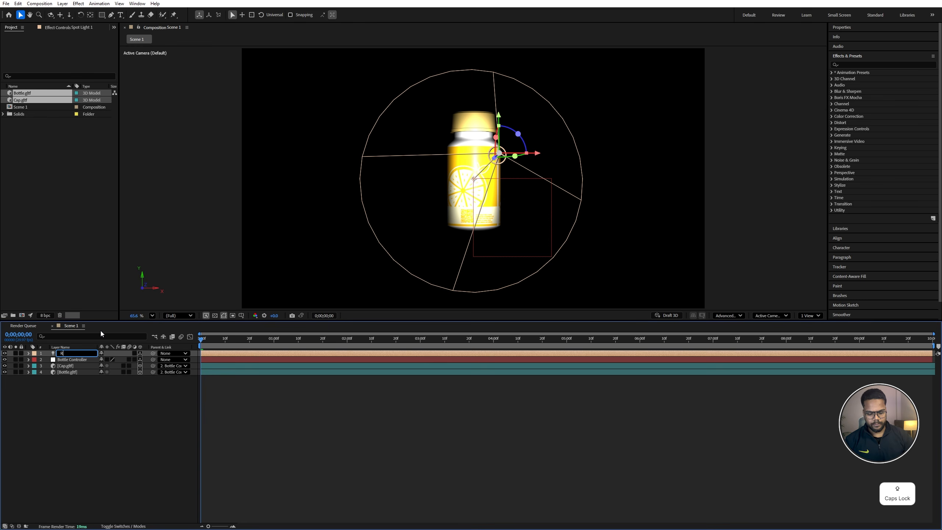
text(ight Side )
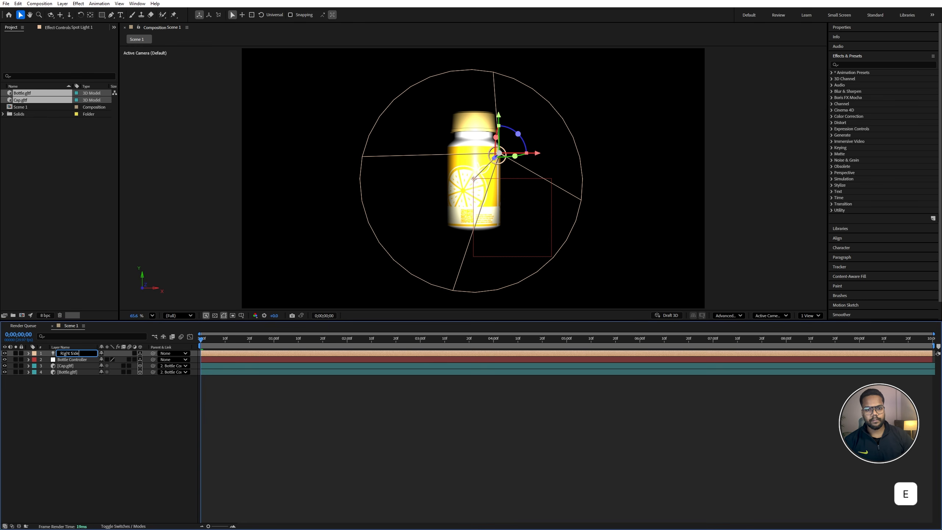
text(light)
key(Return)
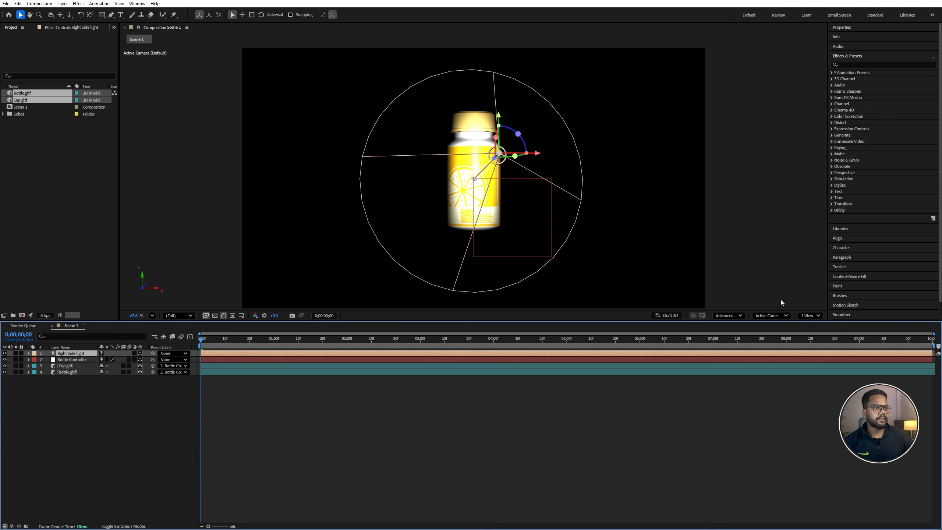
Step: Split the composition view with a new locked viewer and show the Top view in the second viewer
click(183, 26)
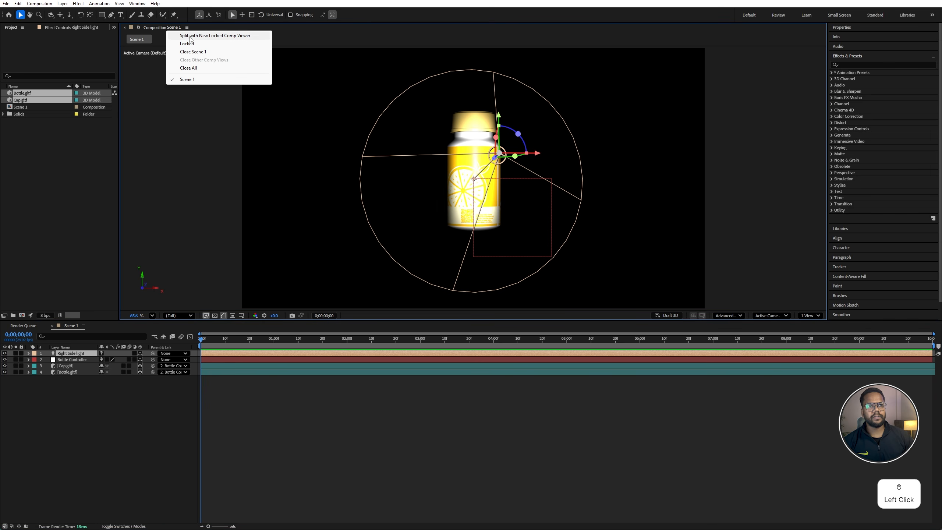
click(237, 37)
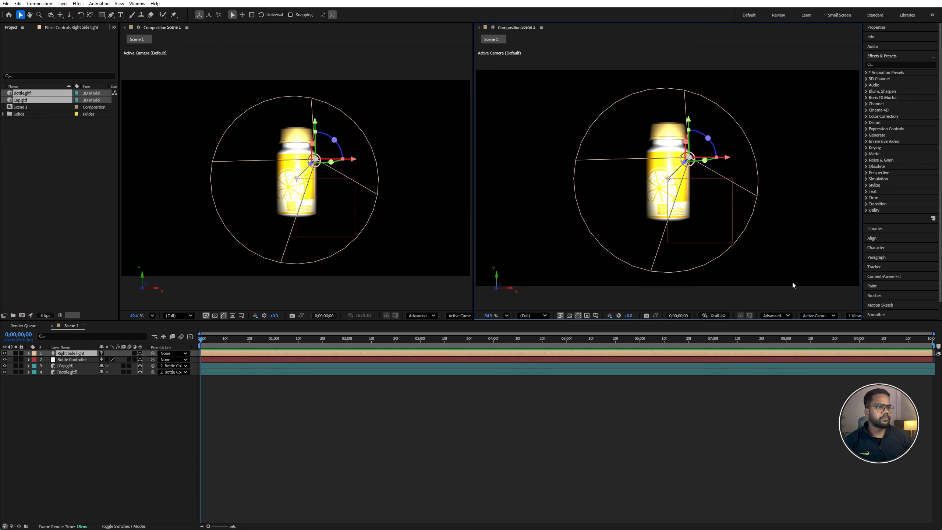
click(811, 317)
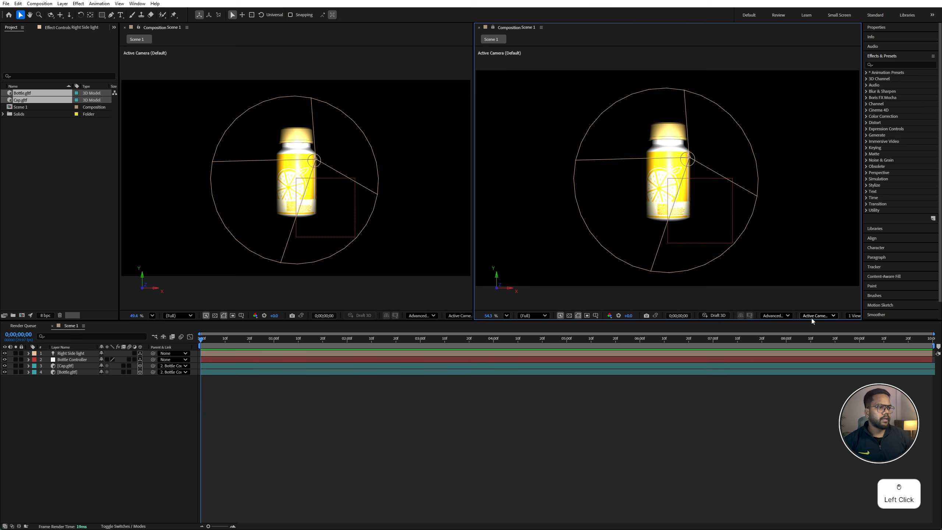
click(816, 318)
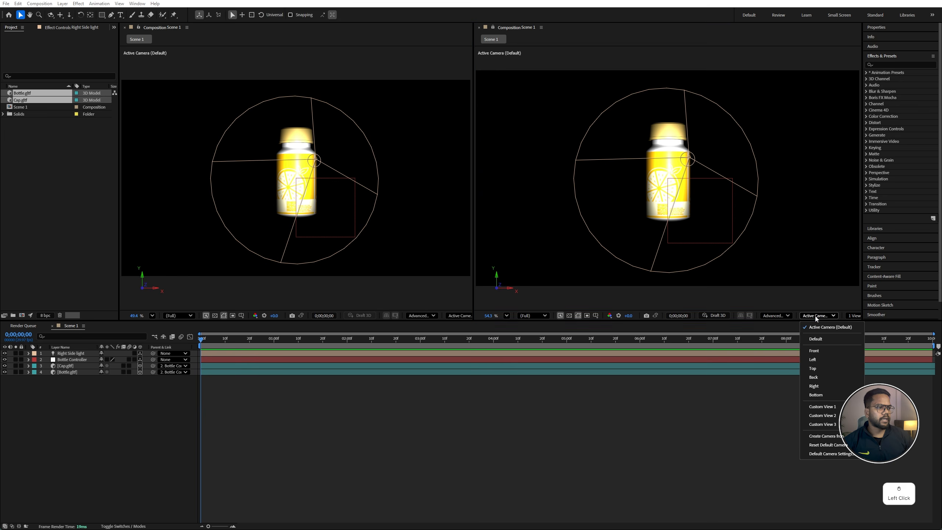
click(813, 368)
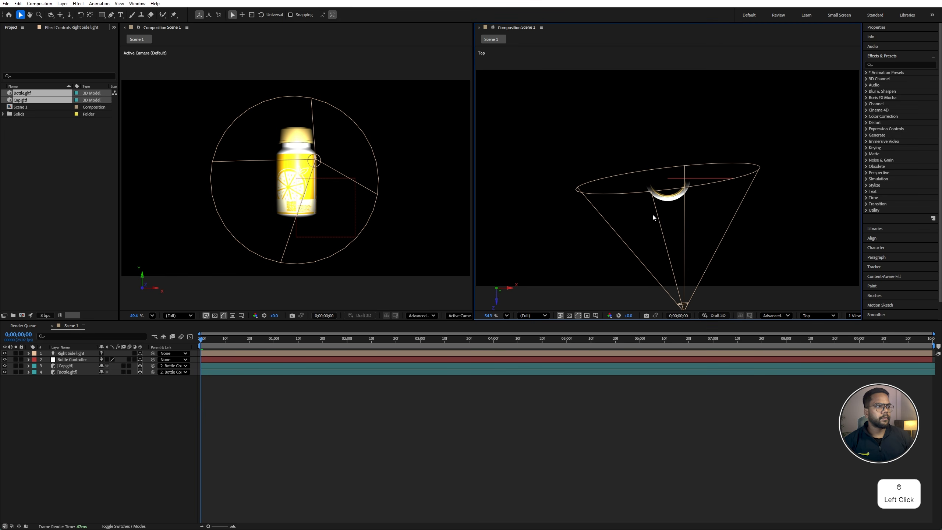
Step: Place the Right Side light well to the right of the bottle and set its Y Rotation to about -83° to face it
drag(655, 262, 832, 258)
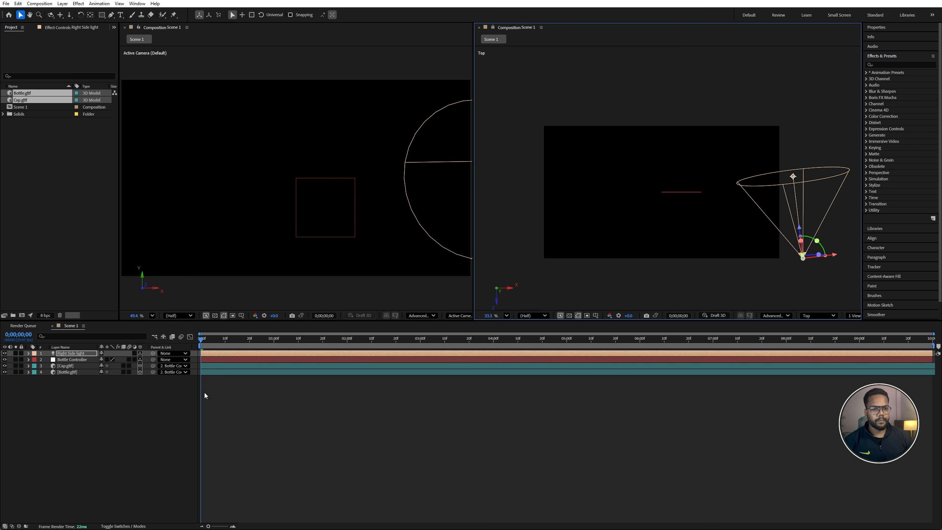
key(r)
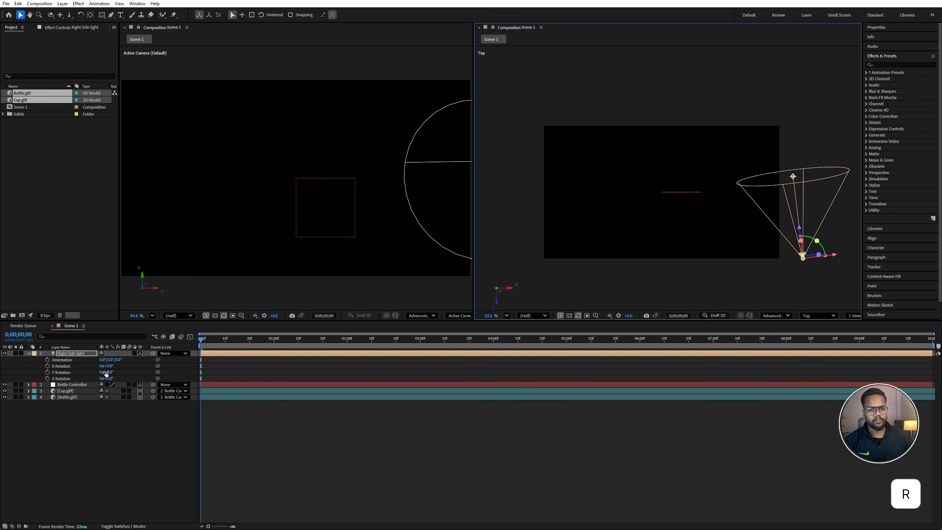
drag(106, 373, 78, 373)
drag(802, 227, 805, 163)
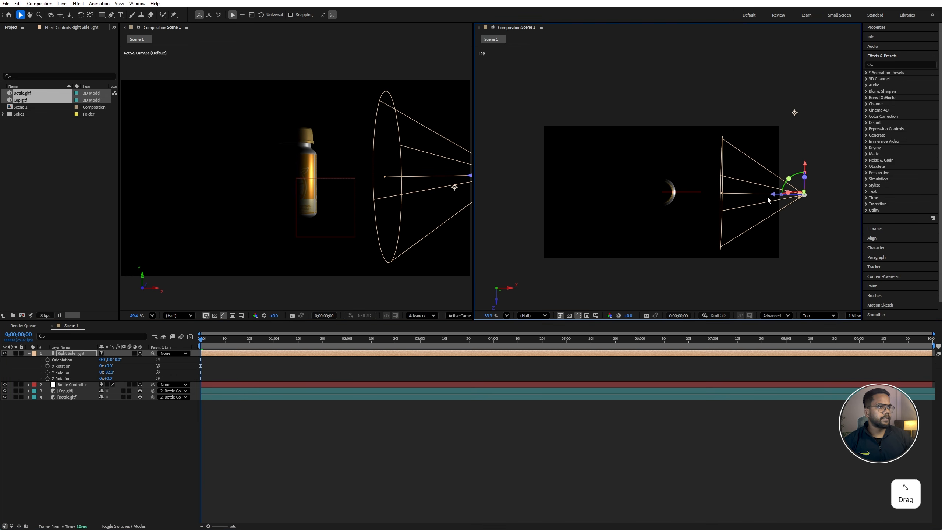
drag(774, 196, 812, 198)
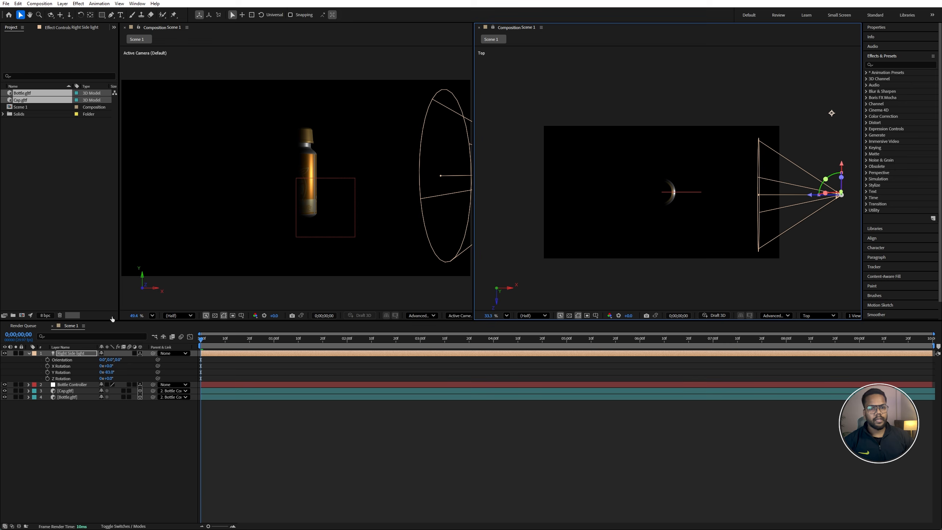
Step: Duplicate the Right Side light layer and rename the copy as Left Side light
click(81, 354)
key(ctrl+d)
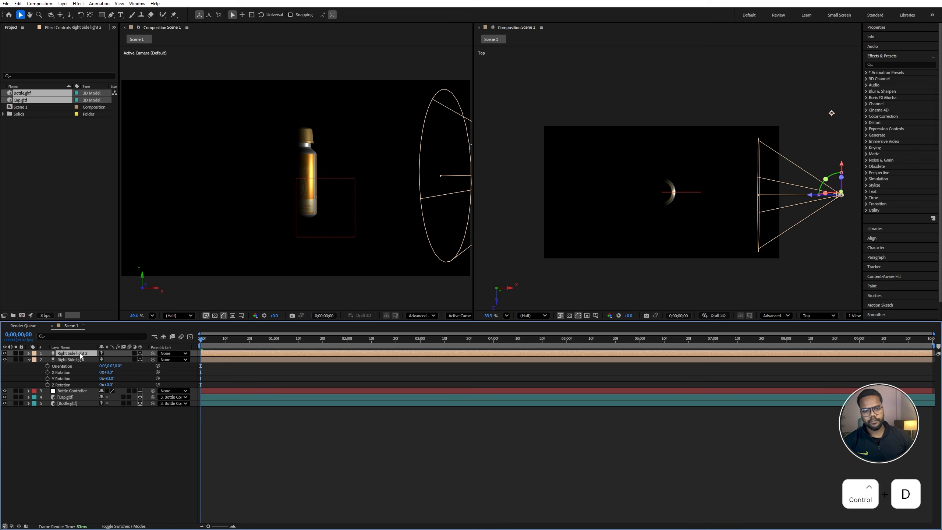
right_click(80, 353)
click(97, 333)
key(Caps_Lock)
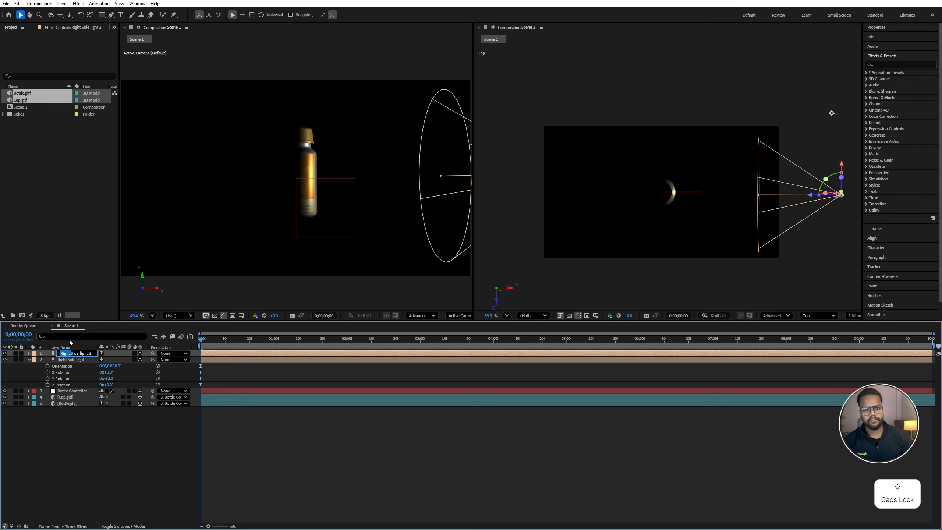
text(Left)
click(93, 354)
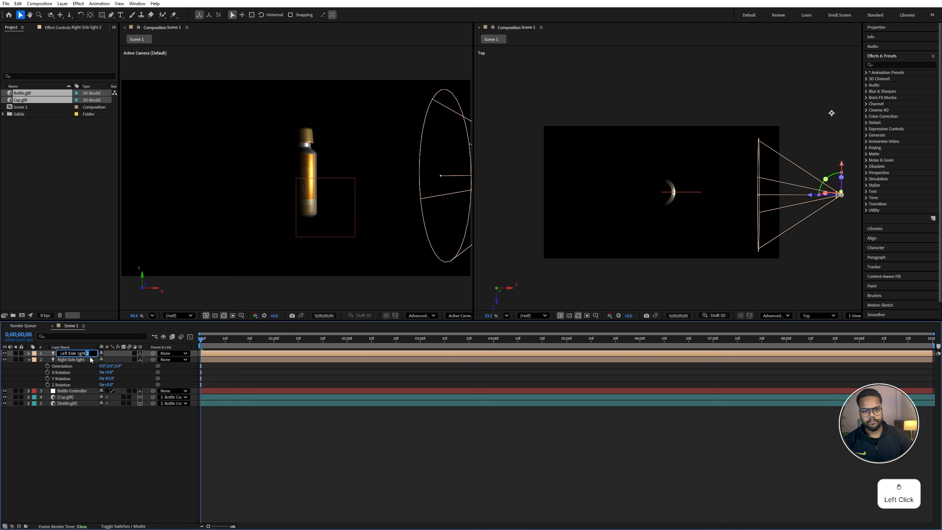
key(BackSpace)
key(BackSpace)
Step: Place the Left Side light well to the left of the bottle and set its Y Rotation to about 96° to face it
drag(815, 194, 540, 194)
key(r)
drag(105, 372, 174, 372)
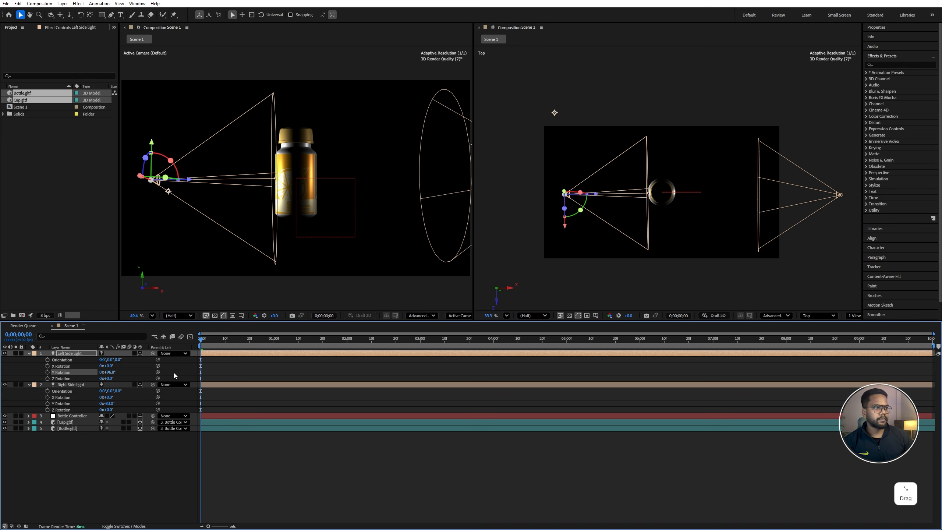
drag(593, 195, 516, 195)
drag(516, 195, 516, 195)
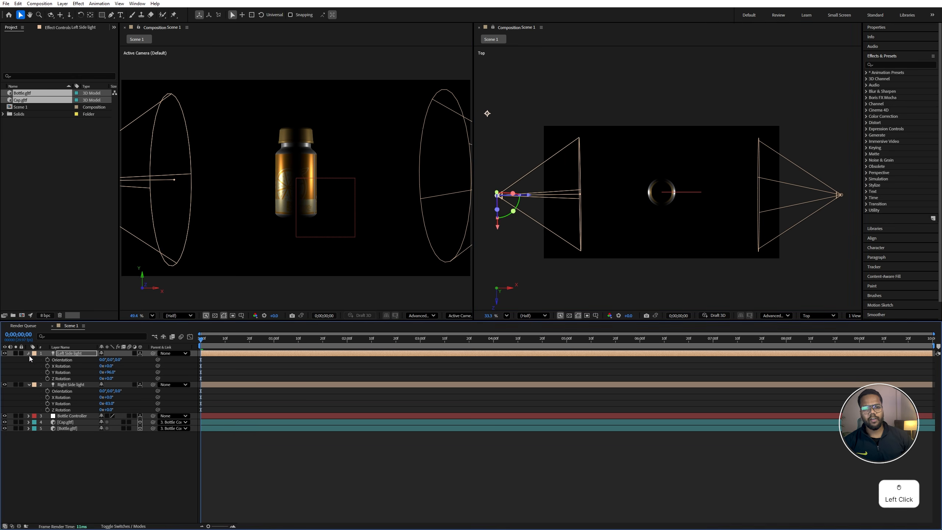
click(30, 354)
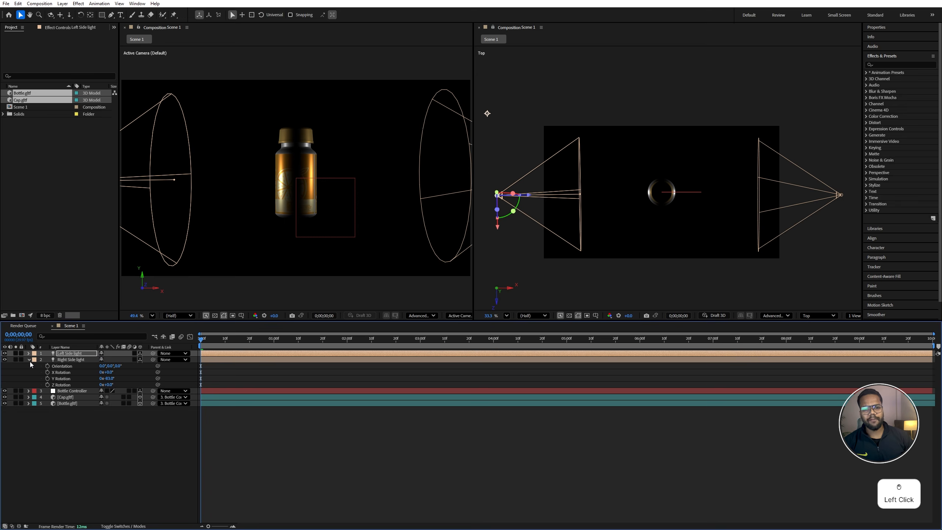
click(30, 360)
Step: Duplicate the Left Side light layer and rename the copy as Front Light
click(63, 359)
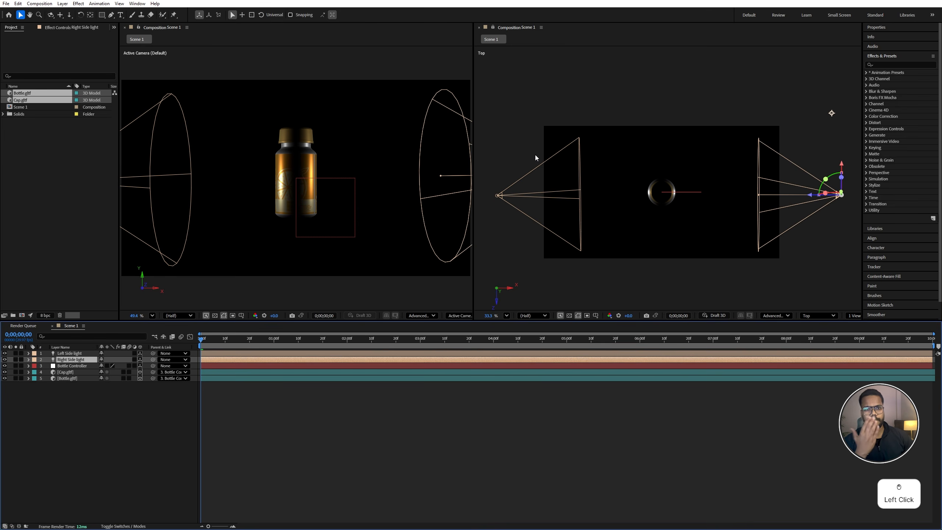
click(69, 353)
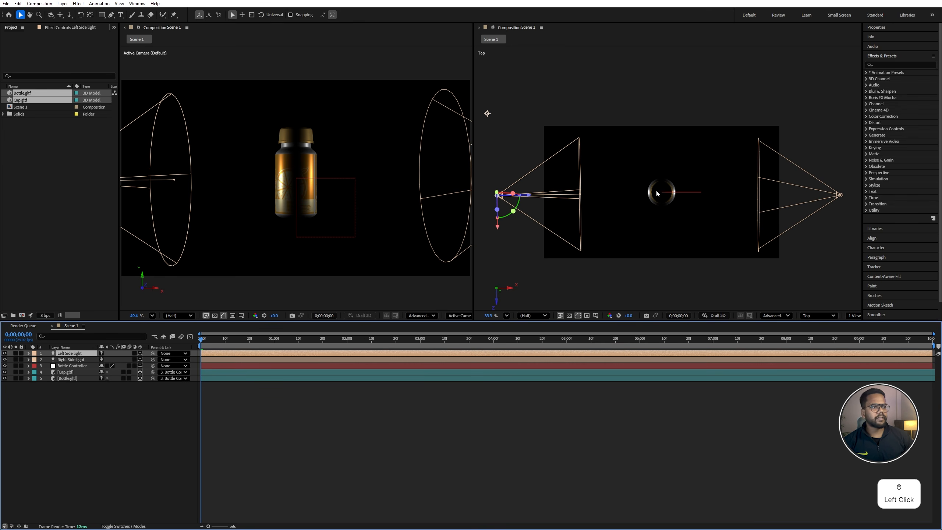
key(ctrl+d)
right_click(74, 353)
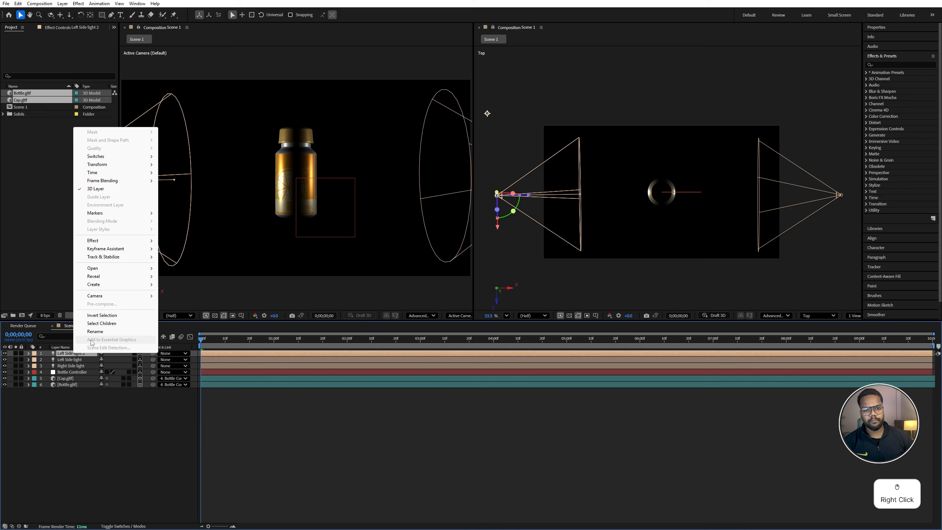
click(95, 332)
text(Front Ligh)
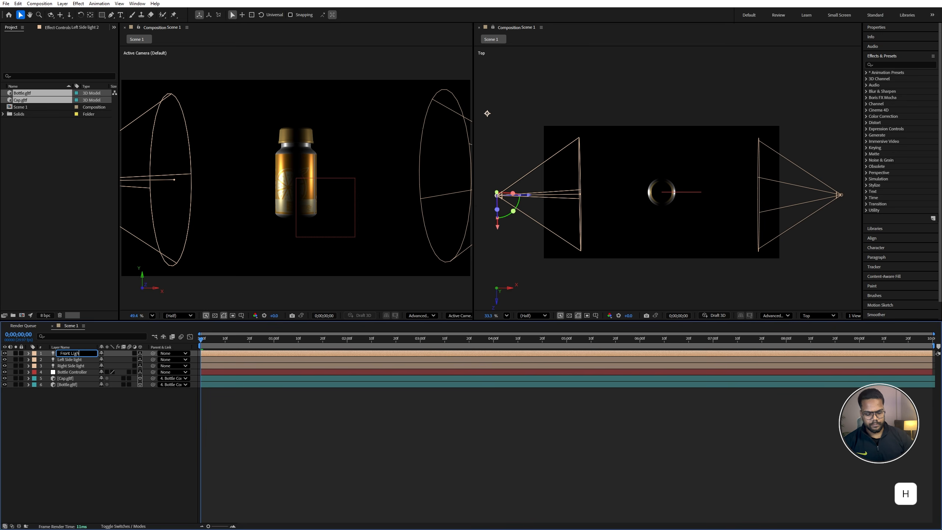
text(t)
key(Return)
Step: Set the Front Light's Y Rotation to 0° and place it centred in front of the bottle
key(r)
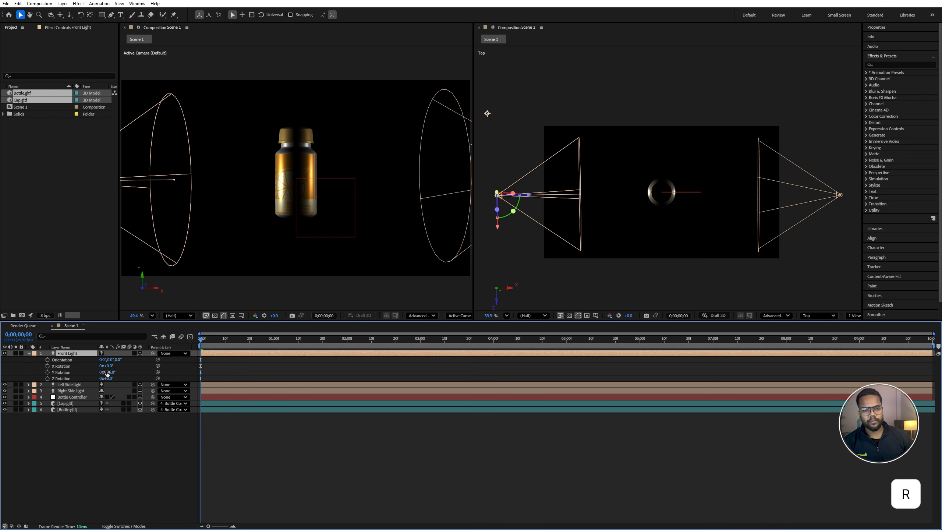
drag(107, 372, 64, 367)
drag(528, 199, 692, 205)
drag(663, 165, 665, 302)
Step: Set the Front Light's intensity to 7% and move its layer directly below the Right Side light
click(67, 354)
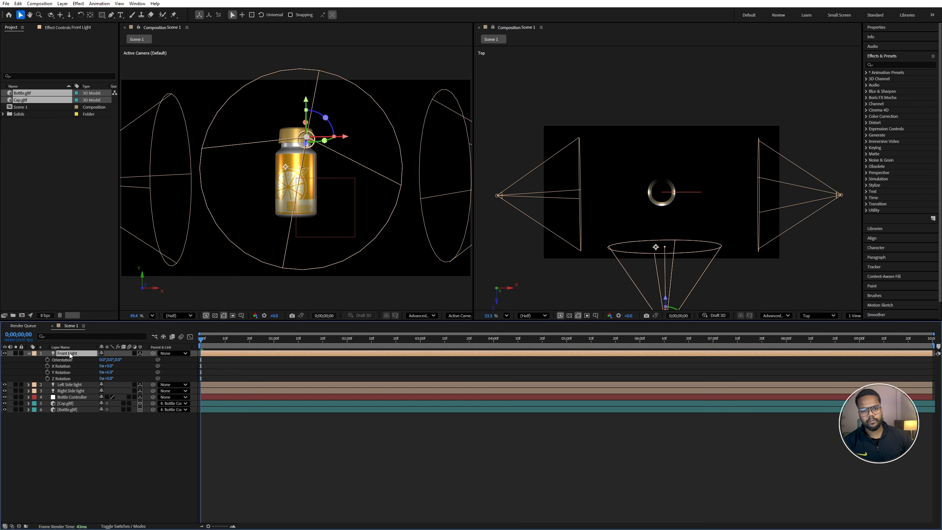
key(t)
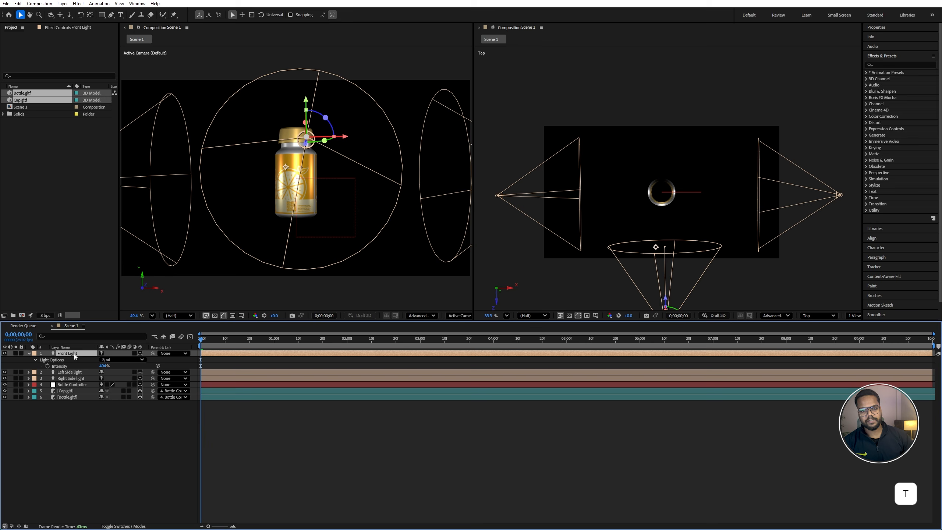
click(101, 366)
text(0)
key(Return)
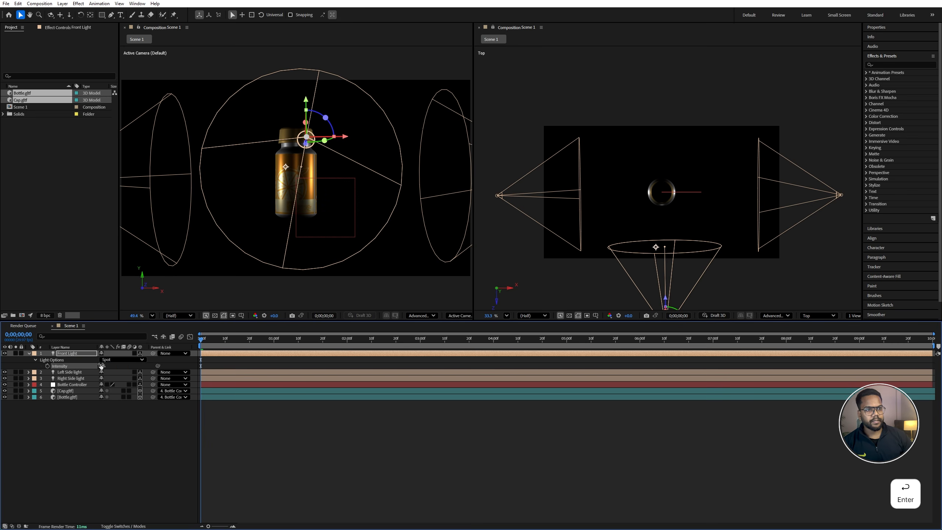
drag(73, 353, 70, 379)
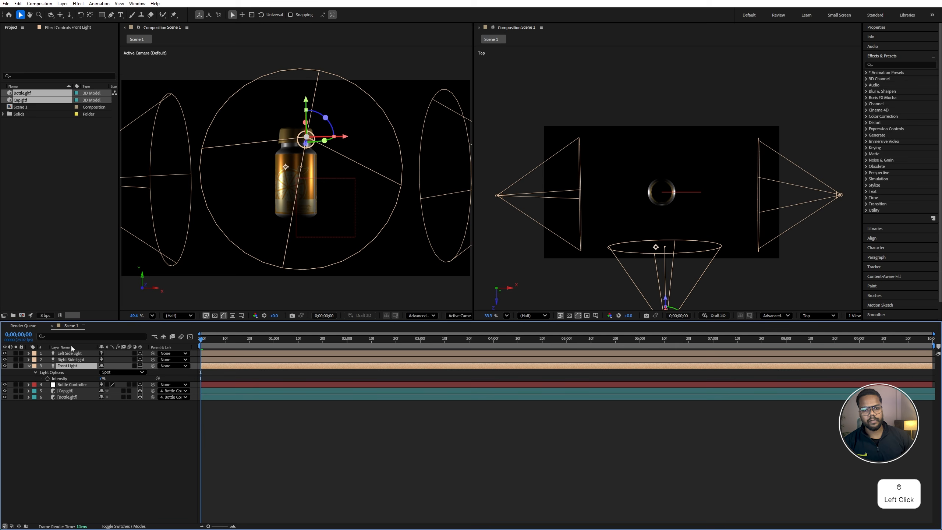
click(29, 366)
Step: Shift the Right Side light layer to start at about 1 second and the Left Side light layer at about 2 seconds
click(66, 360)
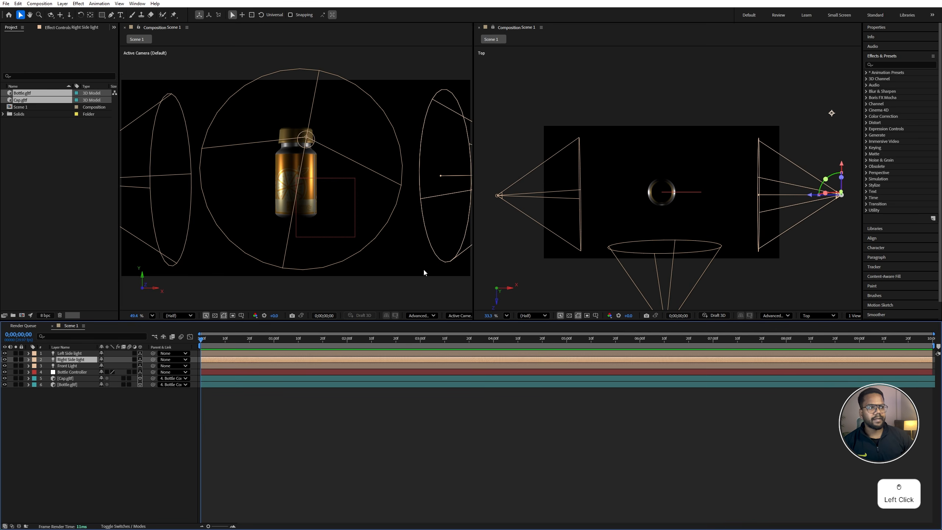
drag(209, 361, 282, 360)
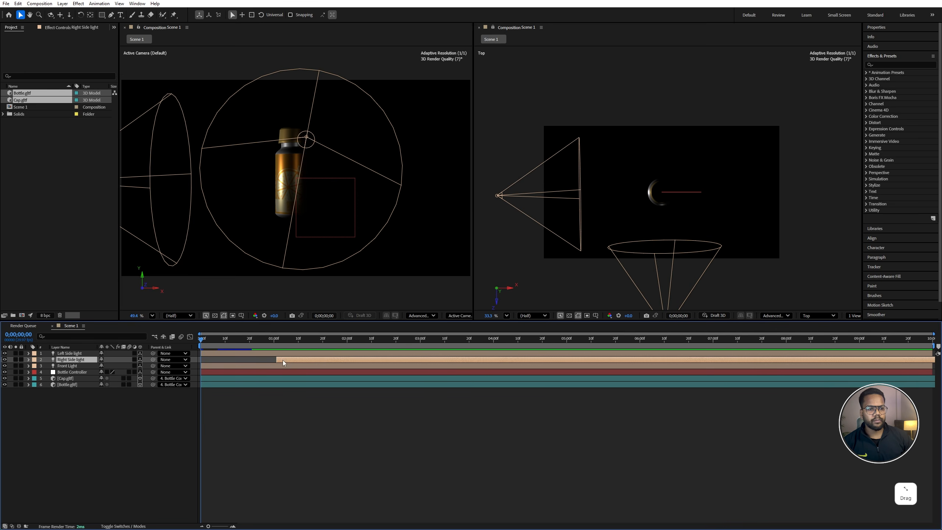
click(82, 354)
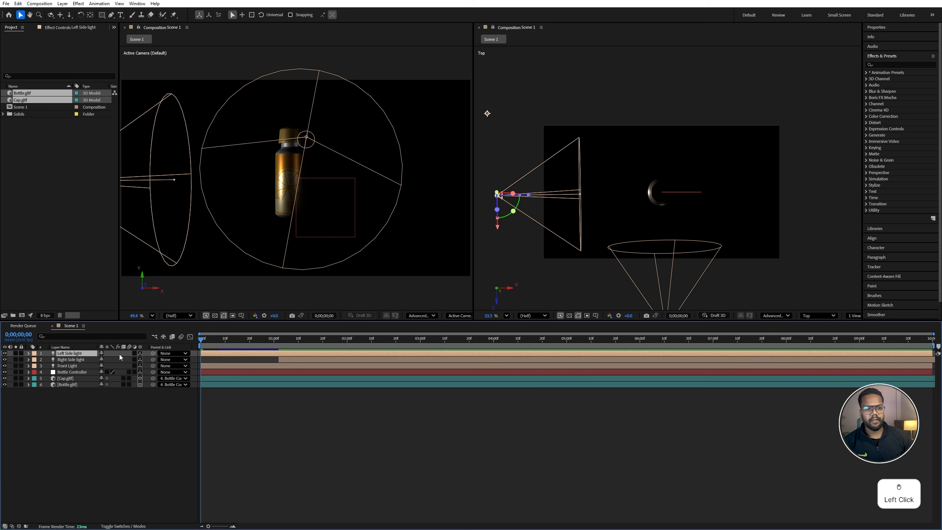
drag(227, 353, 361, 353)
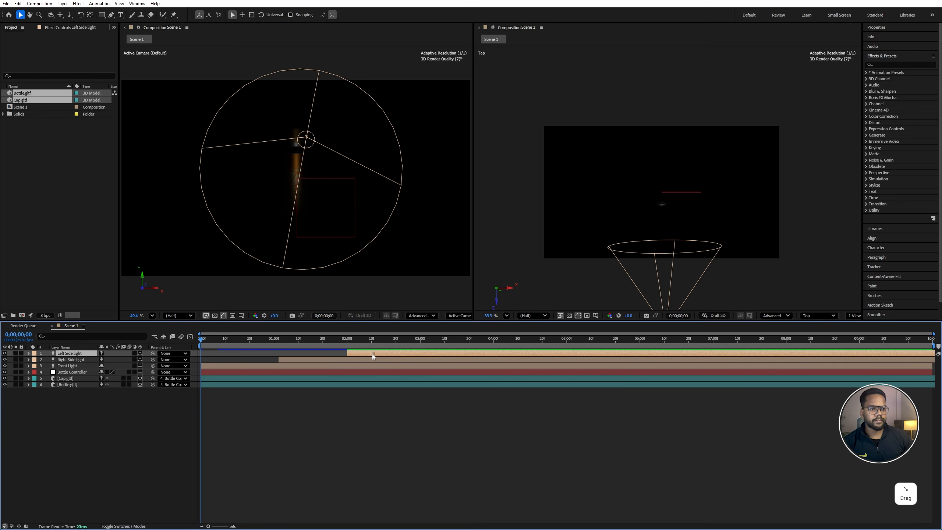
Step: Close the Top view viewer and move the playhead to 0;00;02;05 to check the lighting
click(479, 27)
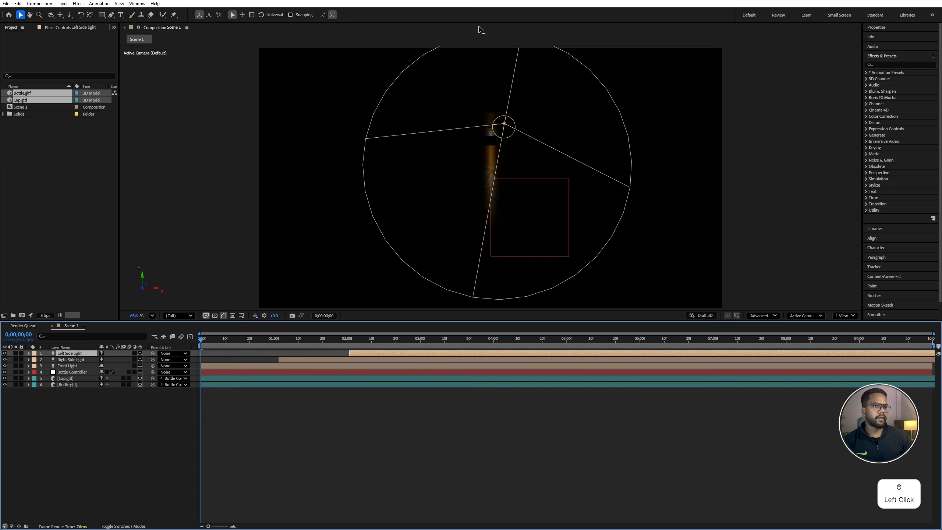
drag(208, 337, 359, 338)
click(121, 412)
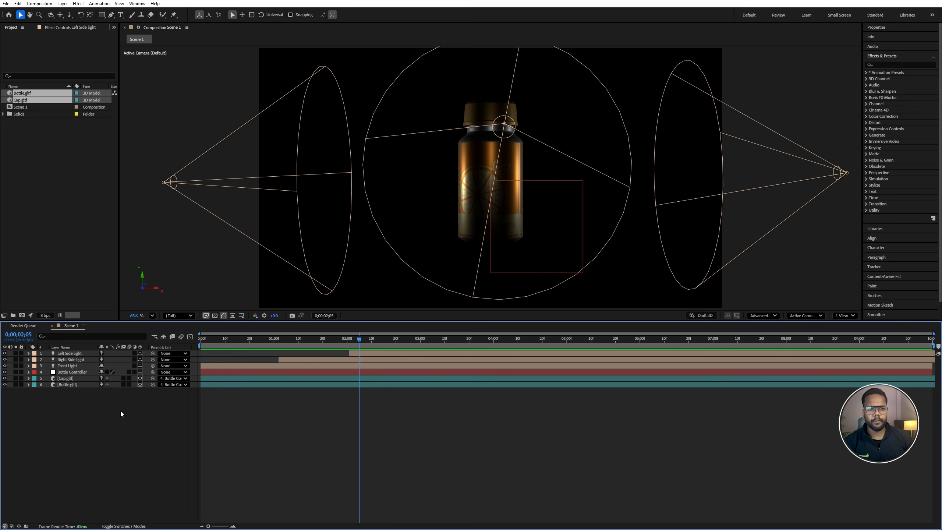
Step: Add an Environment light to Scene 1 with Casts Shadows enabled
right_click(121, 414)
click(174, 415)
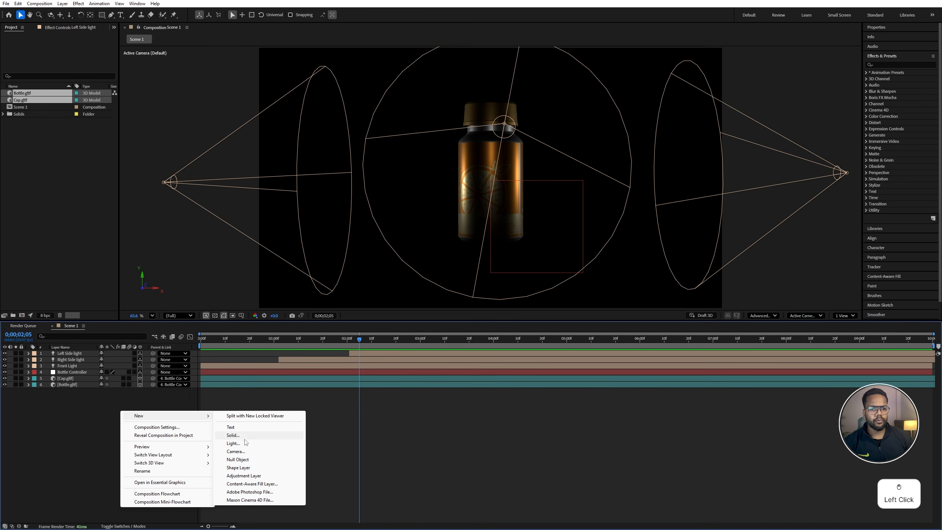
click(243, 447)
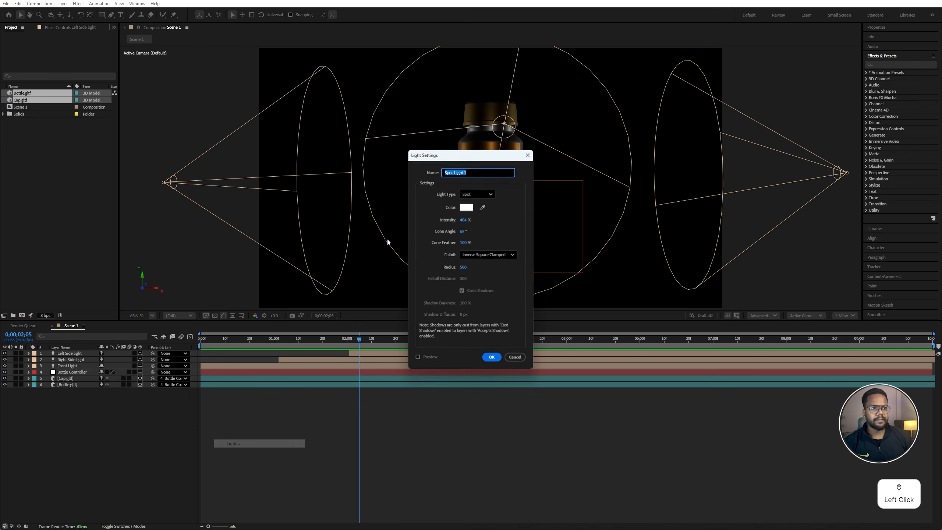
click(468, 196)
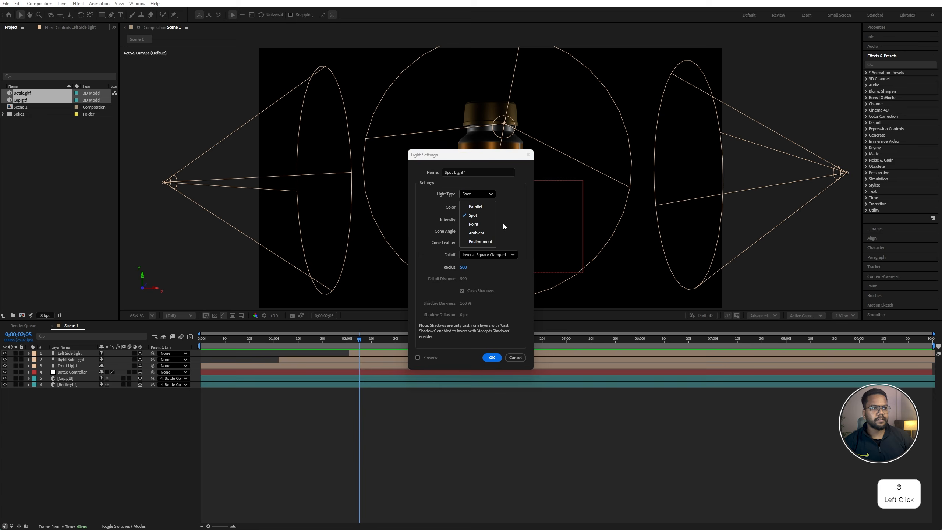
click(480, 242)
click(462, 291)
click(462, 291)
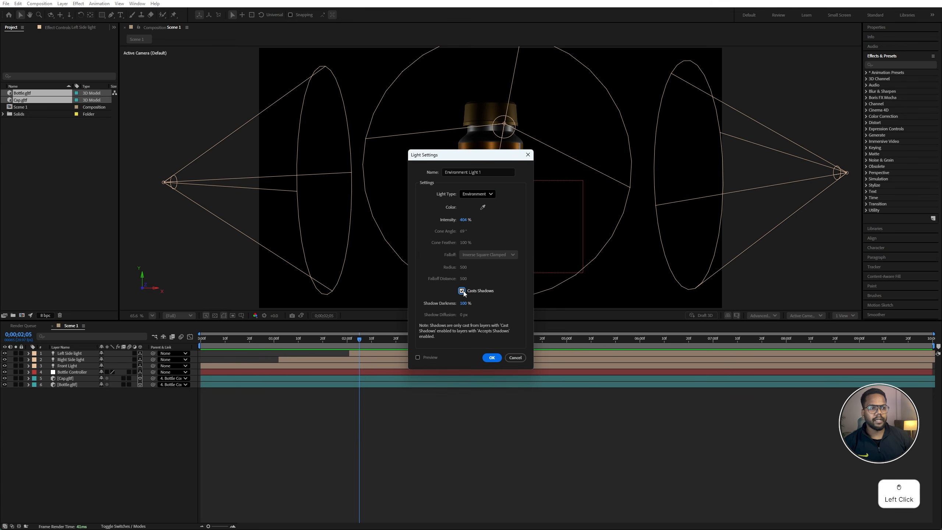
click(491, 358)
click(29, 354)
key(ctrl+z)
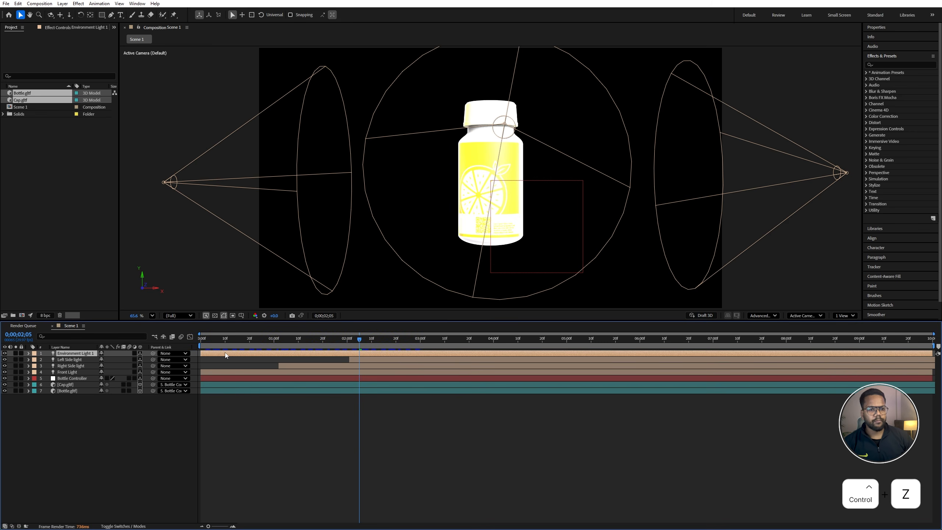
Step: Shift the Environment light layer to start at about 3 seconds and set its intensity to 100%
drag(208, 355, 420, 357)
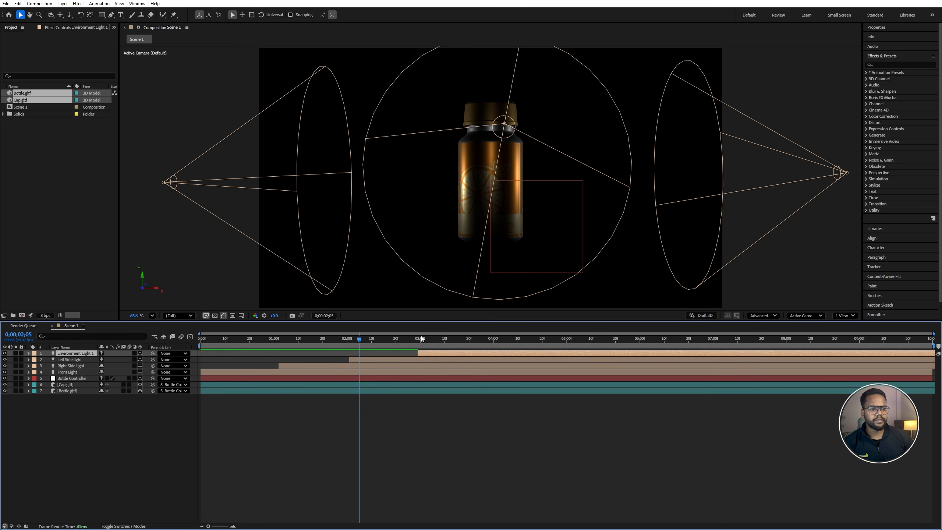
key(t)
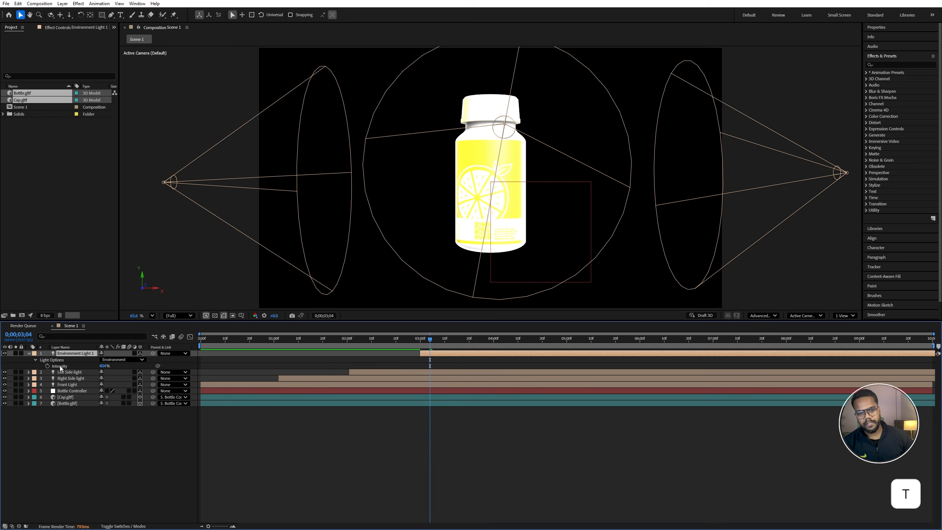
click(59, 366)
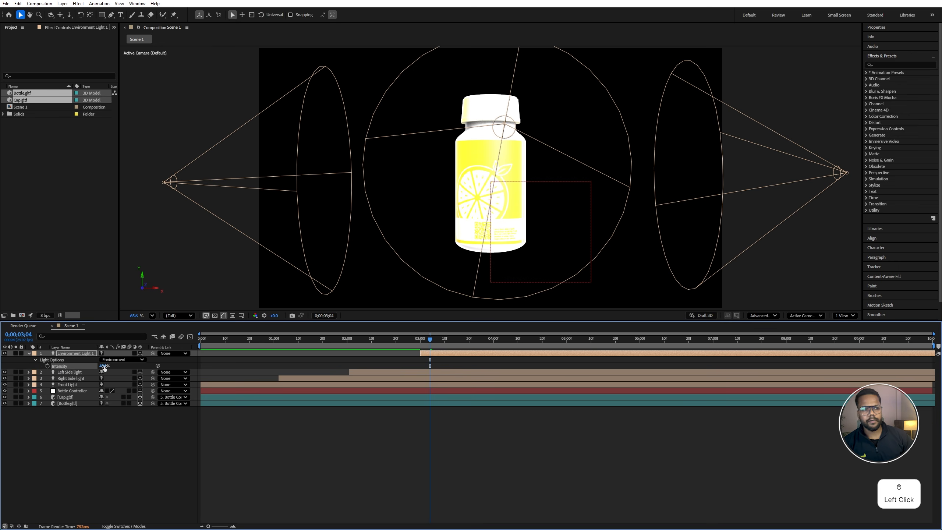
click(100, 366)
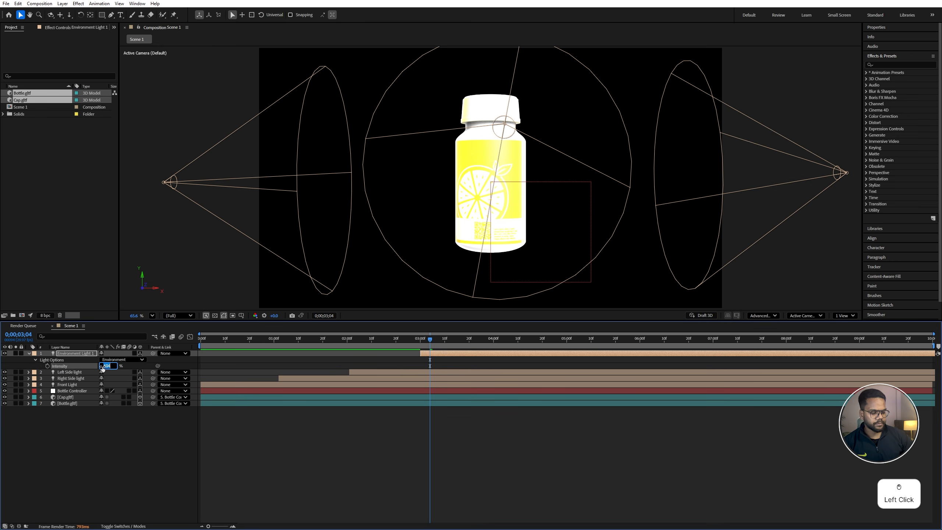
text(100)
key(Return)
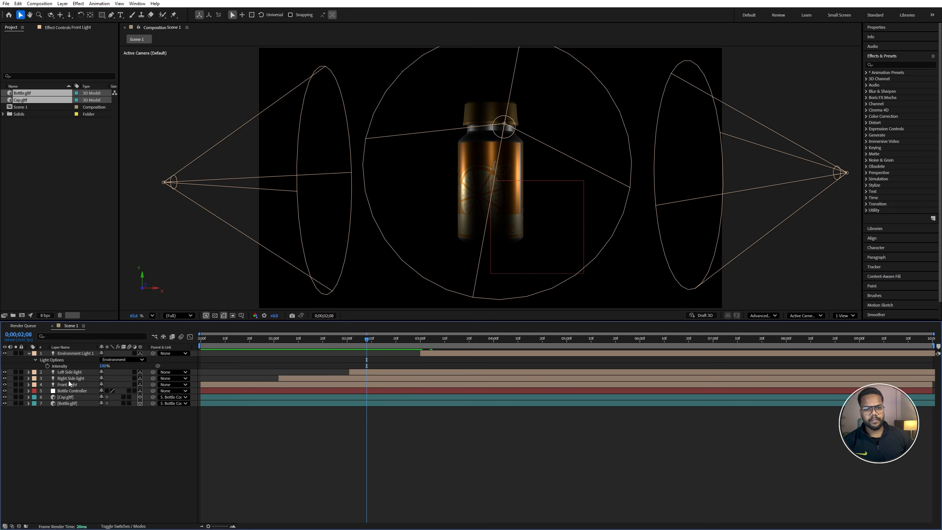
Step: Trim the ends of the Left Side, Right Side and Front light layers to 0;00;03;00, where the Environment light starts
click(71, 385)
shift+click(76, 372)
drag(367, 340, 427, 355)
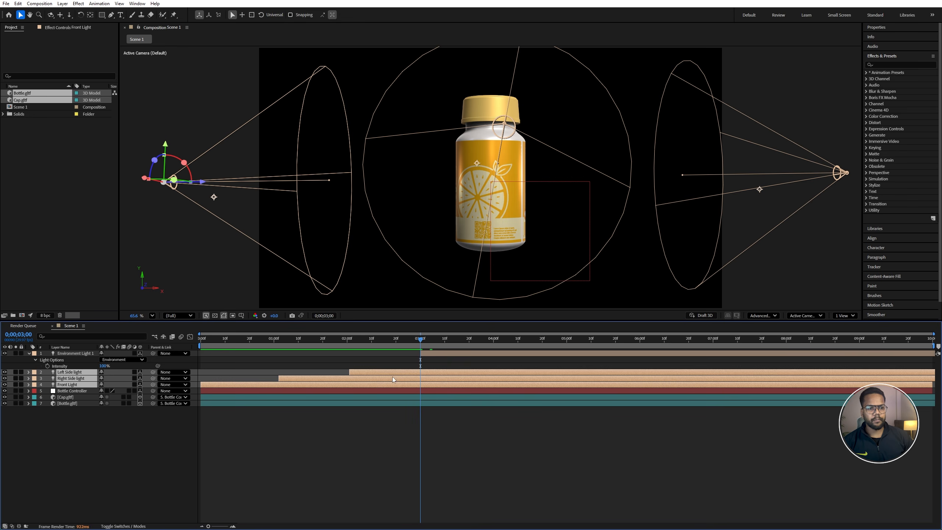
key(alt)
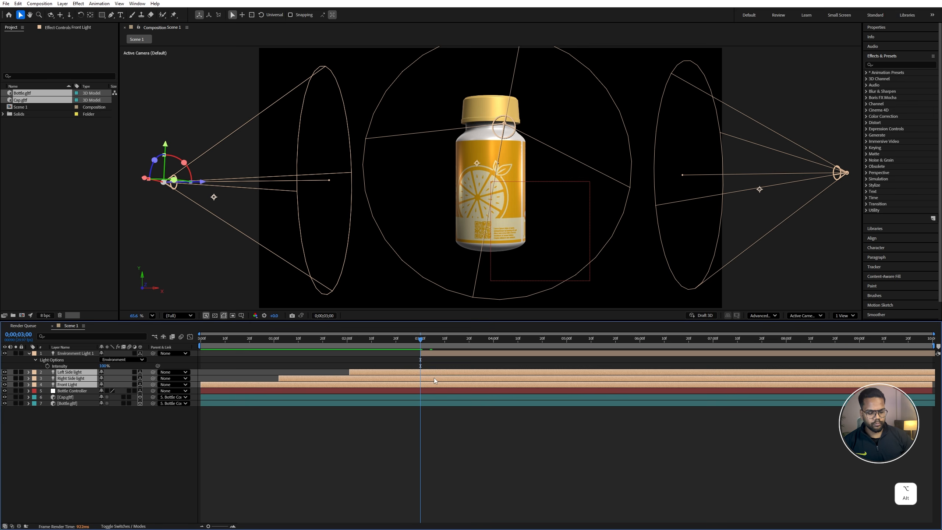
key(alt+bracketright)
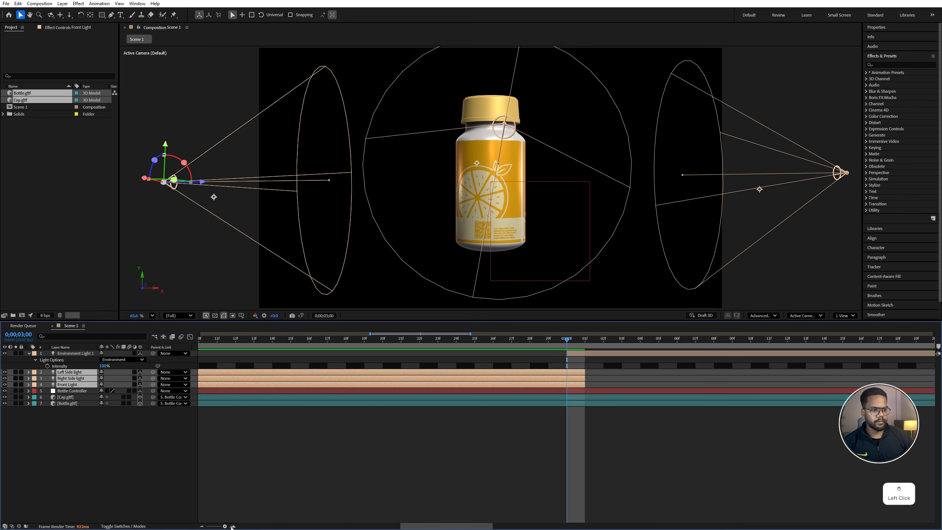
click(82, 356)
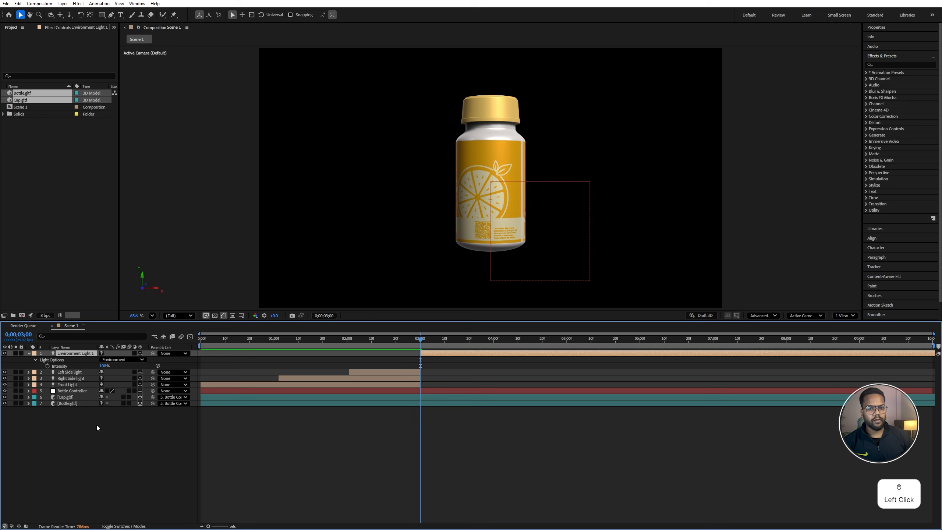
Step: Create a full-frame rectangle shape layer in Scene 1 and change its fill to a radial gradient
double_click(100, 16)
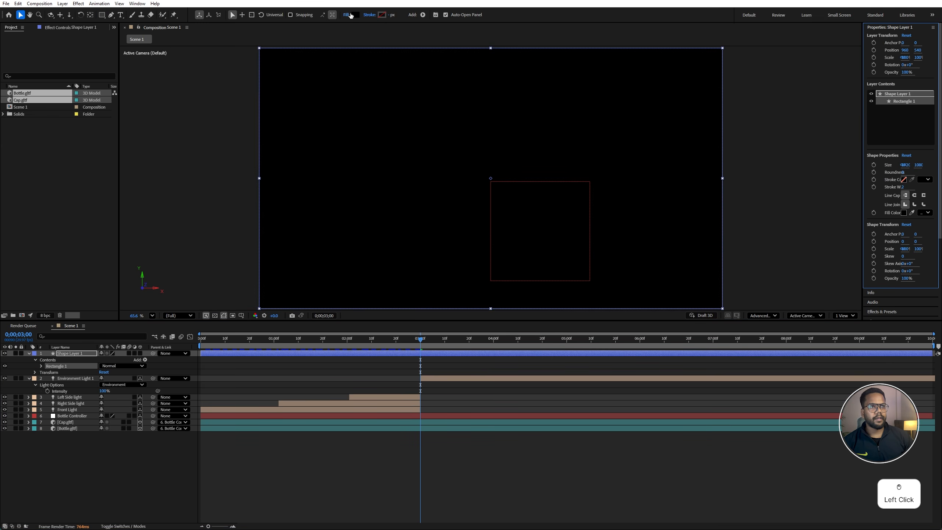
click(349, 15)
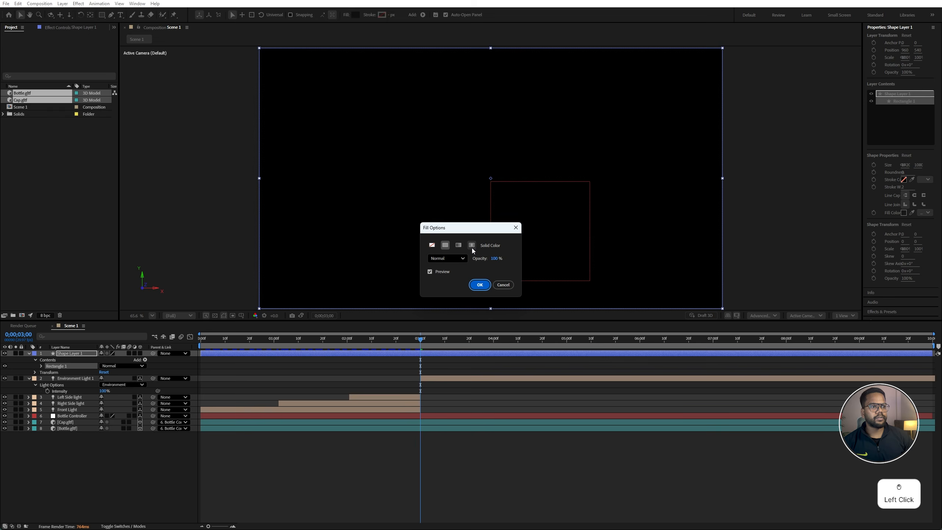
click(471, 246)
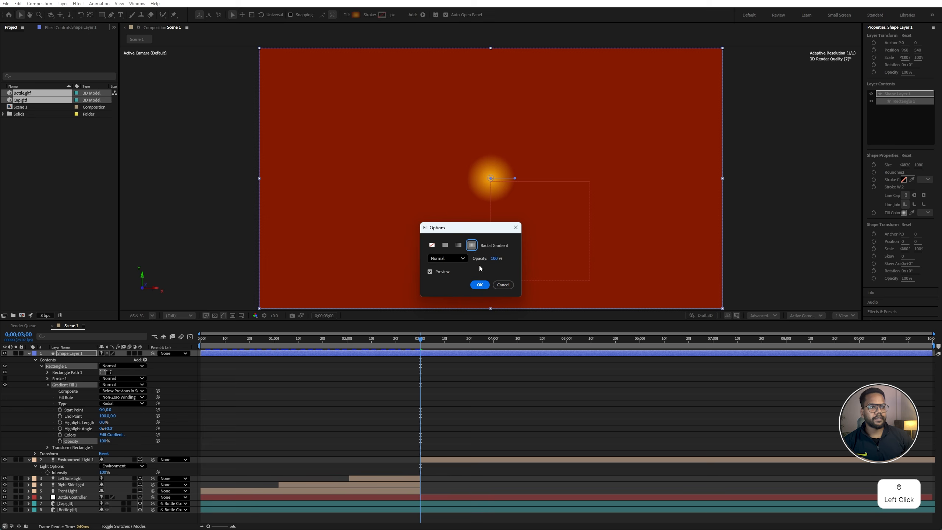
click(480, 285)
Step: Define the radial gradient with orange FBAF0C as the inner color and dark red 841A01 as the outer color
click(383, 220)
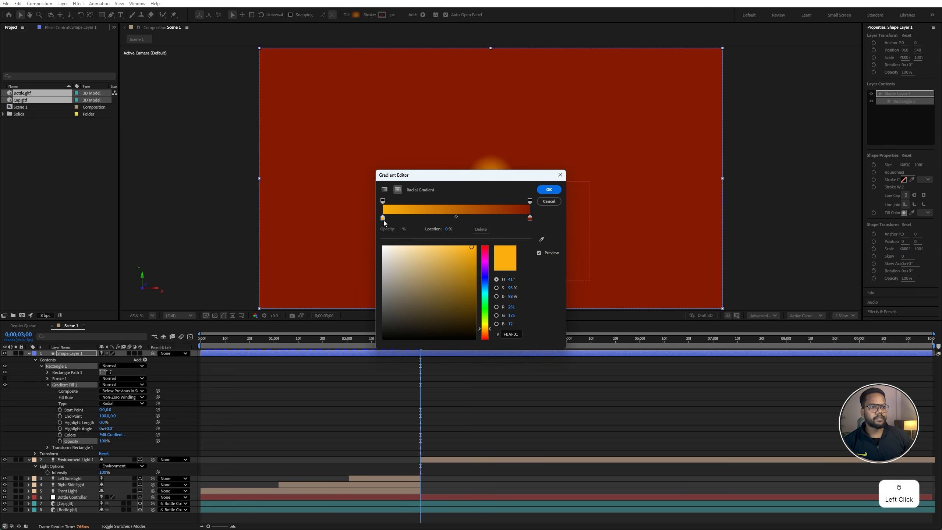
click(513, 335)
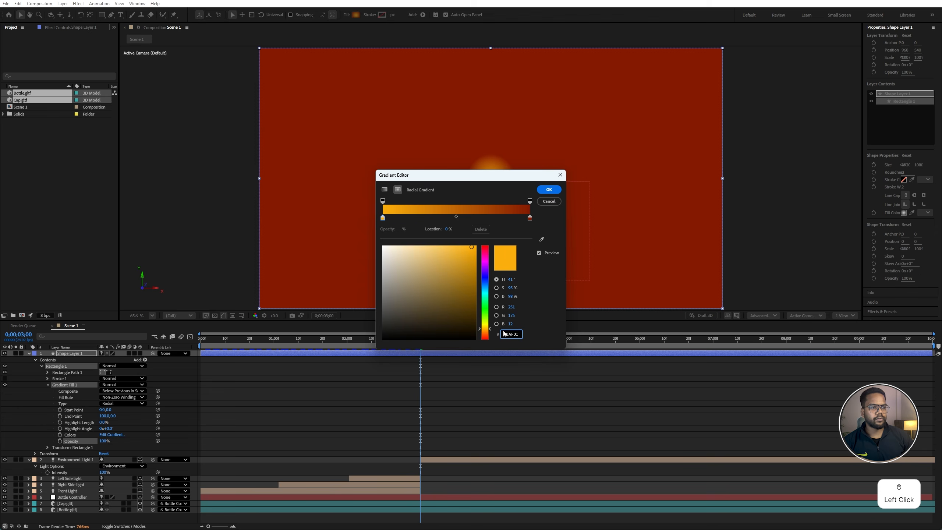
double_click(505, 333)
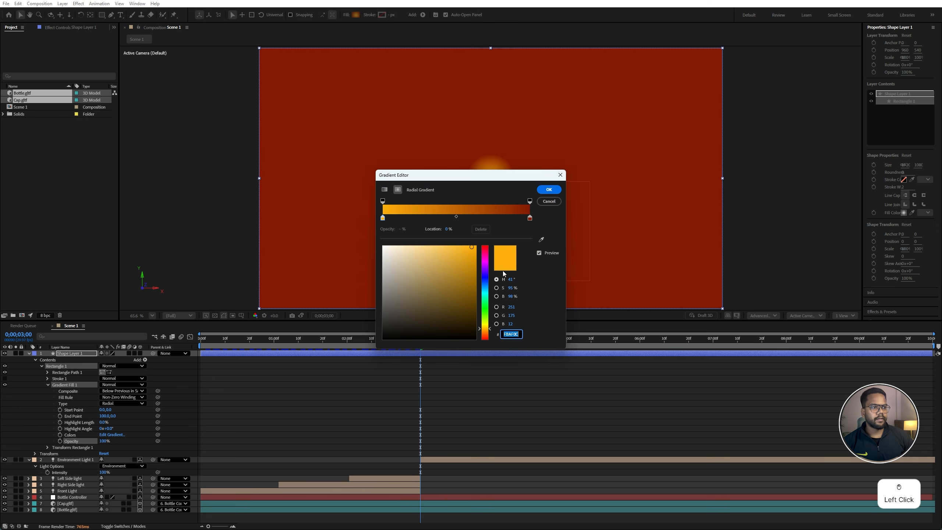
click(529, 218)
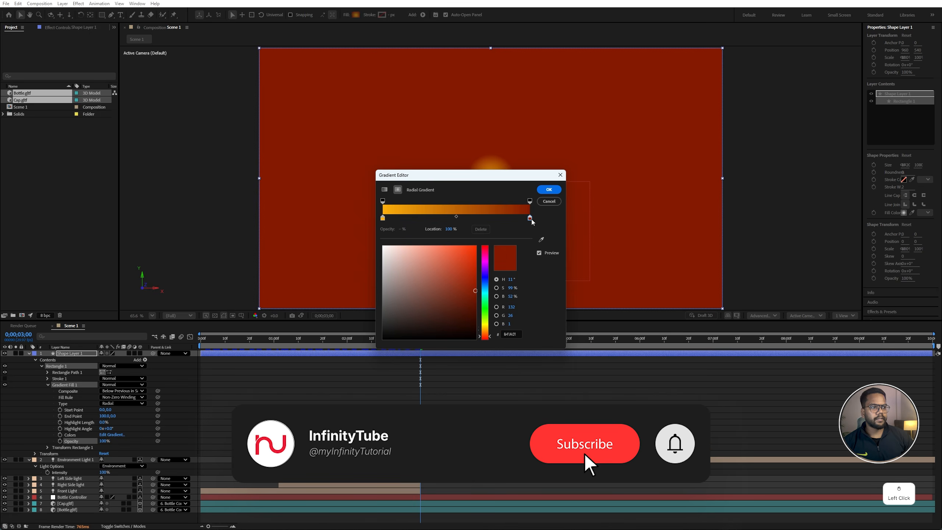
double_click(511, 336)
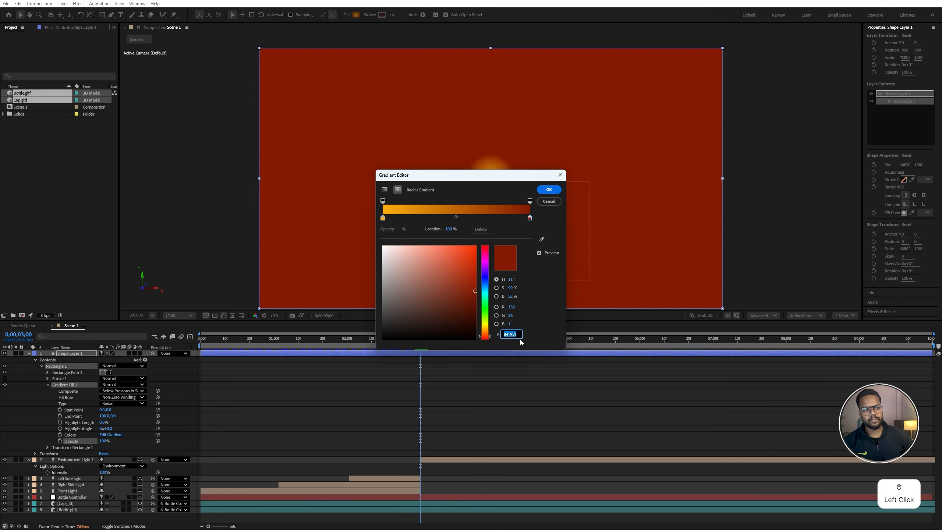
click(549, 189)
Step: Place the gradient's start point near the upper center of the frame and its end point just below the frame's lower edge
scroll(508, 193, down, 1)
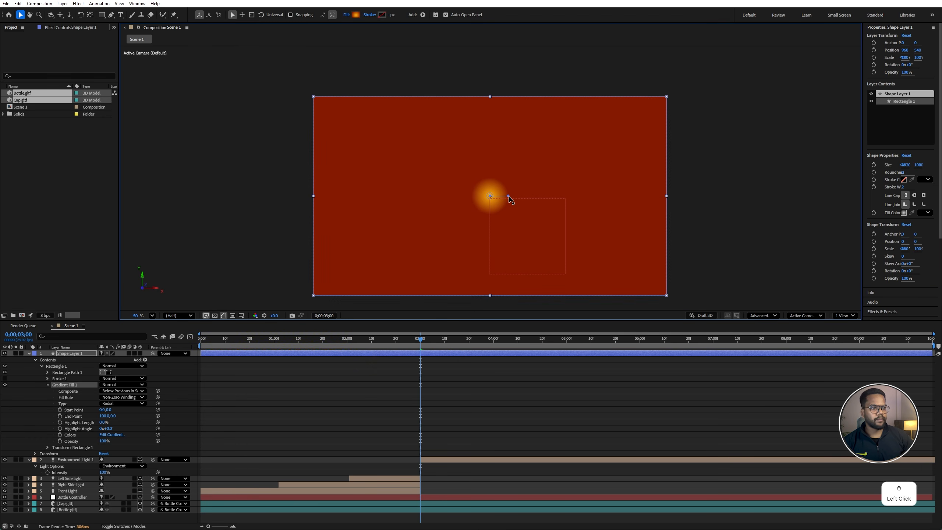
drag(510, 197, 500, 362)
drag(490, 196, 491, 130)
scroll(499, 260, down, 5)
mouse_move(499, 304)
mouse_down()
mouse_move(497, 289)
mouse_move(499, 299)
mouse_up()
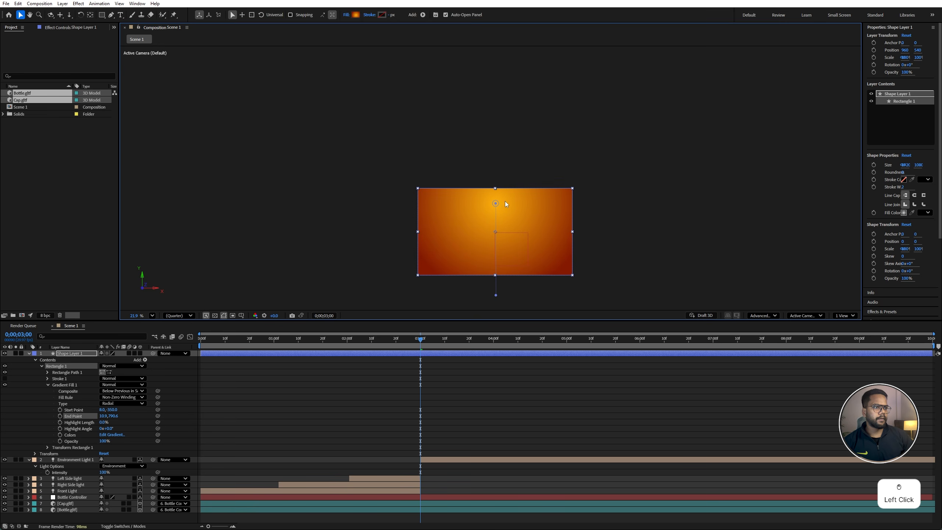
click(152, 315)
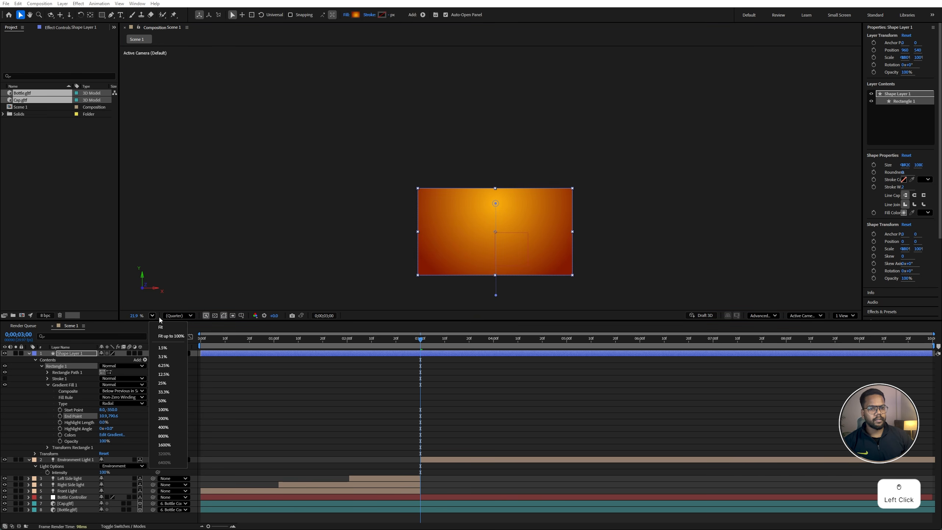
click(165, 330)
Step: Rename the gradient shape layer as Background and move it beneath all other layers in the stack
click(66, 353)
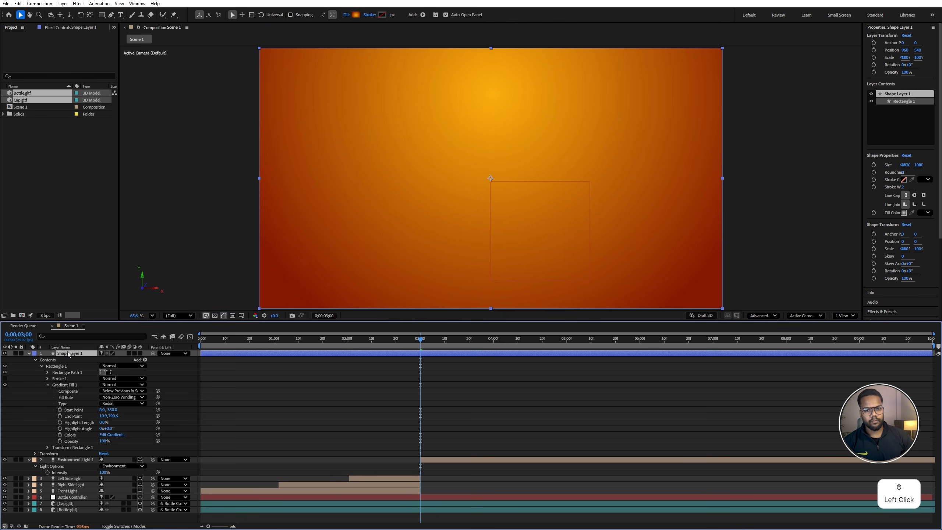
right_click(67, 354)
click(88, 329)
text(Background)
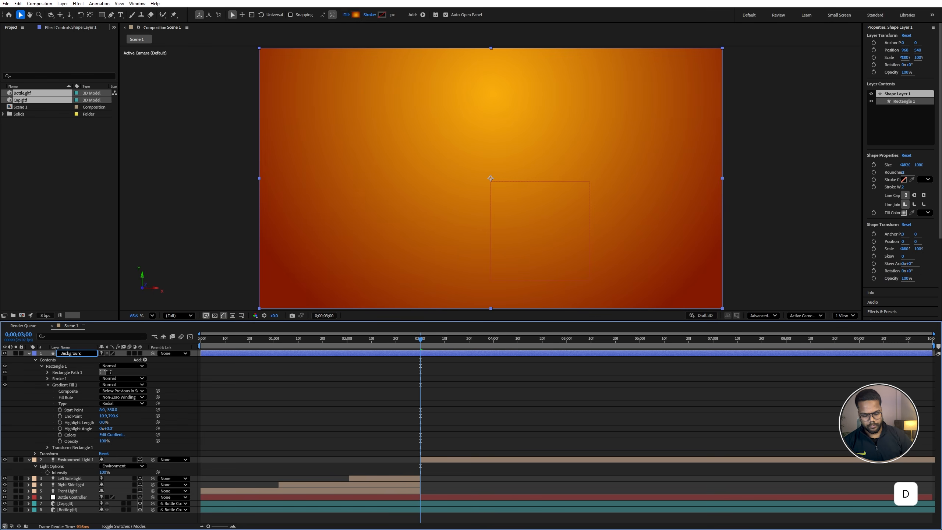
key(Return)
click(29, 353)
drag(50, 354, 75, 426)
click(75, 427)
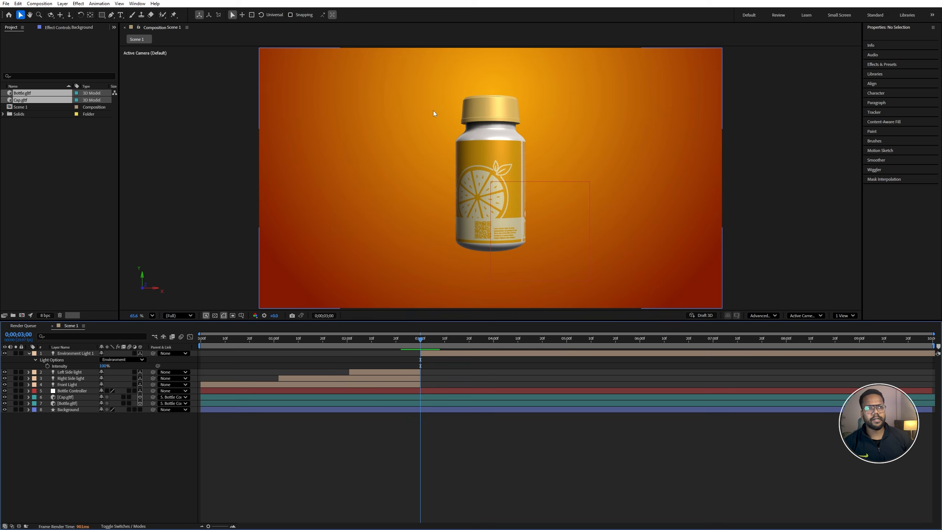
Step: Create a black solid at the composition size, placed directly above the Background layer
right_click(145, 425)
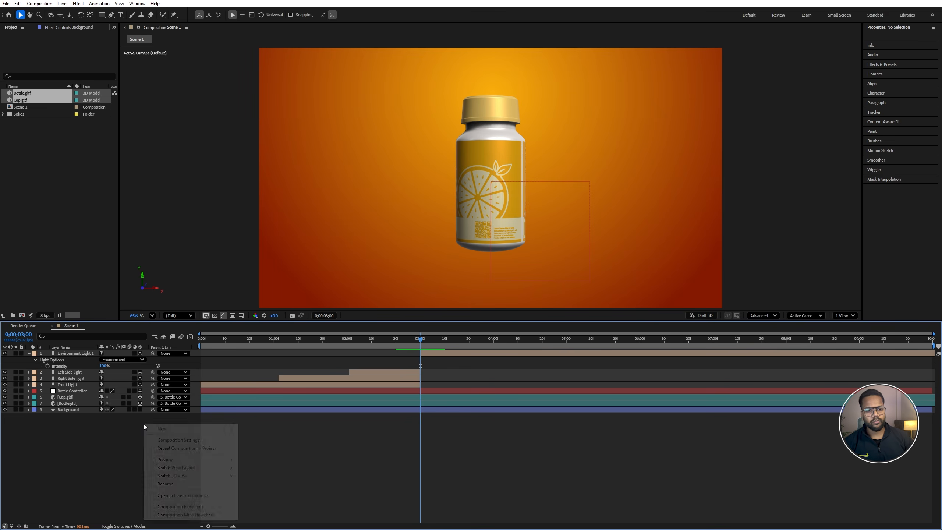
click(178, 428)
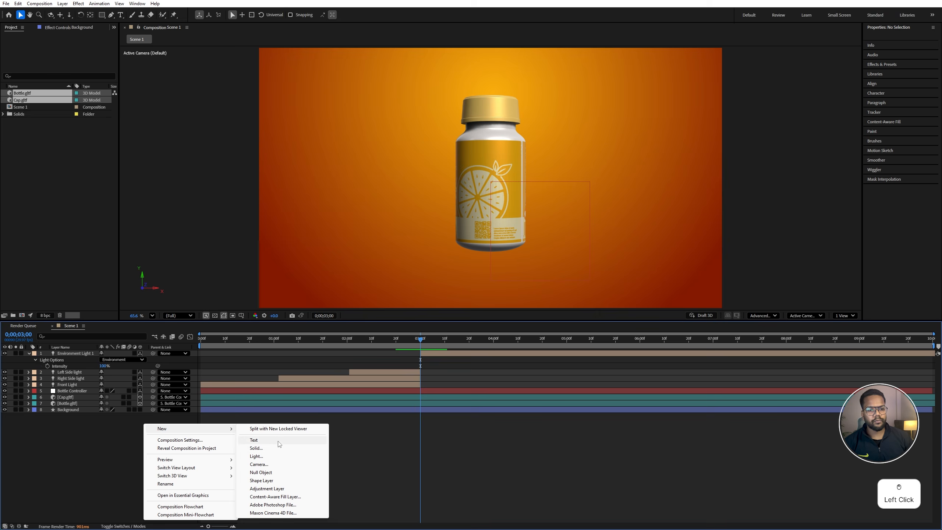
click(256, 448)
click(468, 316)
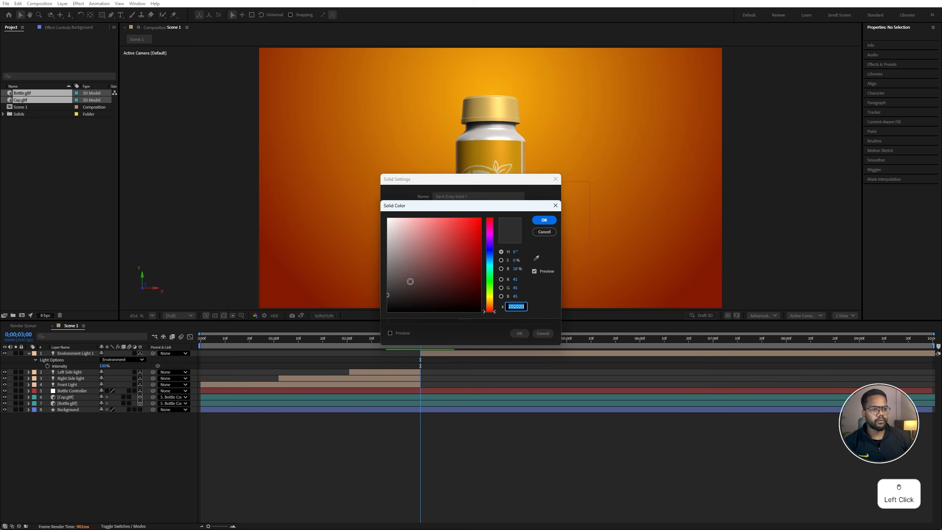
drag(397, 296, 368, 326)
click(543, 221)
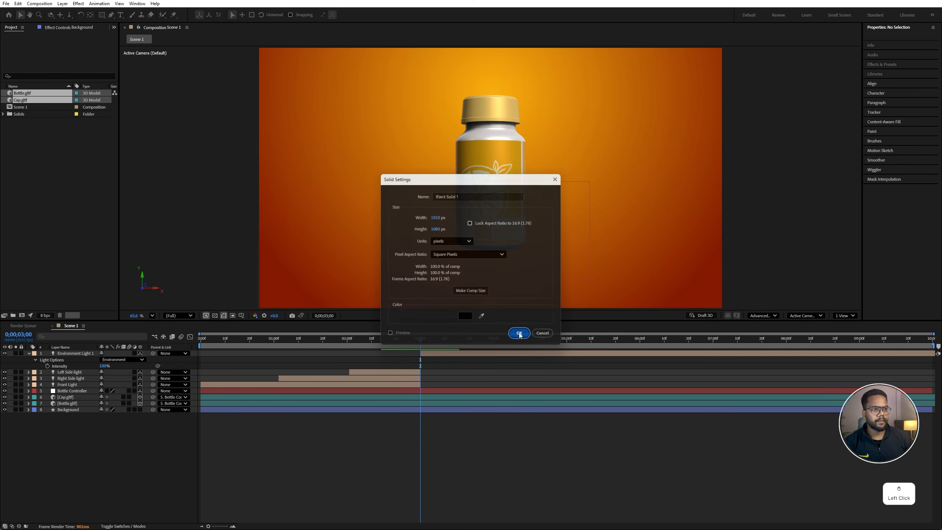
click(519, 332)
Step: Set the black solid's opacity to 85% at 0;00;01;00 and start keyframing it there
click(276, 344)
drag(277, 343, 274, 344)
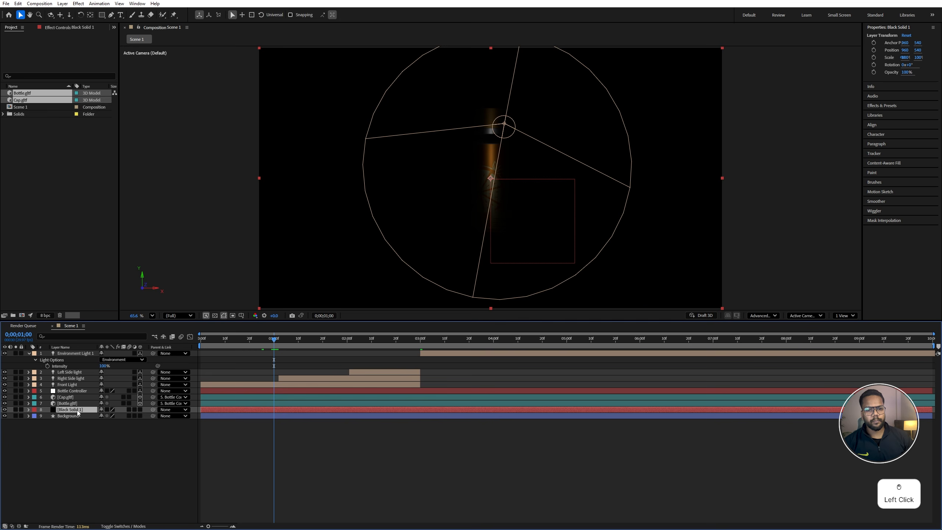
key(t)
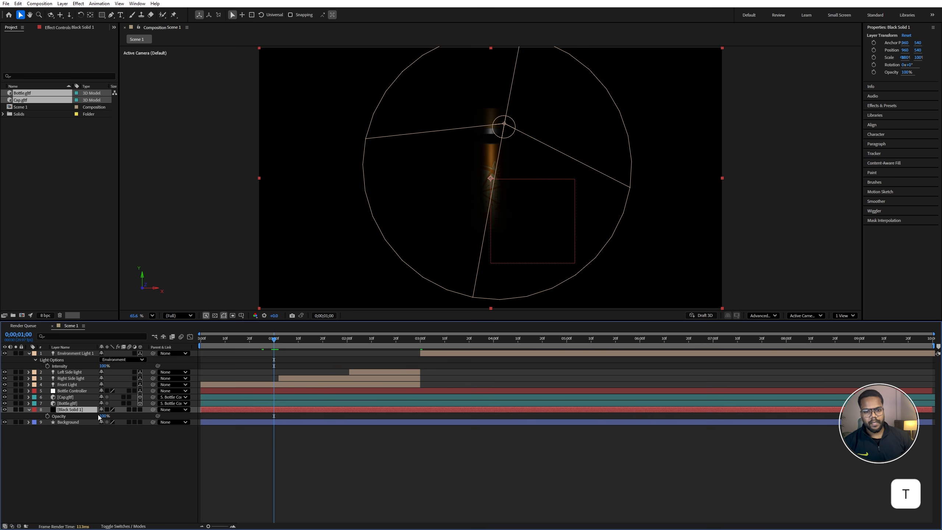
click(101, 415)
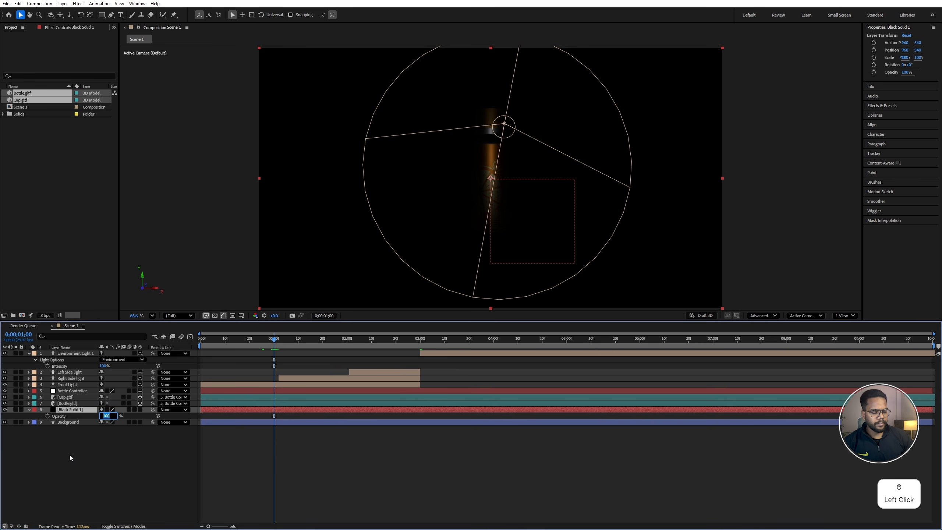
text(85)
key(Return)
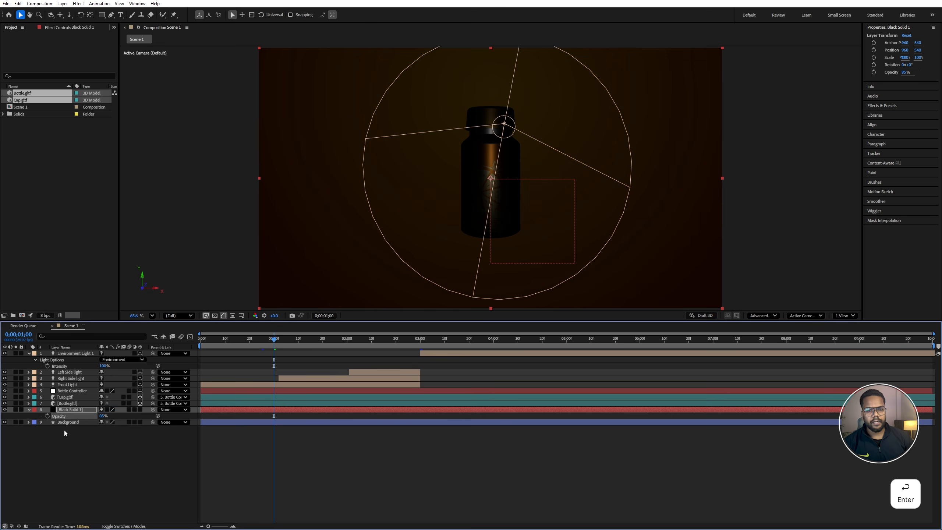
click(47, 416)
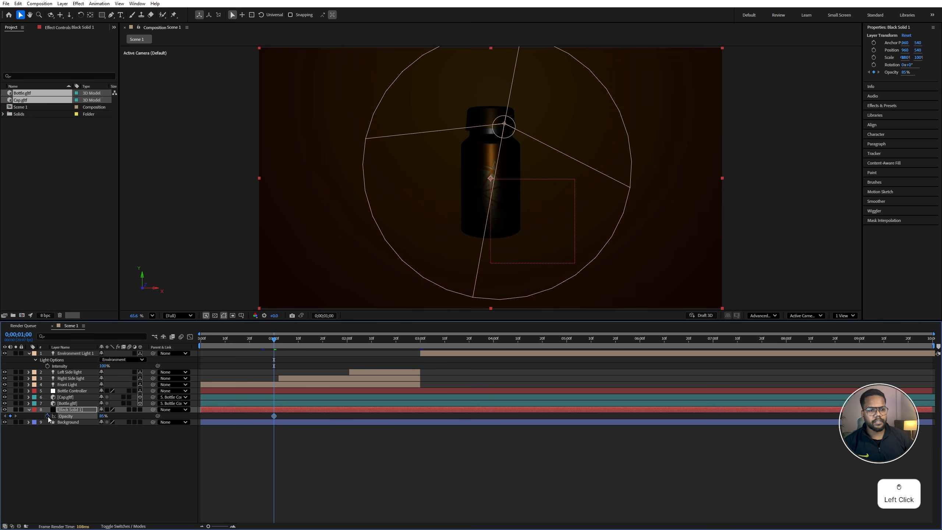
Step: Keyframe the black solid's opacity at 55% at 0;00;01;04, when the Right Side light comes on
click(282, 345)
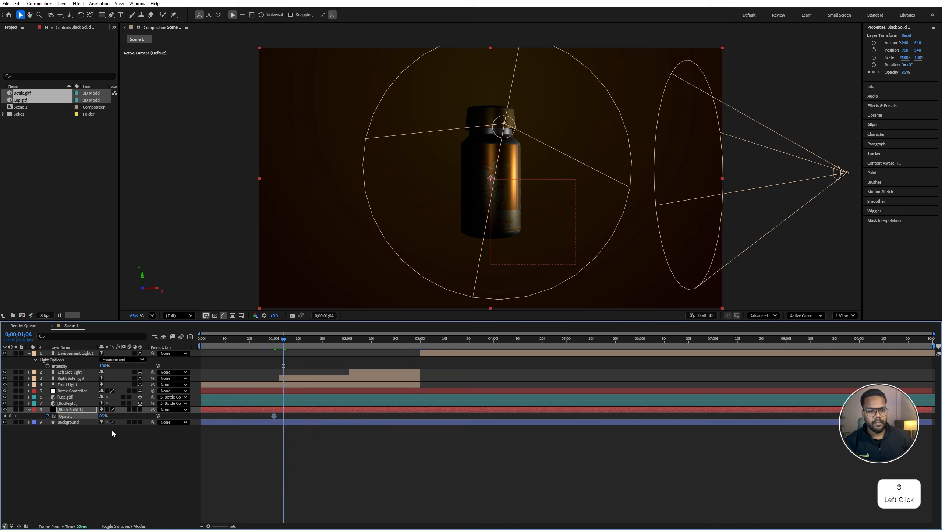
click(102, 416)
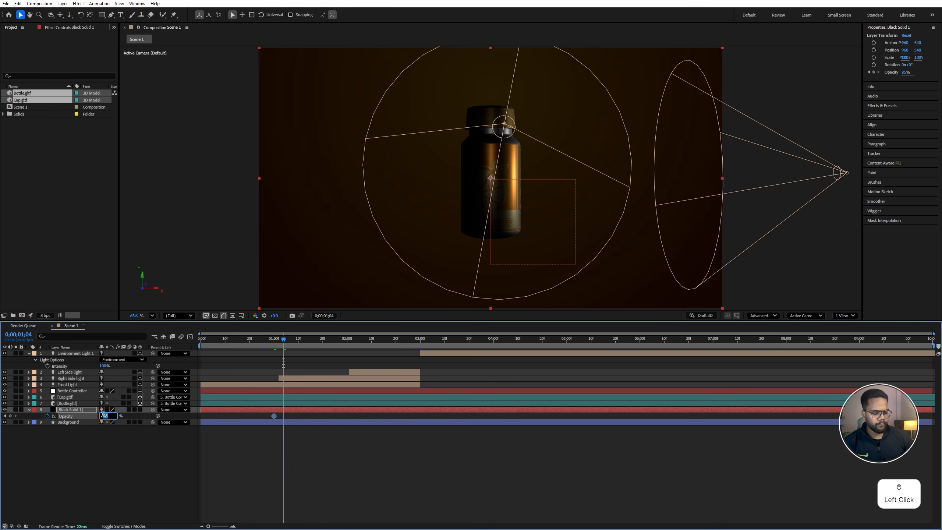
text(55)
key(Return)
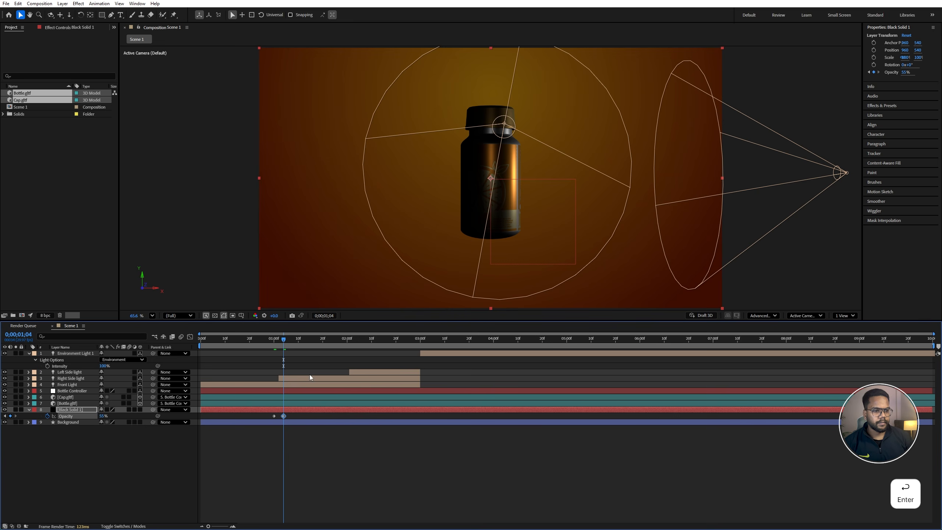
Step: Hold the black solid's opacity at 55% with a keyframe at 0;00;01;29, and keyframe it at 25% at 0;00;02;03
click(344, 340)
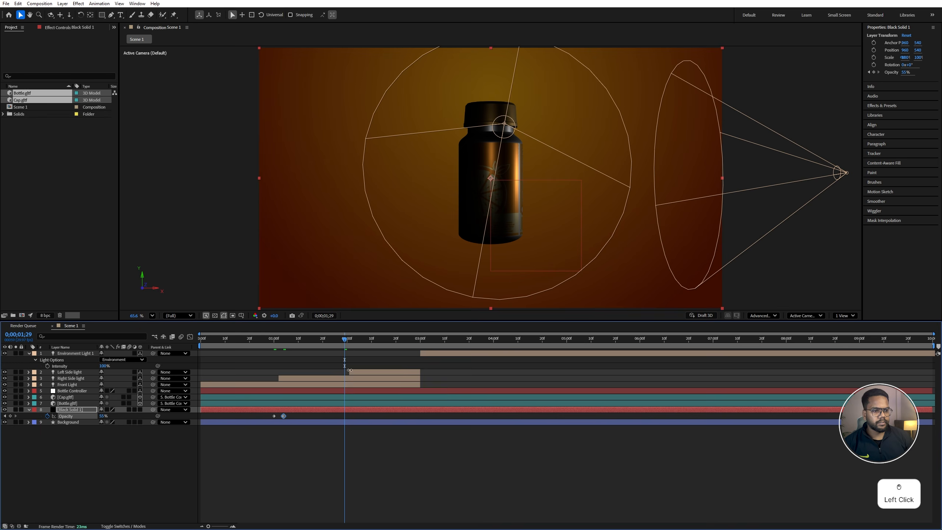
click(10, 416)
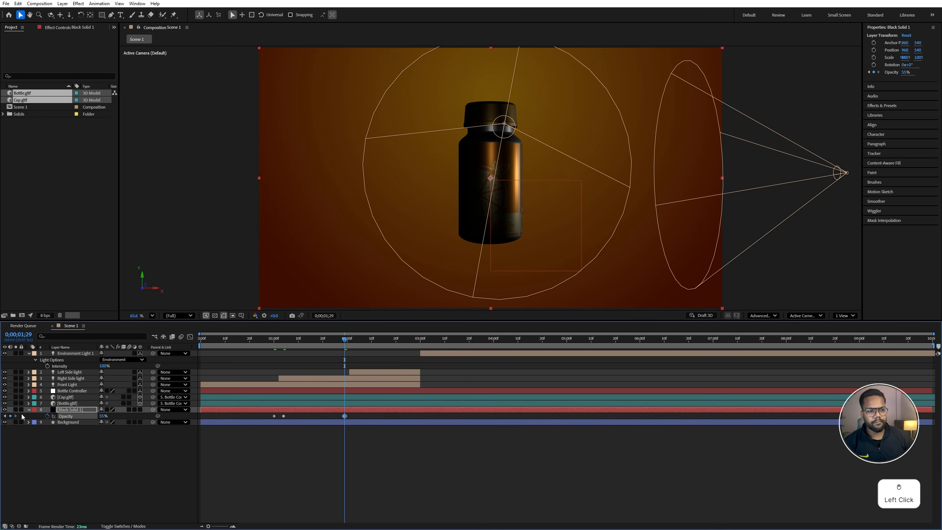
click(357, 344)
click(355, 344)
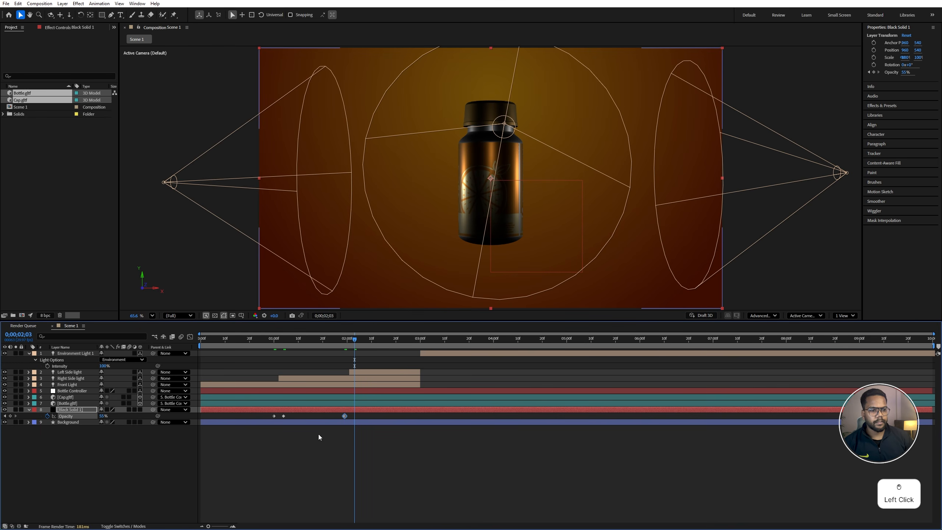
click(101, 418)
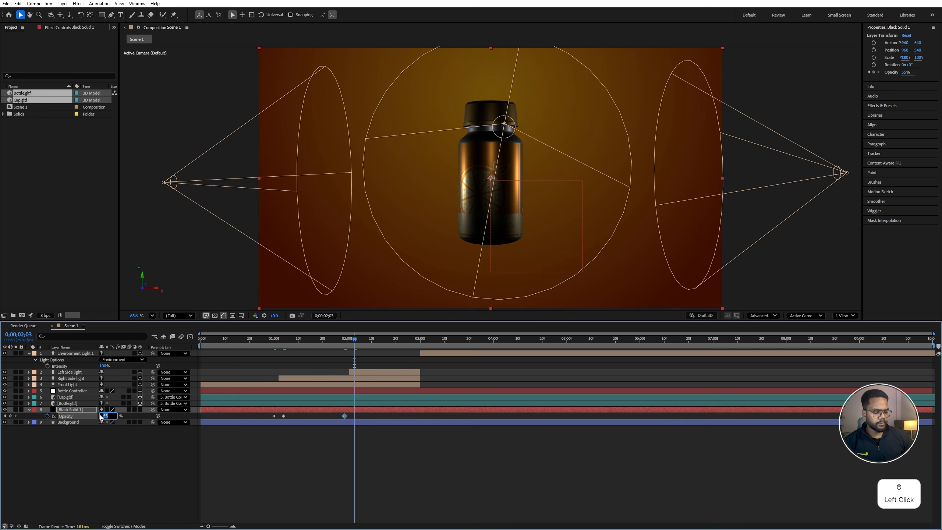
text(25)
key(Return)
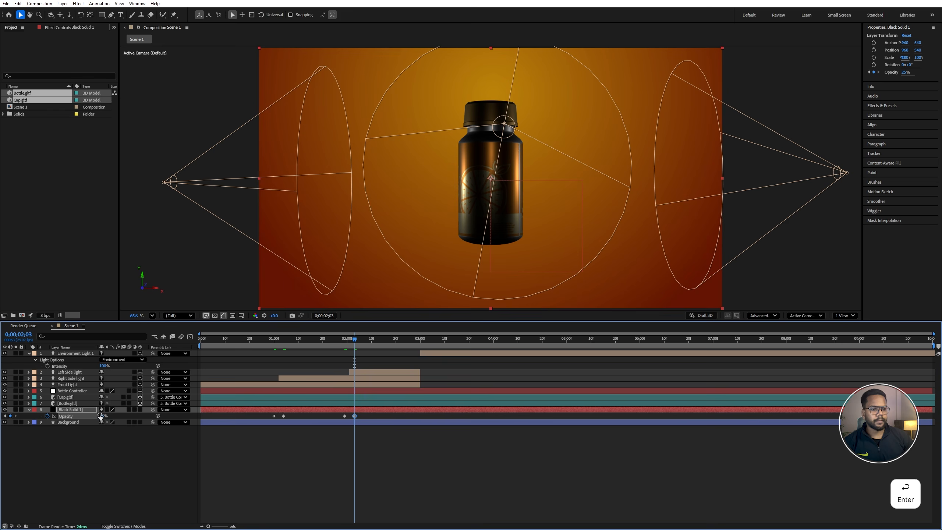
Step: Hold the black solid's opacity at 25% with a keyframe at 0;00;02;28, and keyframe it at 0% at 0;00;03;02
click(417, 342)
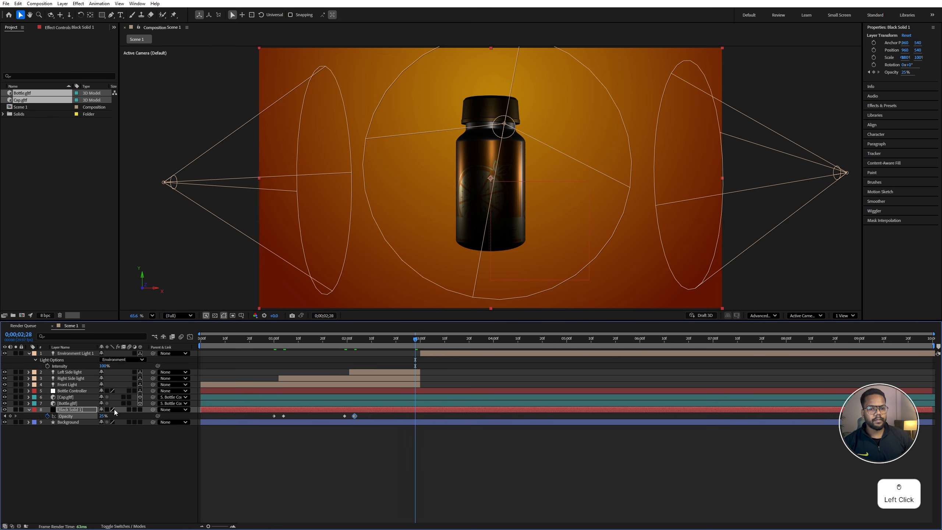
click(10, 415)
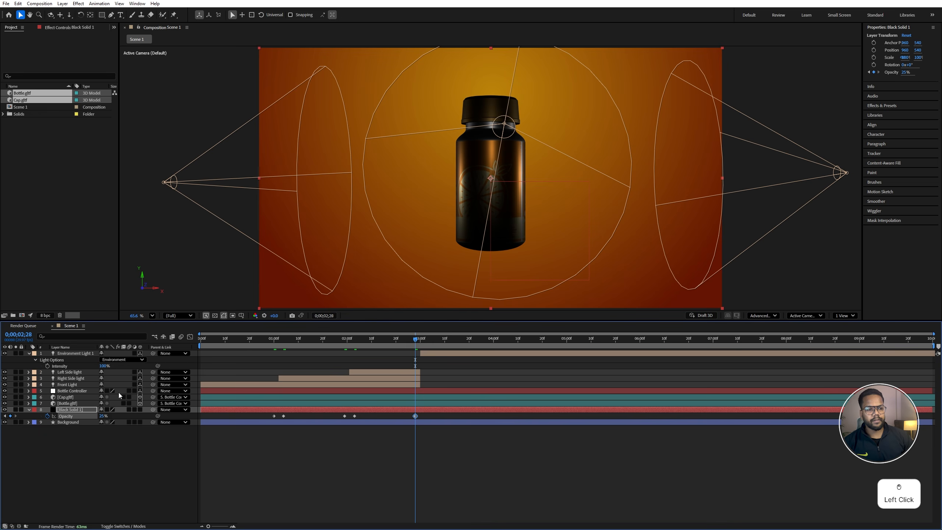
click(424, 342)
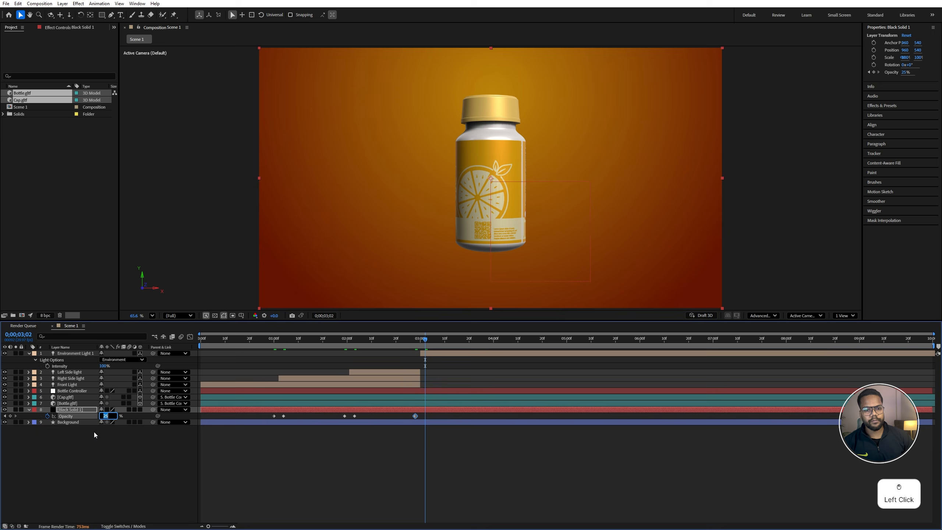
text(0)
key(Return)
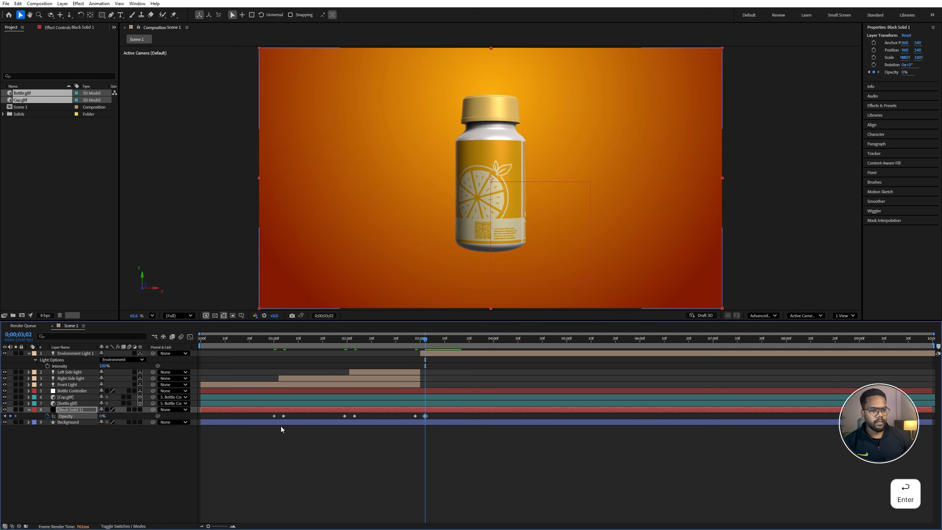
Step: Apply Easy Ease to all of the black solid's opacity keyframes
drag(455, 416, 242, 417)
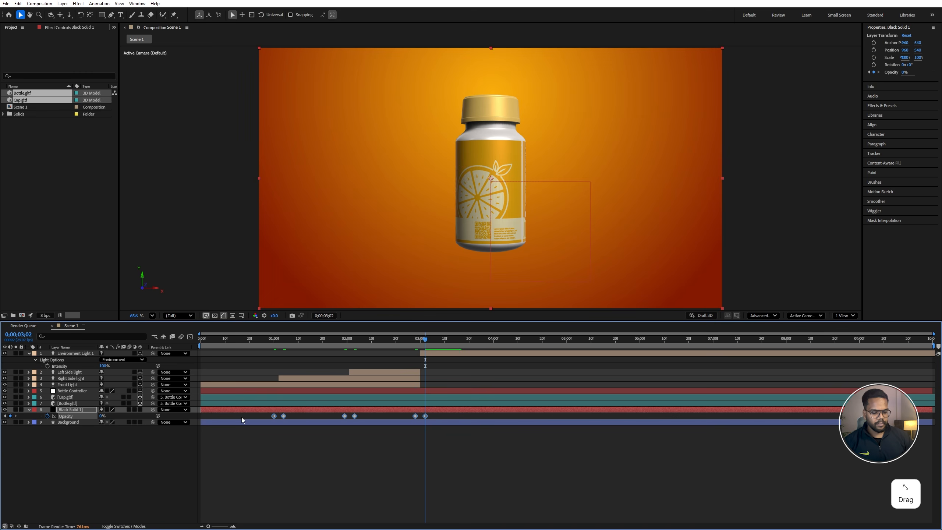
key(F9)
click(376, 462)
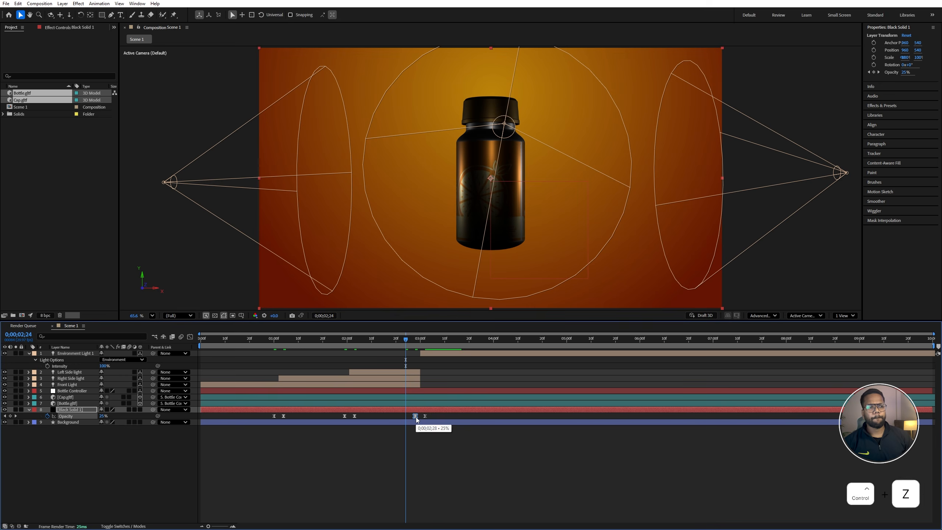
click(439, 417)
drag(438, 416, 240, 410)
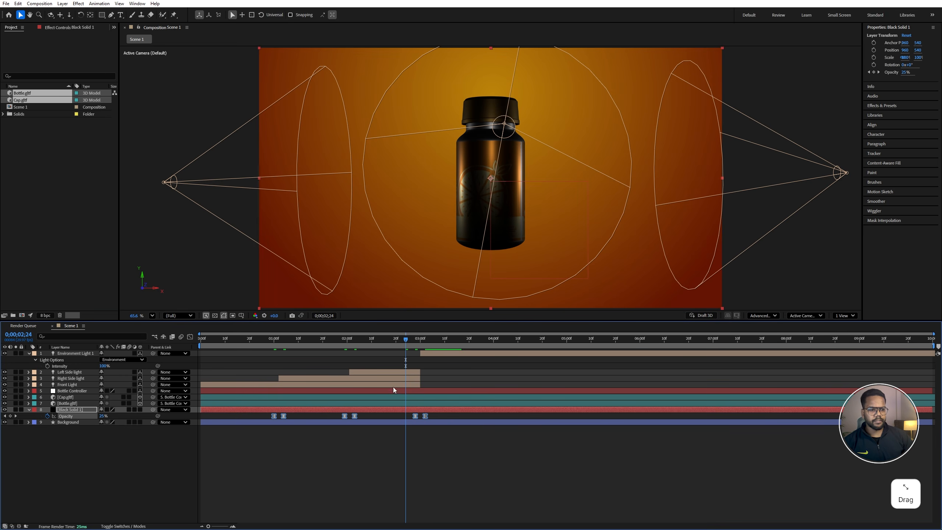
drag(222, 526, 224, 526)
click(338, 486)
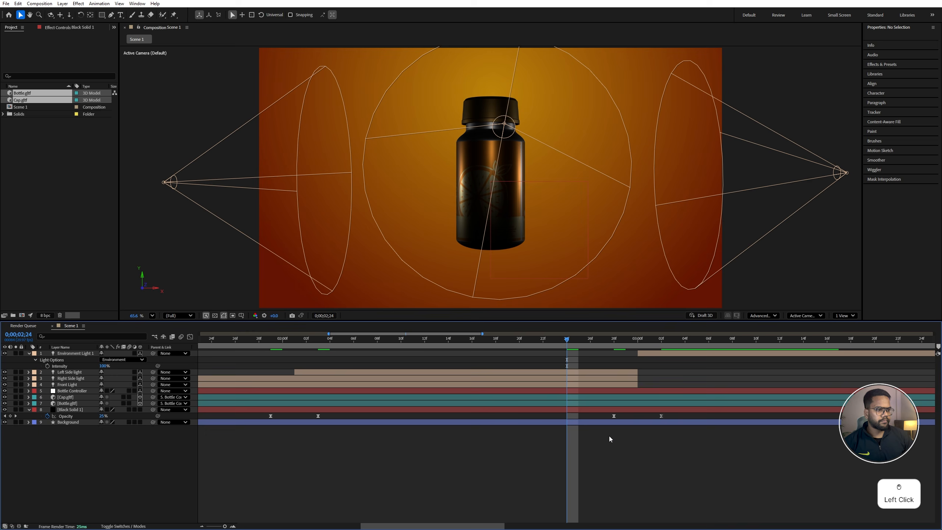
click(614, 416)
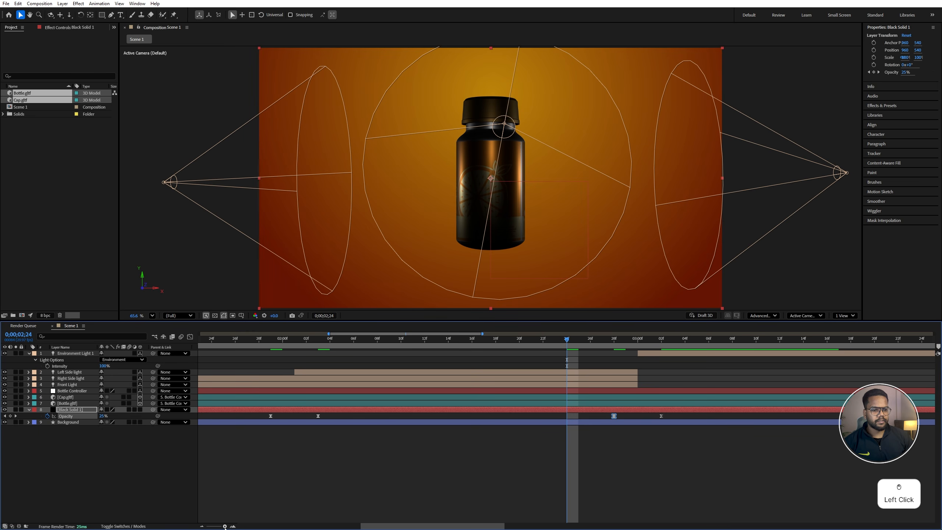
drag(225, 526, 207, 527)
Step: Save the project and preview the background brightening with the lights from 0;00;00;24
key(ctrl+s)
click(260, 343)
key(space)
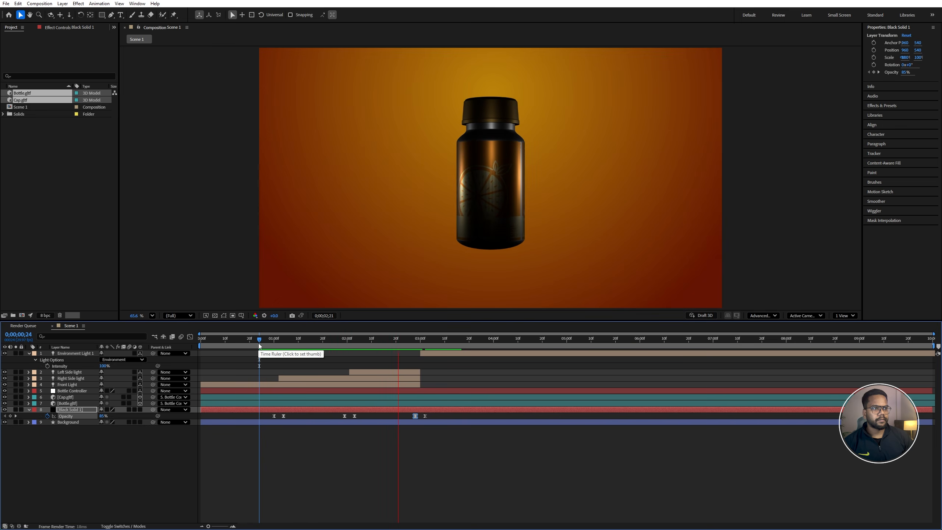
key(space)
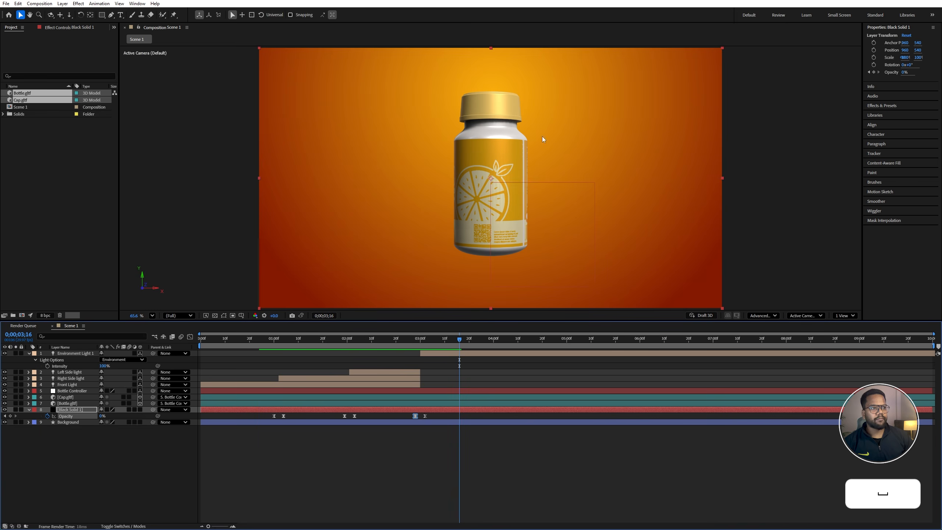
Step: Drive the Bottle Controller's Y Rotation with the expression time*50 so the bottle spins continuously
click(88, 427)
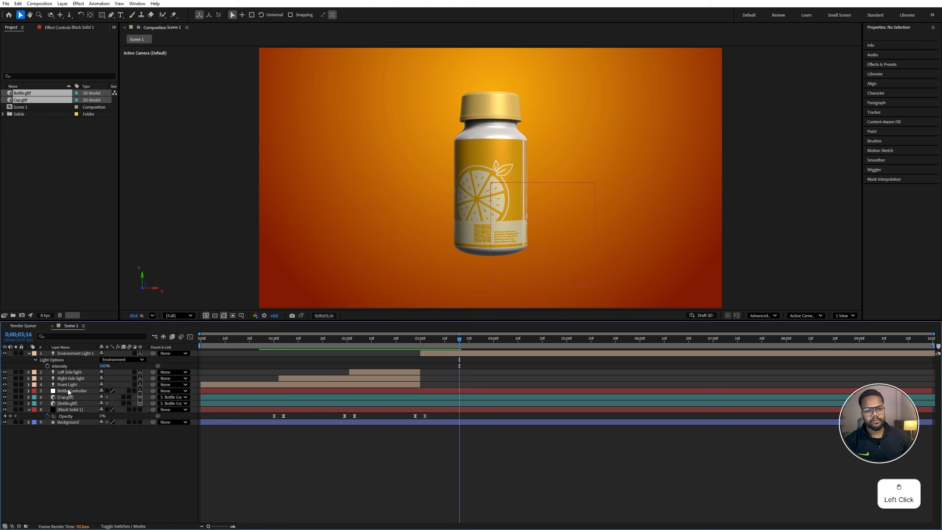
click(68, 391)
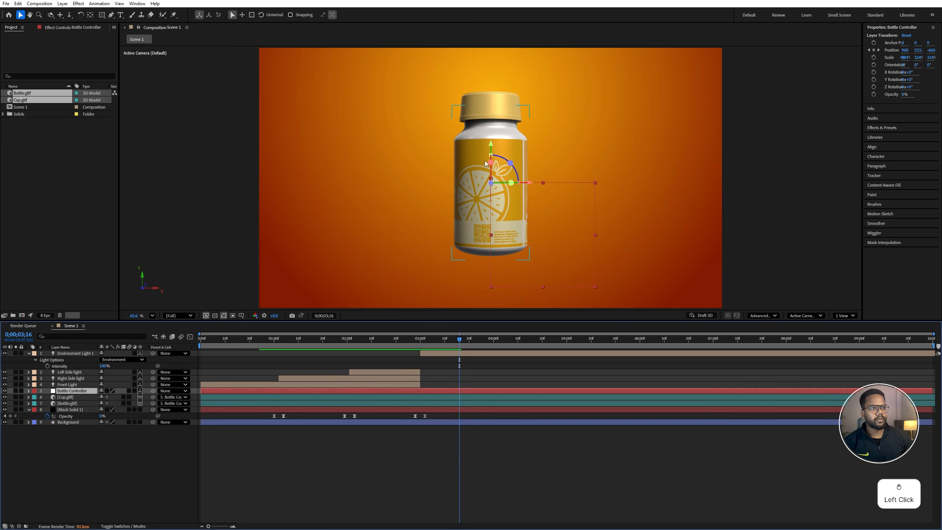
key(ctrl+z)
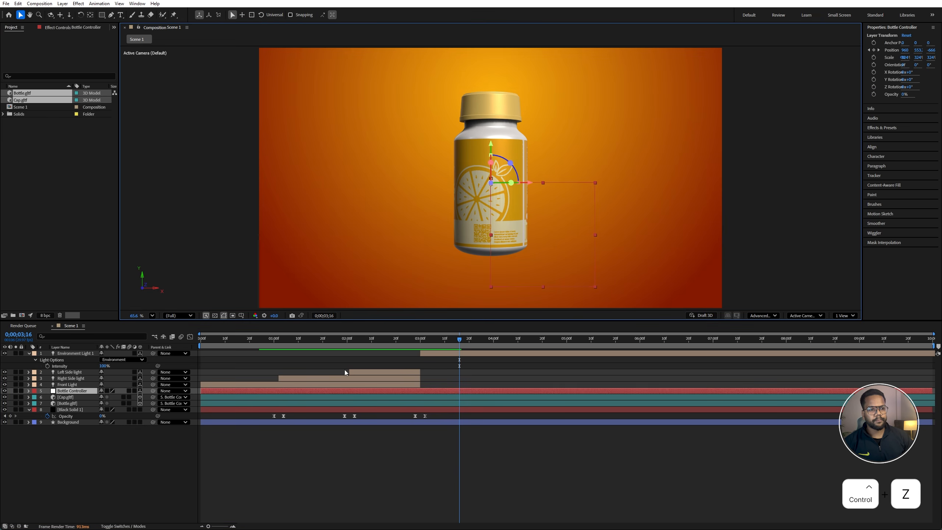
key(Page_Down)
key(Page_Down)
key(r)
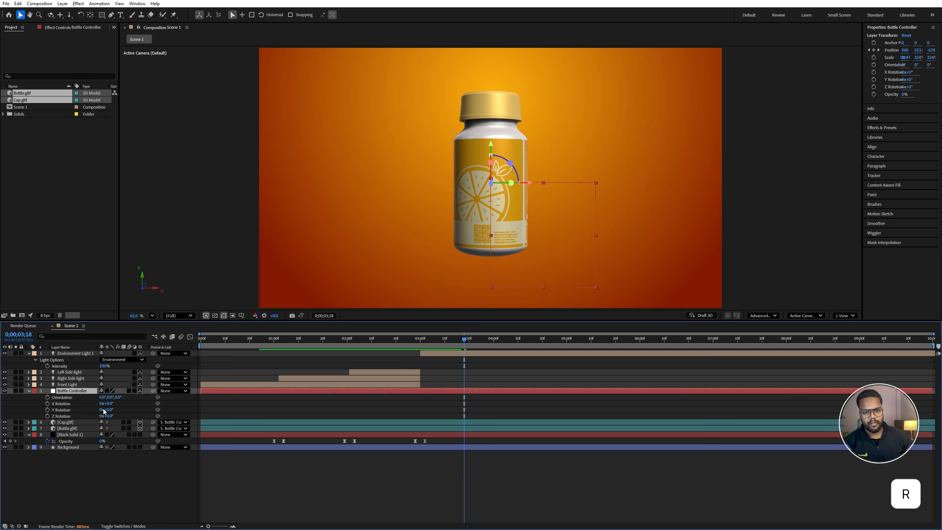
click(61, 410)
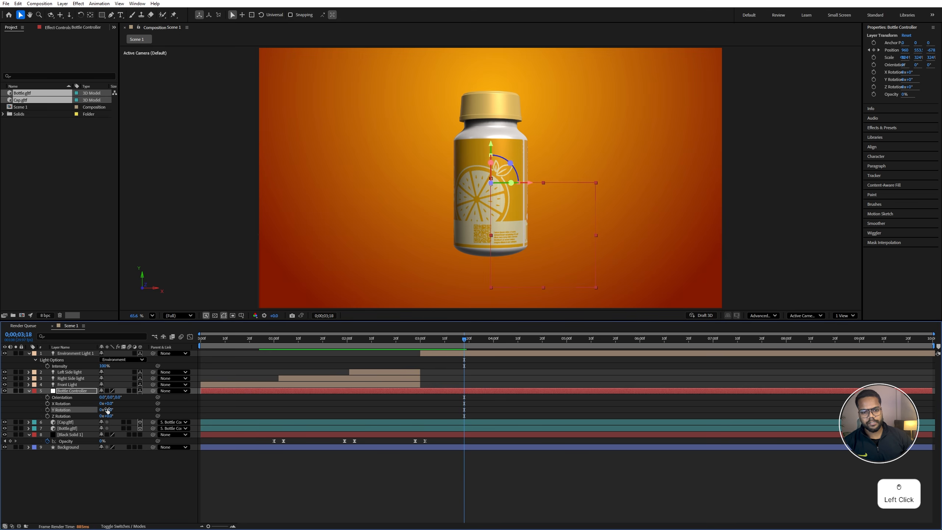
drag(108, 410, 105, 410)
key(ctrl+z)
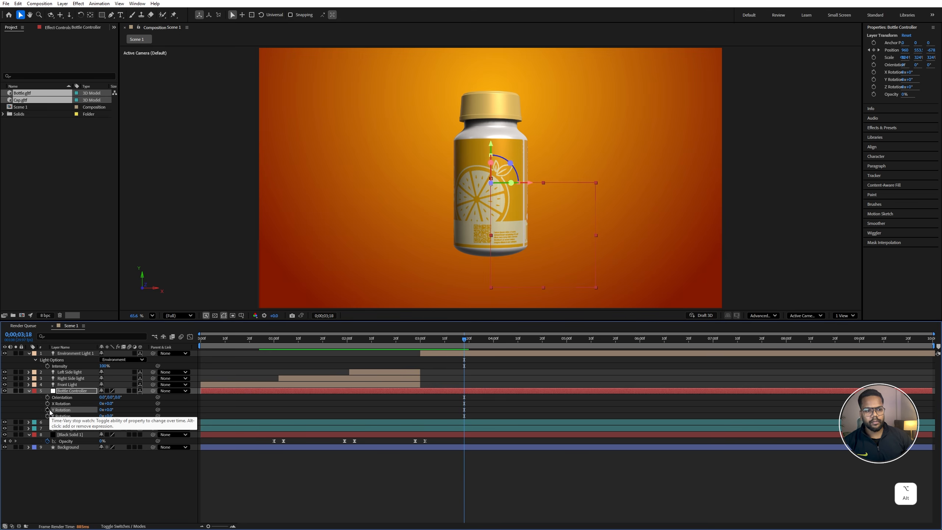
alt+click(47, 410)
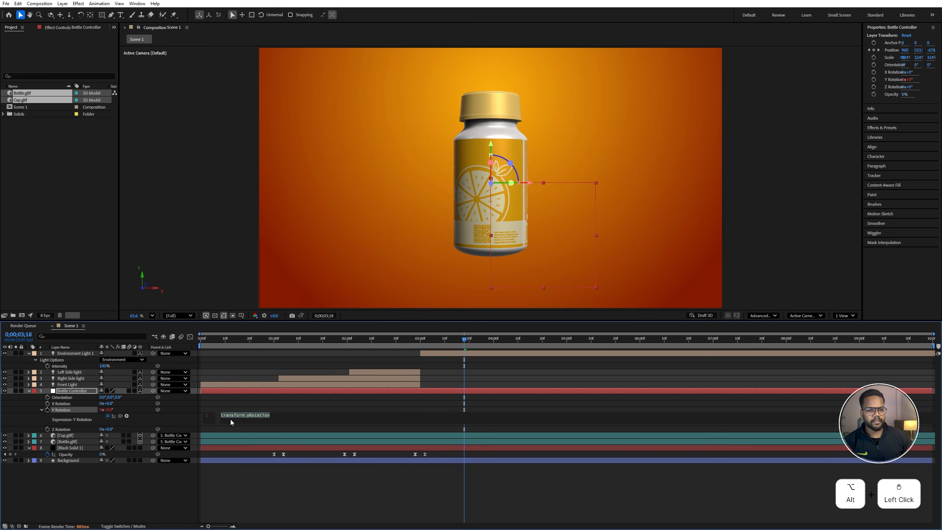
text(time)
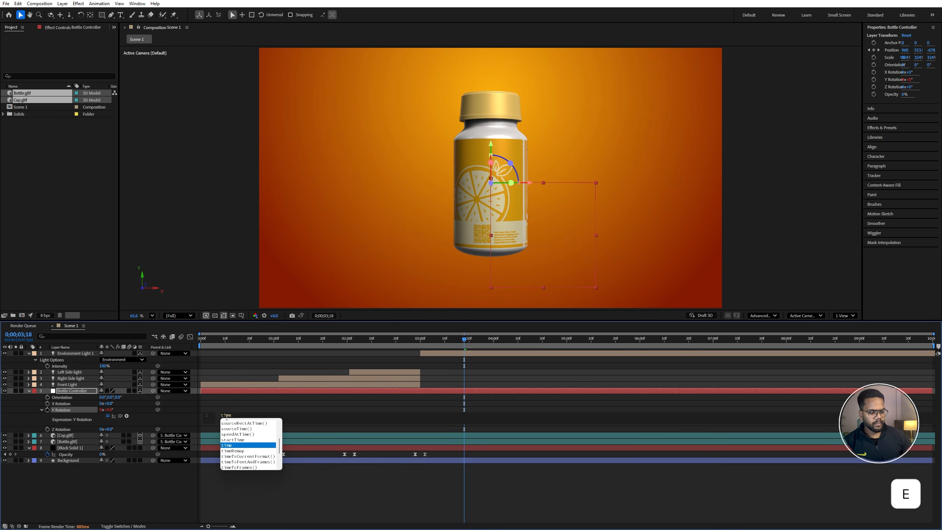
text(*50)
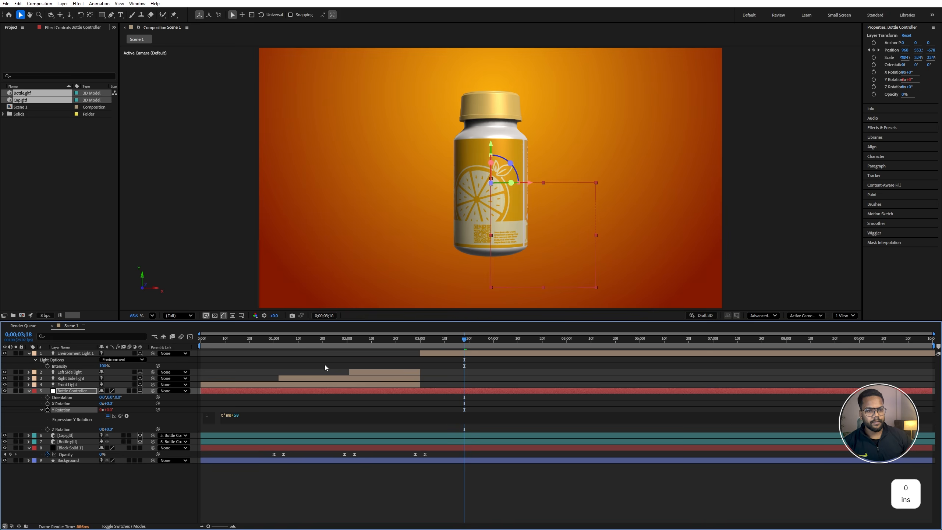
Step: Preview the spinning bottle from 0;00;00;04 and again from 0;00;01;24
click(236, 340)
key(space)
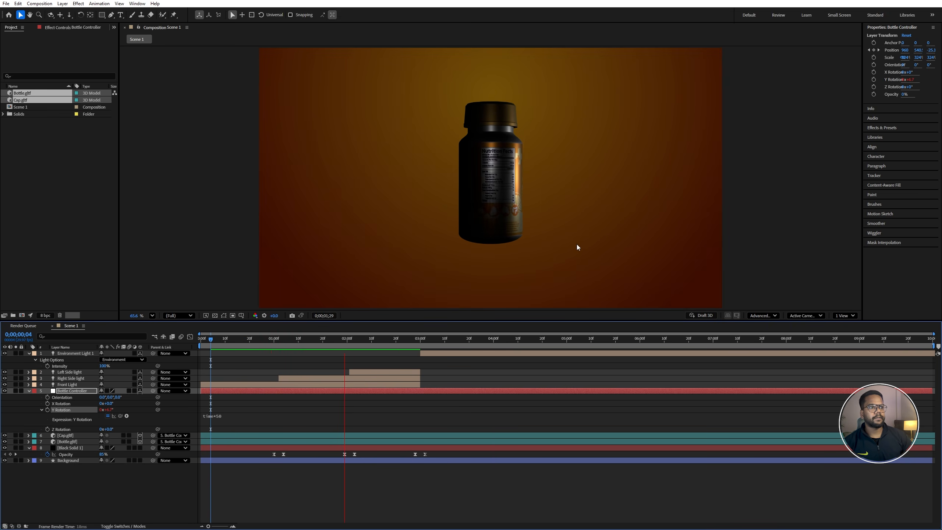
key(space)
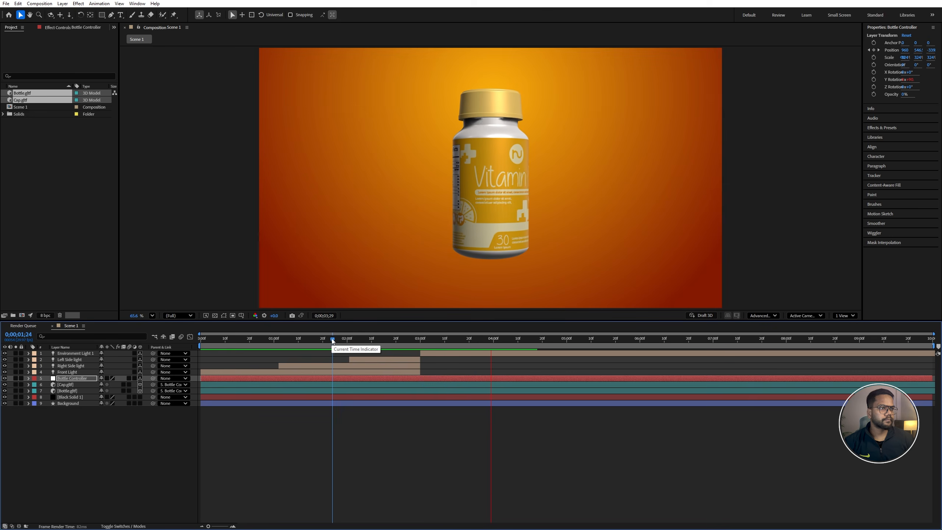
click(333, 341)
Step: Set Environment Light 1's X Rotation to -28° and its Y Rotation to 7°
click(68, 353)
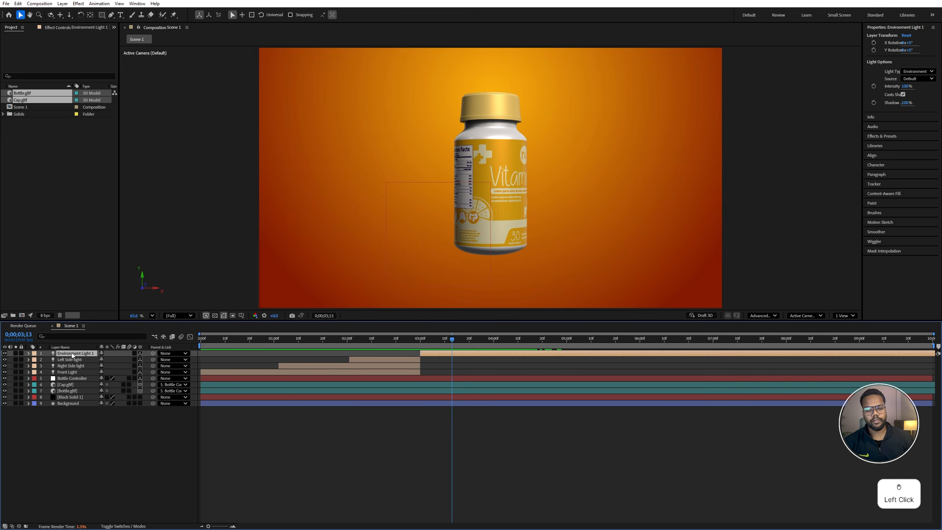
key(r)
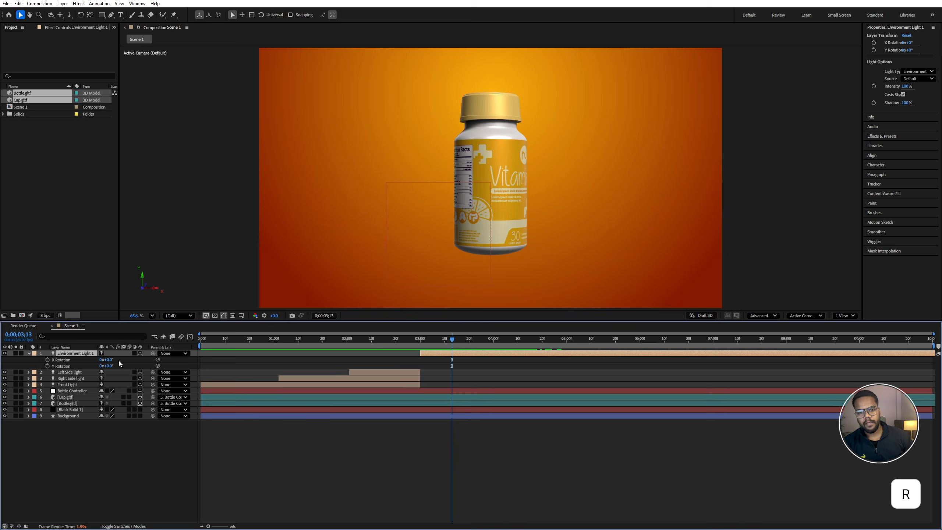
drag(108, 360, 109, 362)
key(ctrl+z)
click(76, 360)
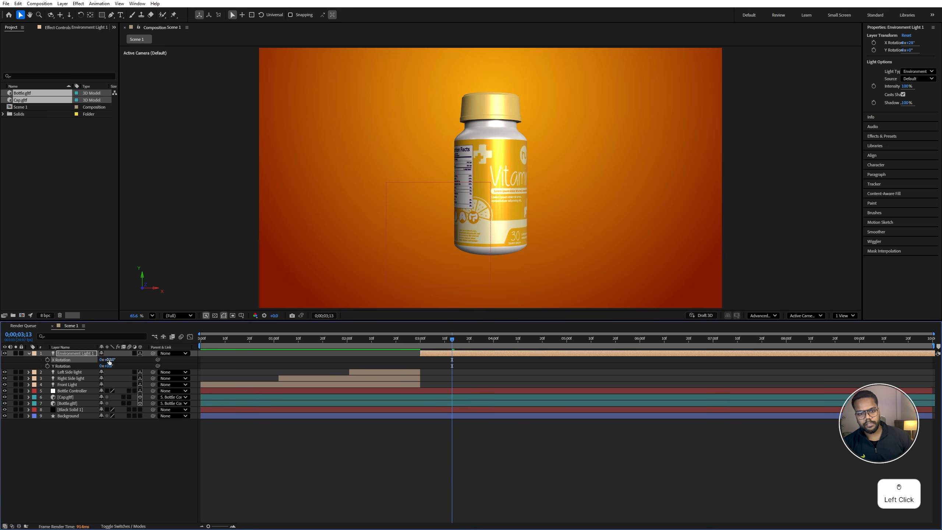
text(-28)
key(Return)
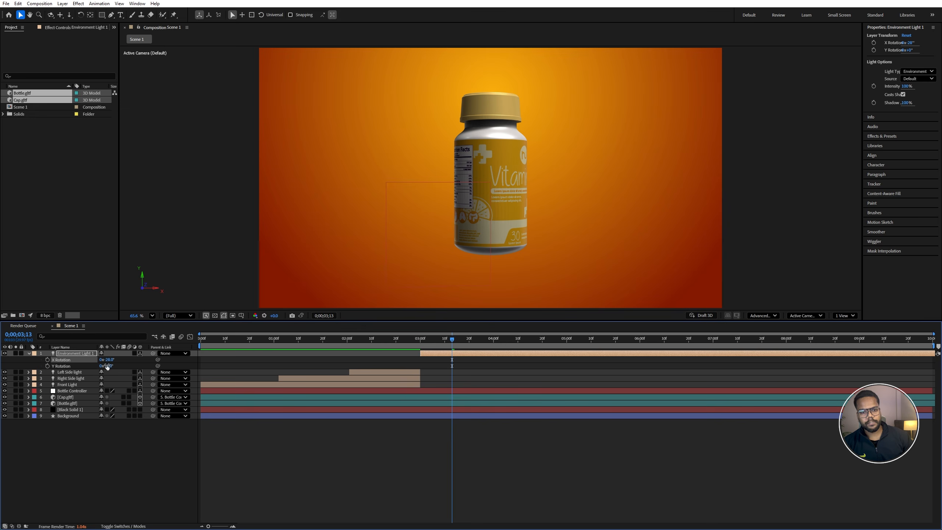
click(110, 366)
text(7)
key(Return)
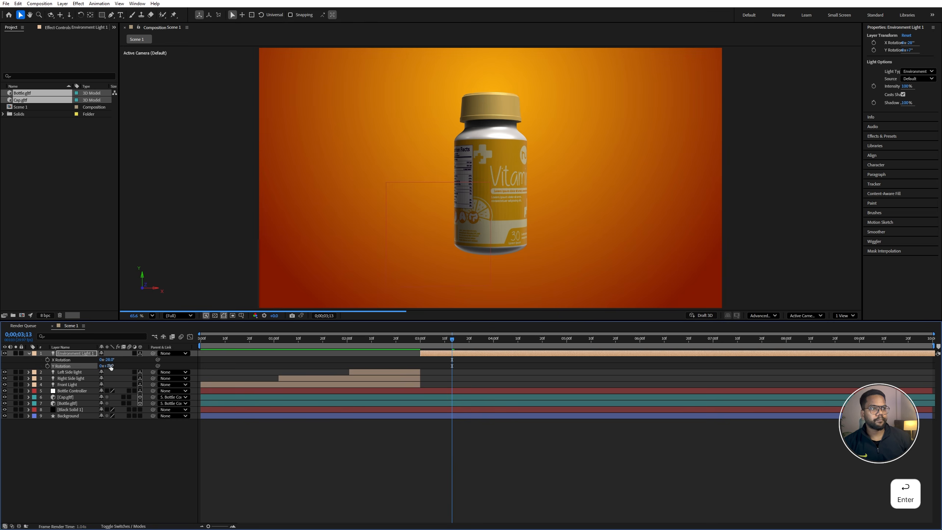
Step: Fit the environment light's shadow casting box to the scene in the Advanced 3D renderer options
scroll(478, 134, up, 1)
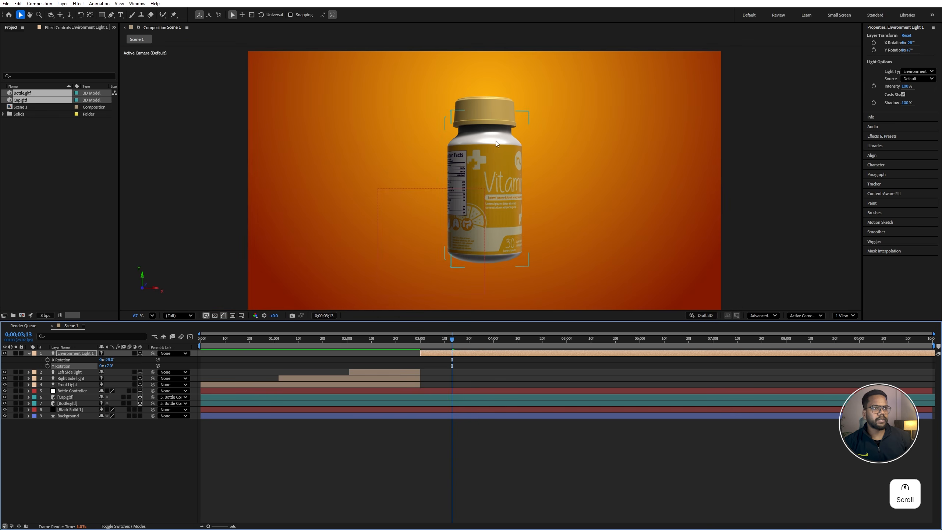
click(763, 316)
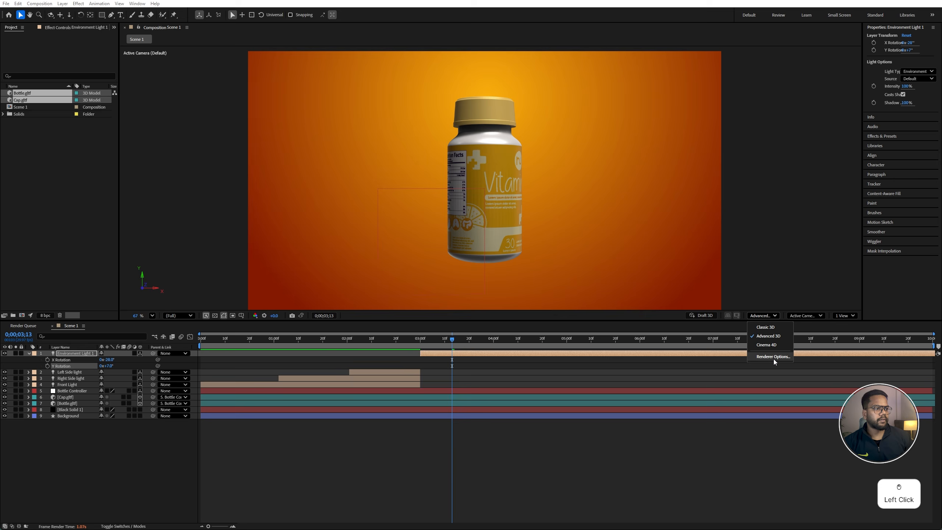
click(776, 358)
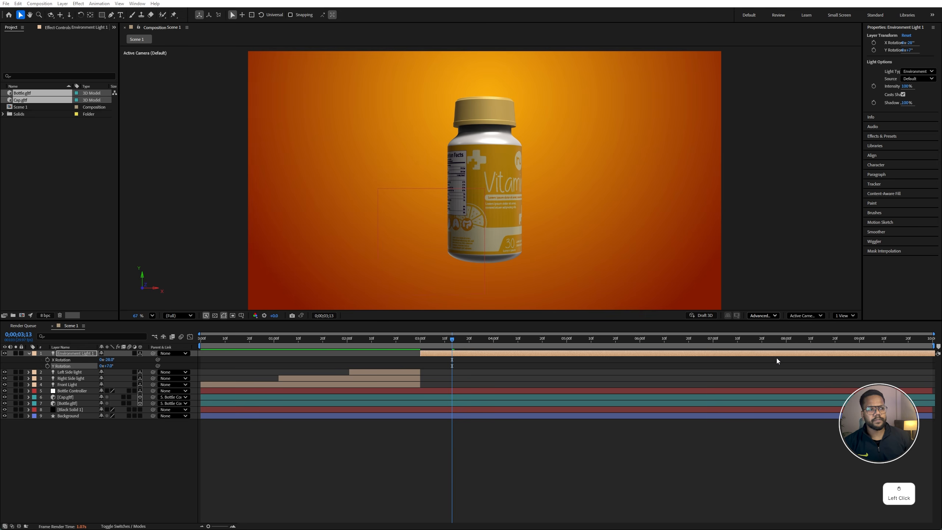
drag(473, 213, 607, 301)
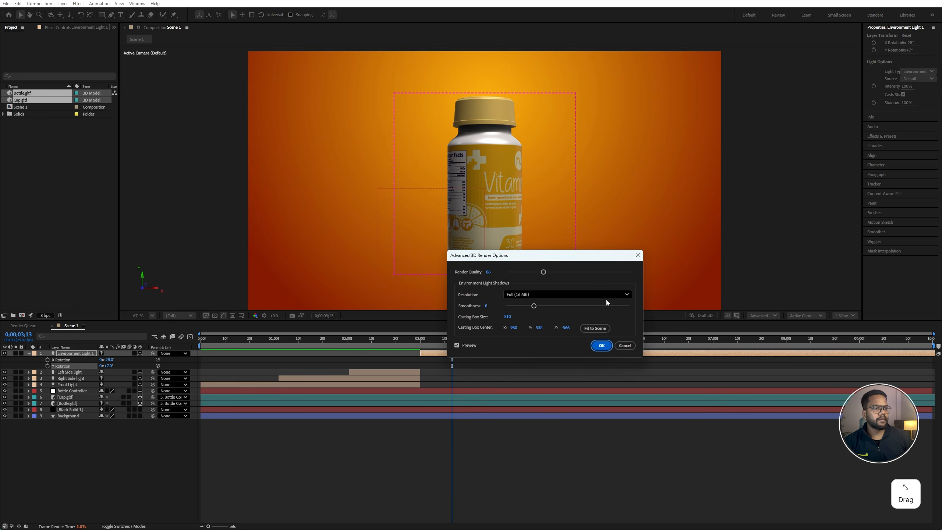
click(594, 328)
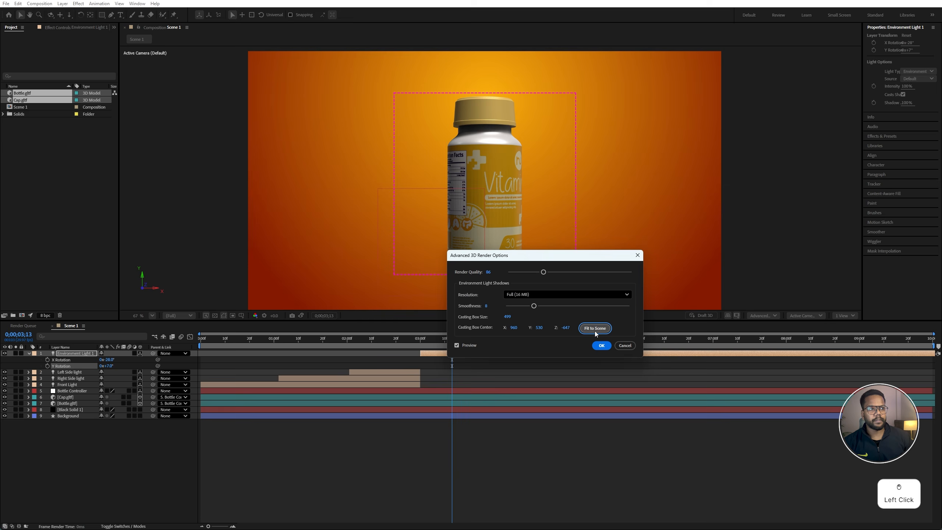
click(595, 331)
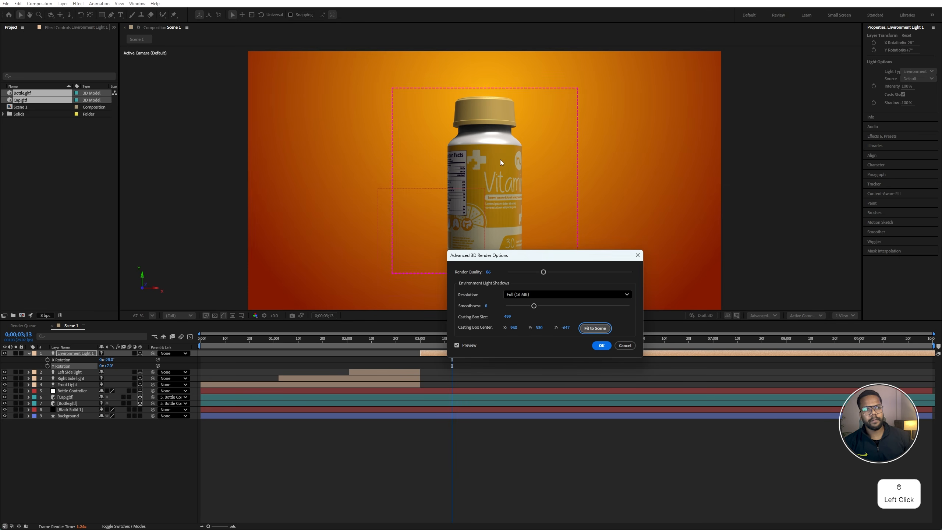
click(601, 346)
Step: Add a new adjustment layer on top of the layers in Scene 1
click(30, 354)
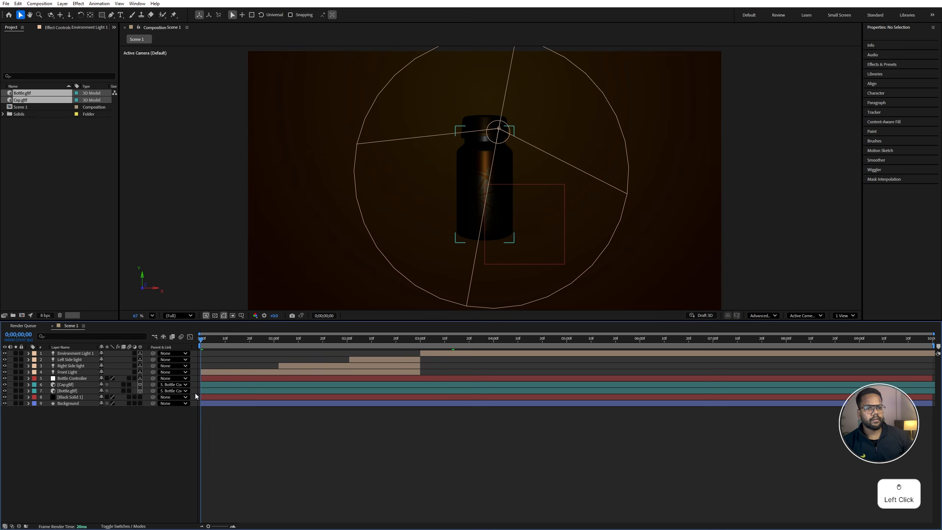
right_click(109, 447)
click(160, 356)
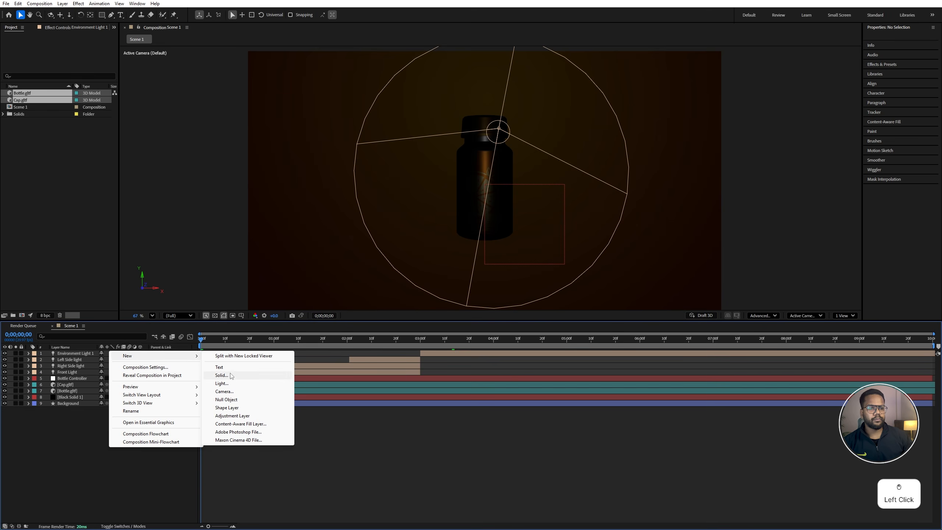
click(233, 415)
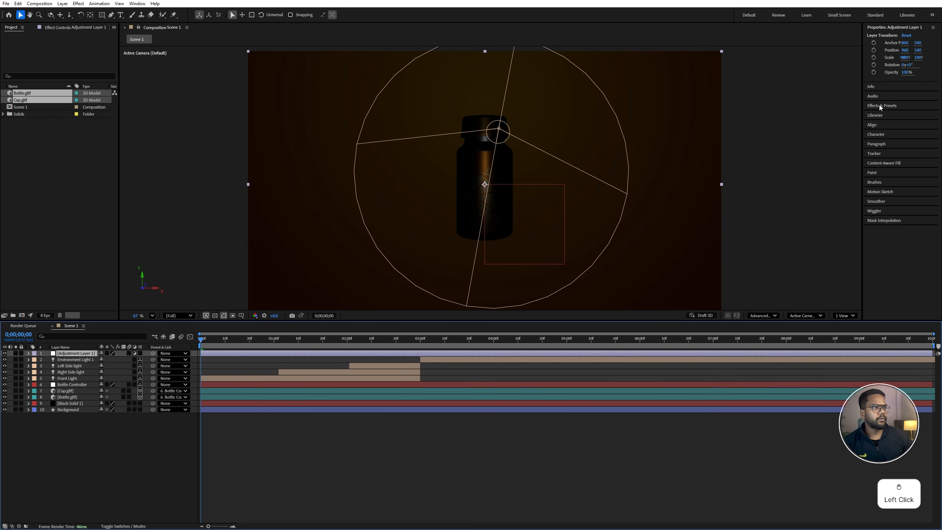
Step: Find the Gaussian Blur effect and apply it to the adjustment layer
click(881, 106)
click(890, 65)
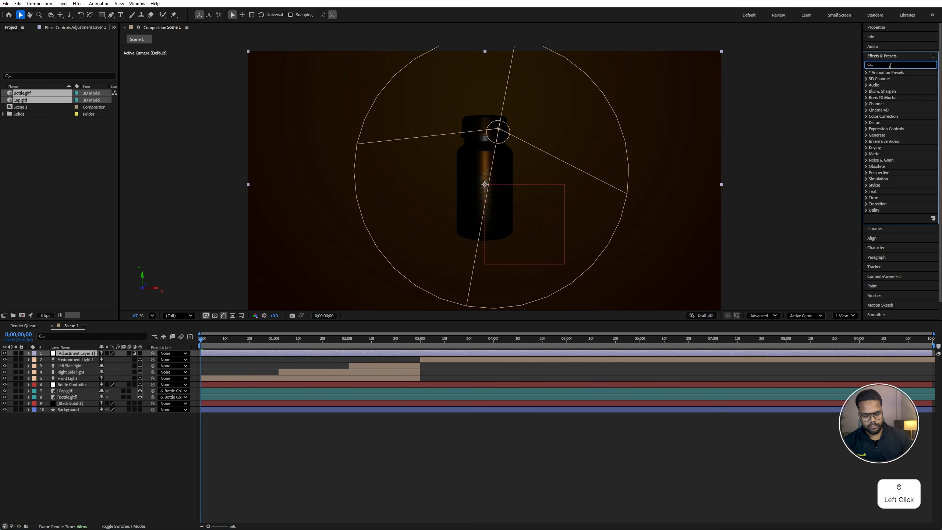
text(gaus)
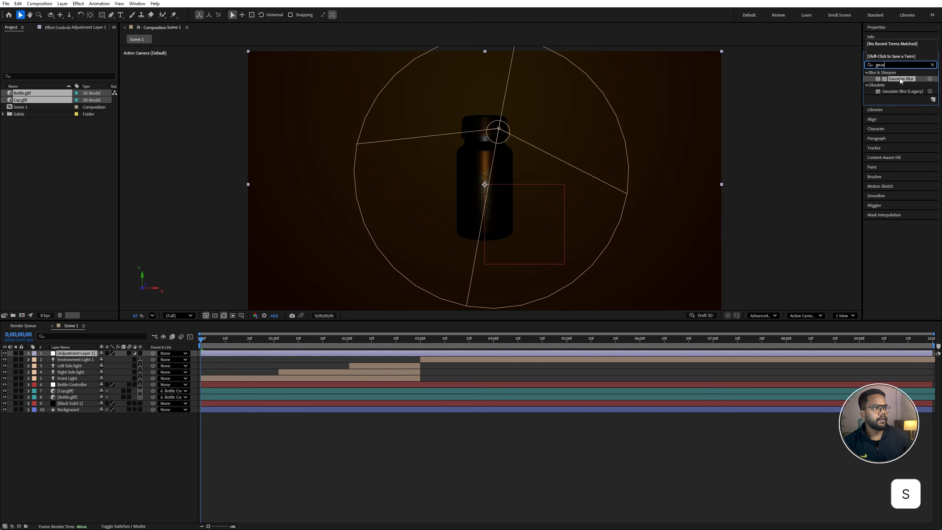
drag(900, 80, 74, 355)
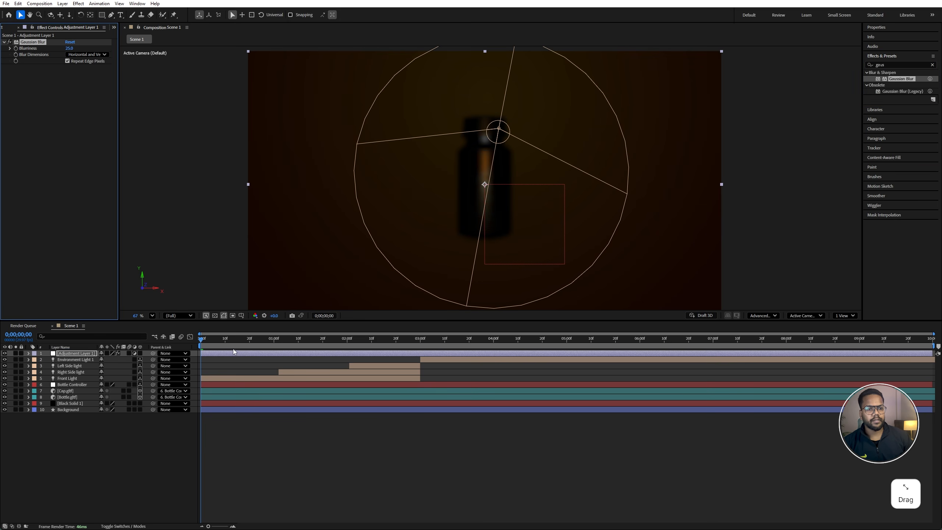
Step: Keyframe the adjustment layer's Blurriness at frame 10, clear the blur at frame 20, and preview the scene
click(226, 338)
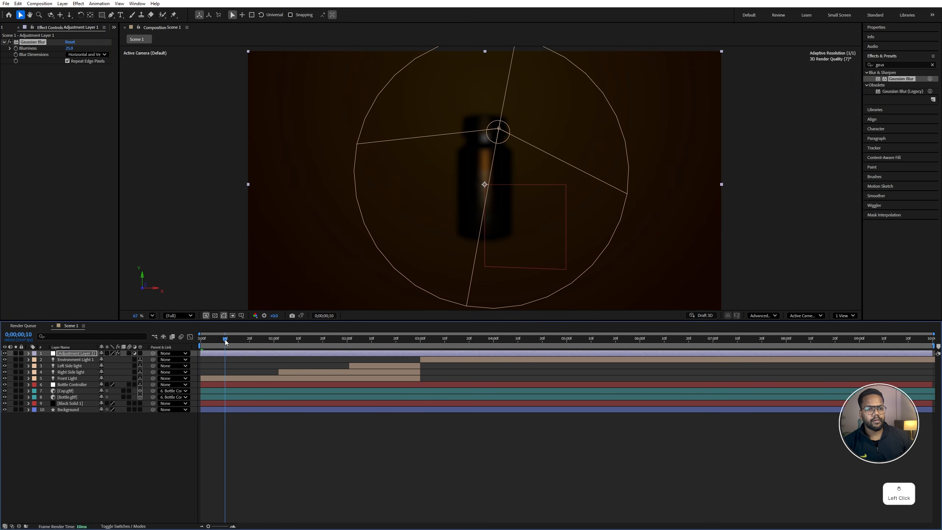
click(21, 52)
click(248, 340)
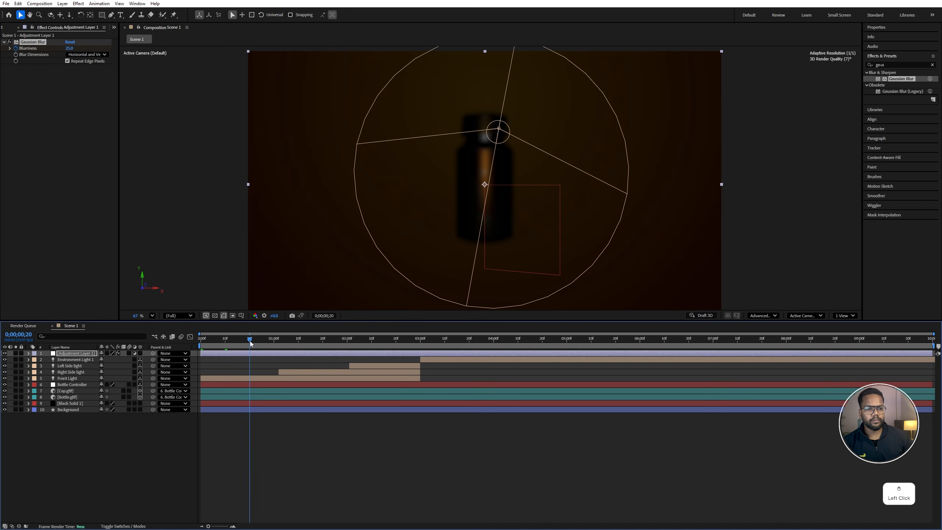
key(ctrl+z)
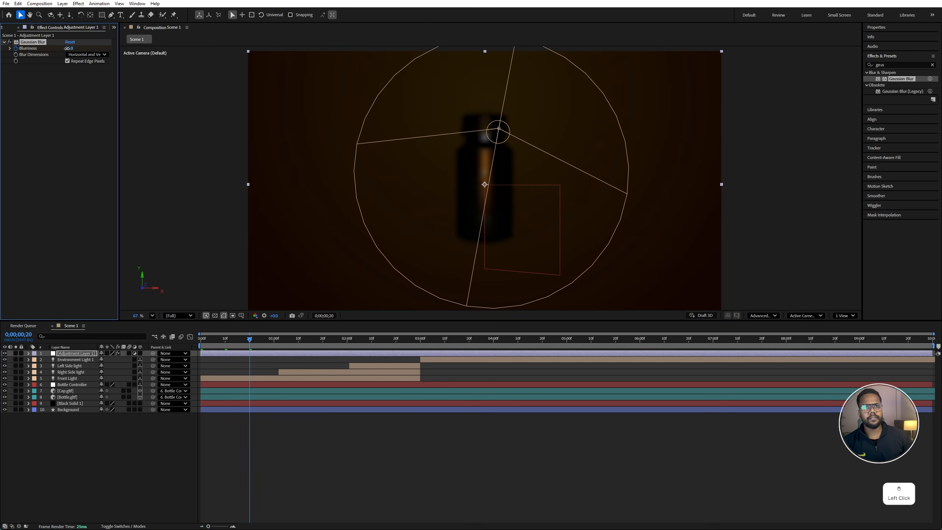
key(space)
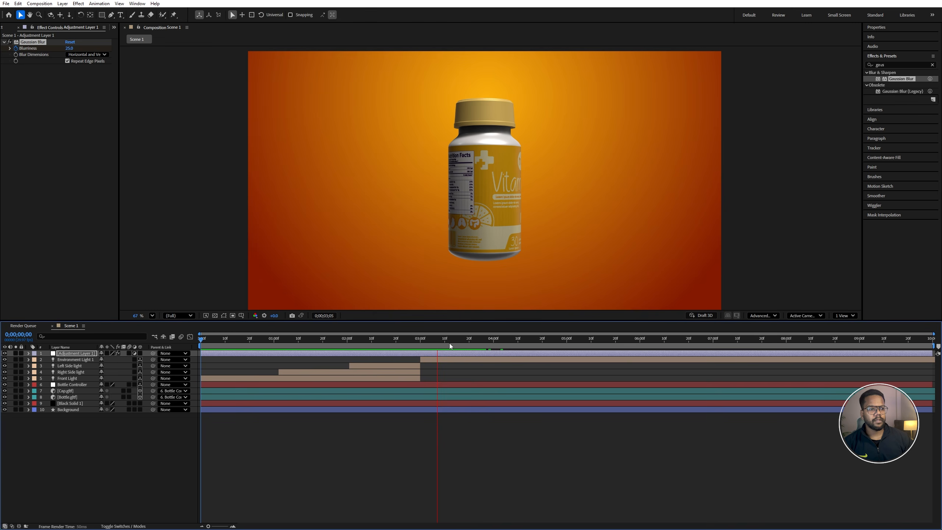
drag(465, 343, 186, 345)
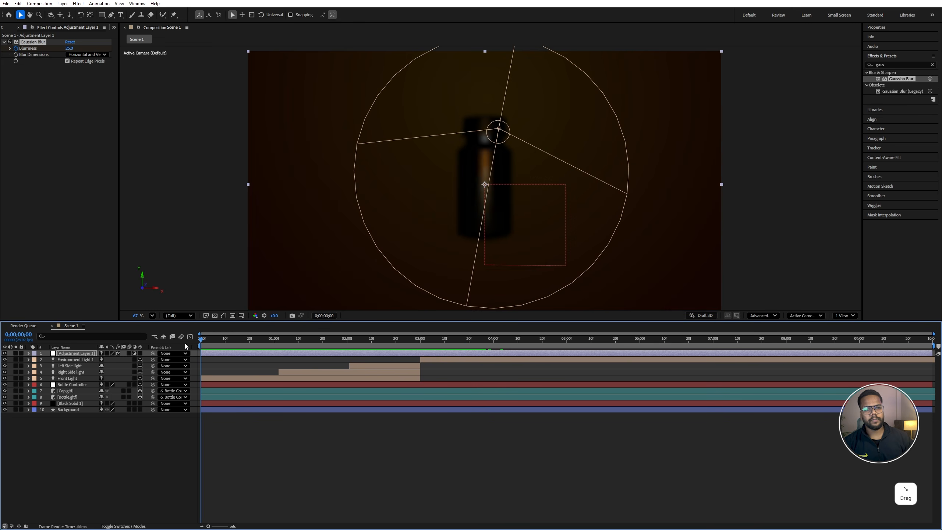
Step: Duplicate the Scene 1 composition as Scene 2 and open the copy
click(8, 28)
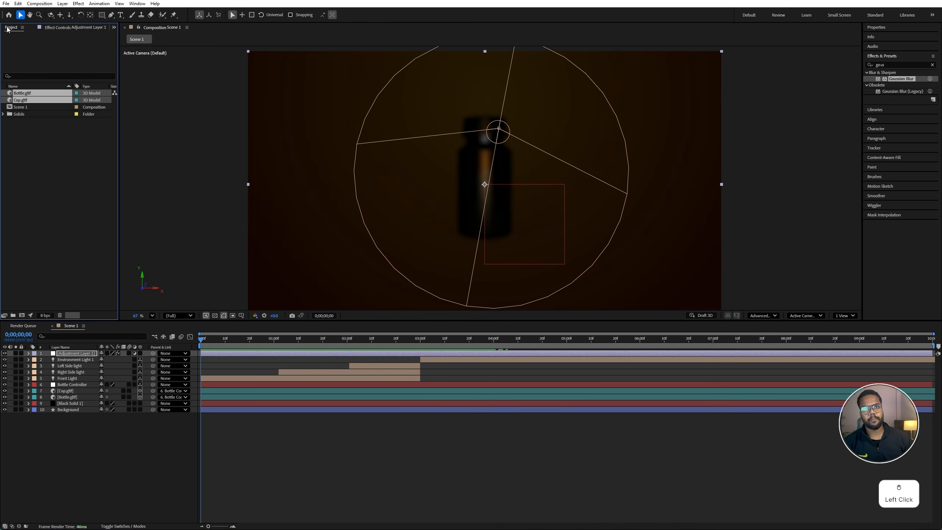
click(26, 107)
key(ctrl+d)
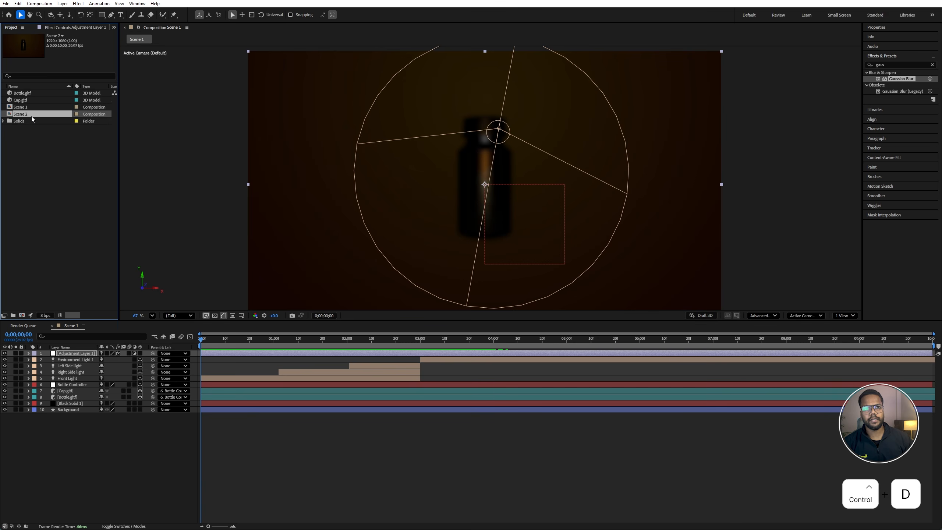
double_click(28, 116)
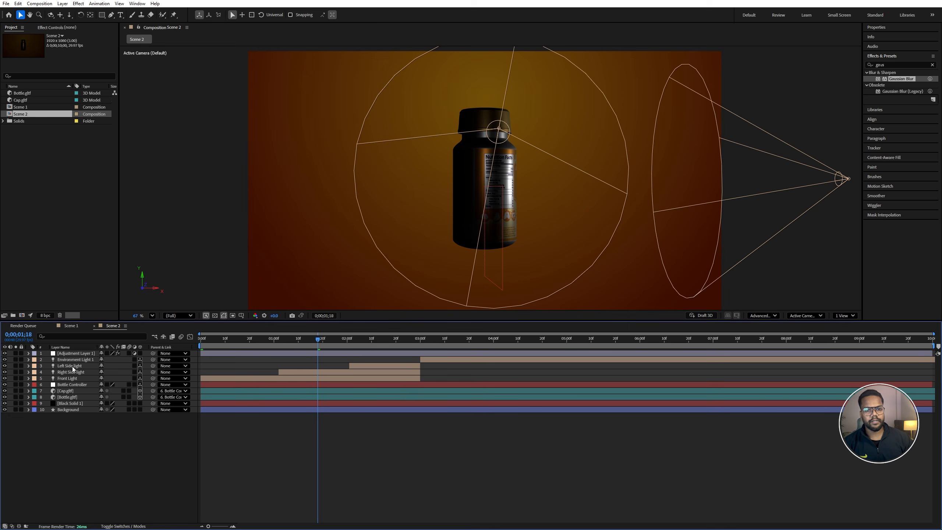
Step: Delete the left side, right side and front lights and the adjustment layer from Scene 2
click(76, 366)
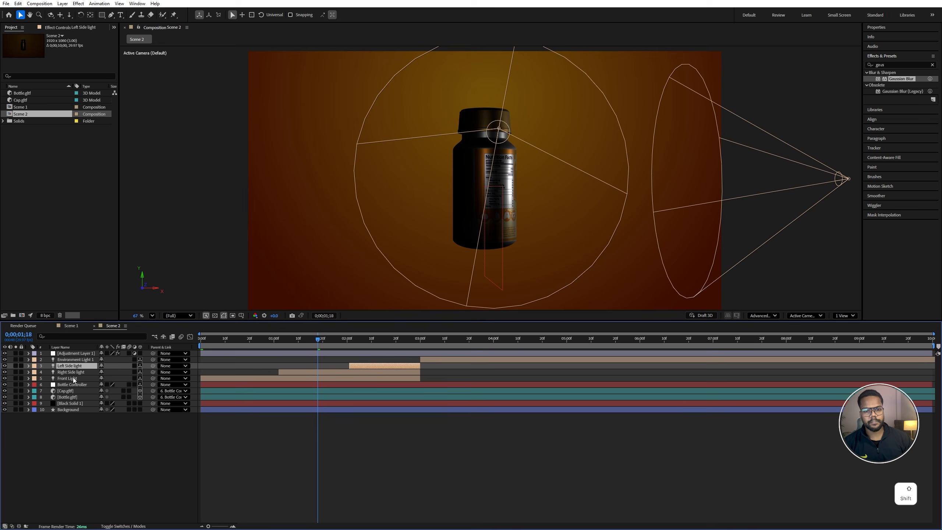
shift+click(74, 379)
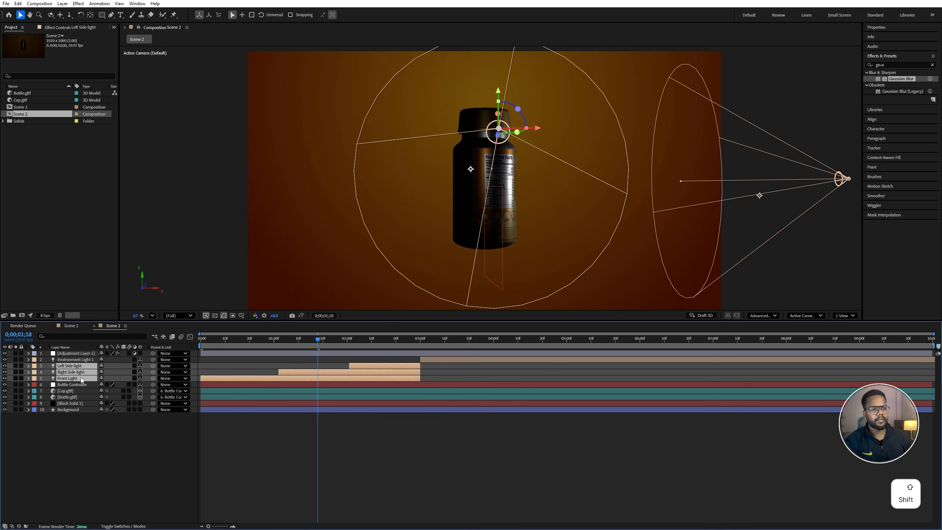
key(Delete)
click(84, 355)
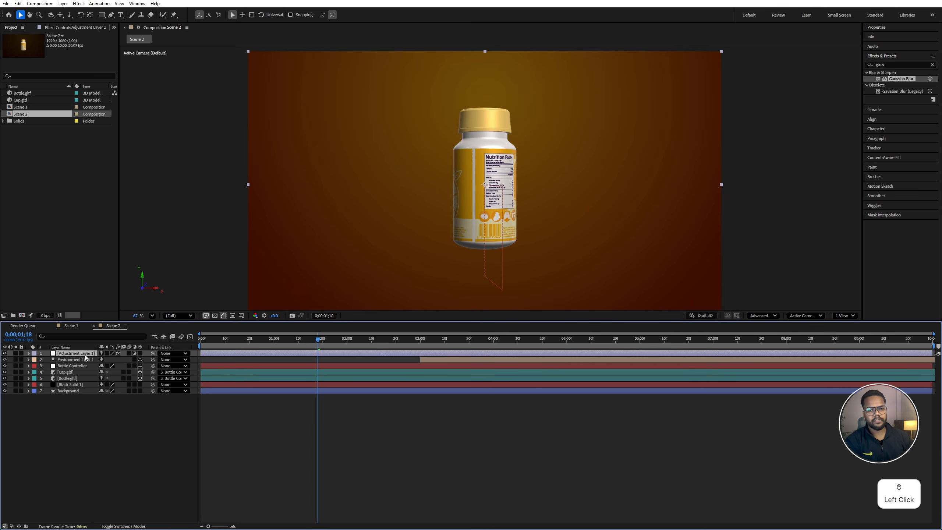
key(Delete)
Step: Make Environment Light 1 start at the beginning of Scene 2 and delete the black solid layer
click(428, 355)
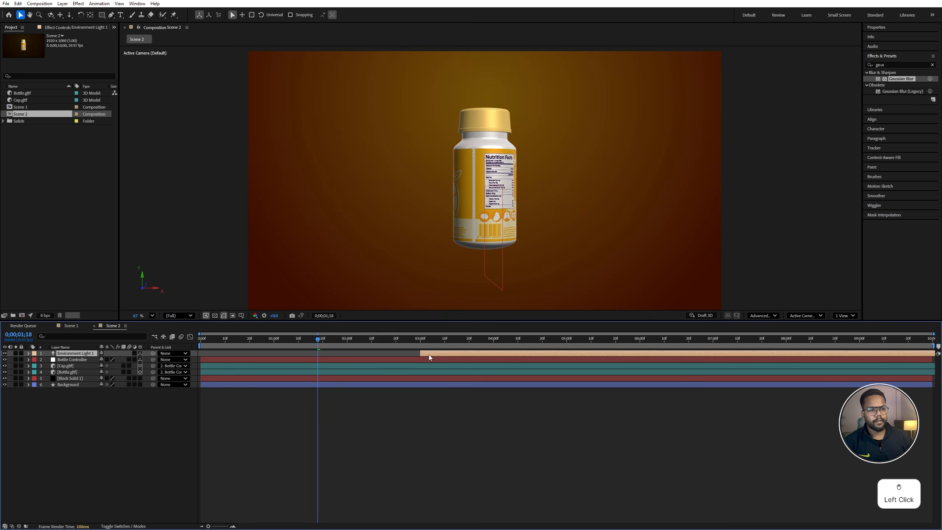
drag(430, 355, 208, 355)
click(76, 383)
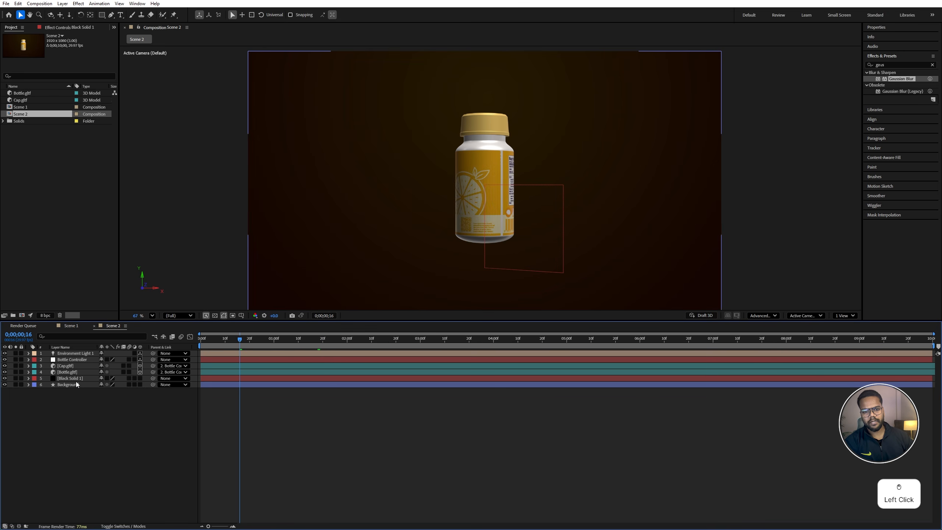
click(76, 378)
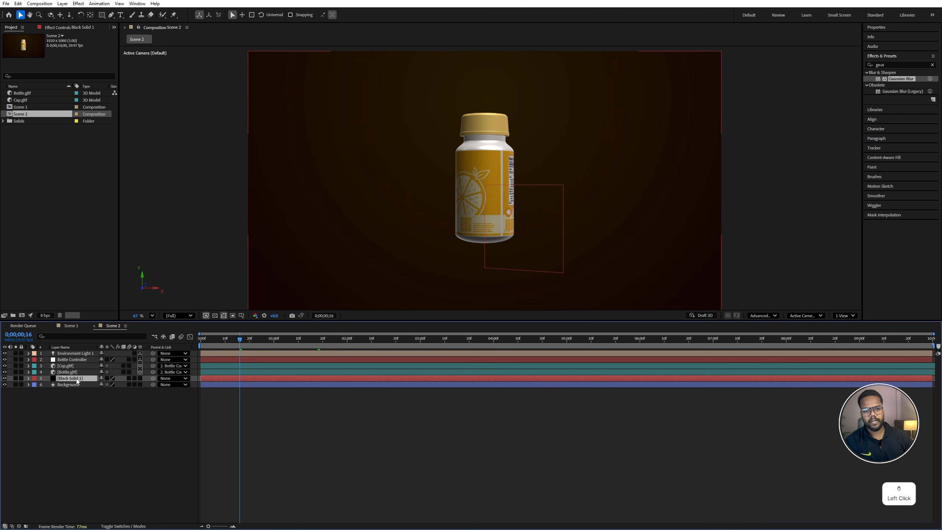
key(Delete)
Step: Remove the Bottle Controller's position keyframes and set its Z position to -1005.4
click(73, 361)
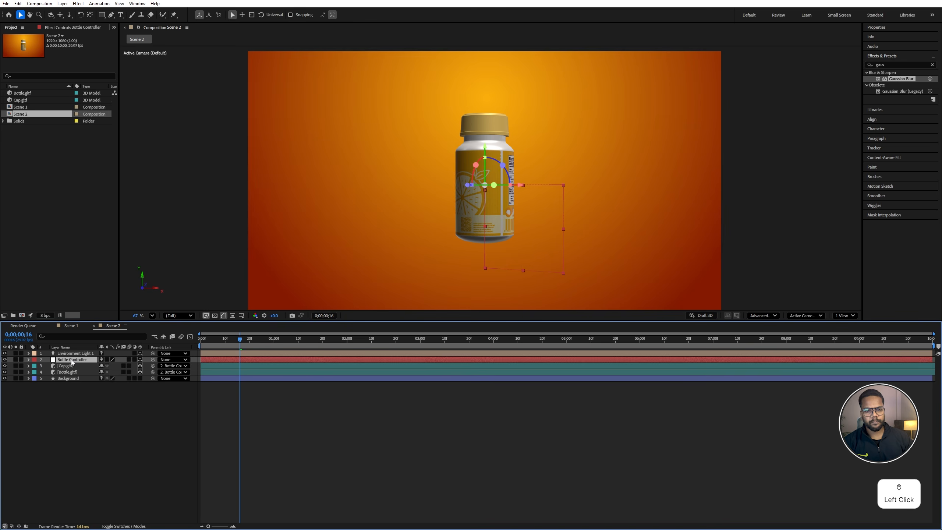
drag(264, 339, 376, 339)
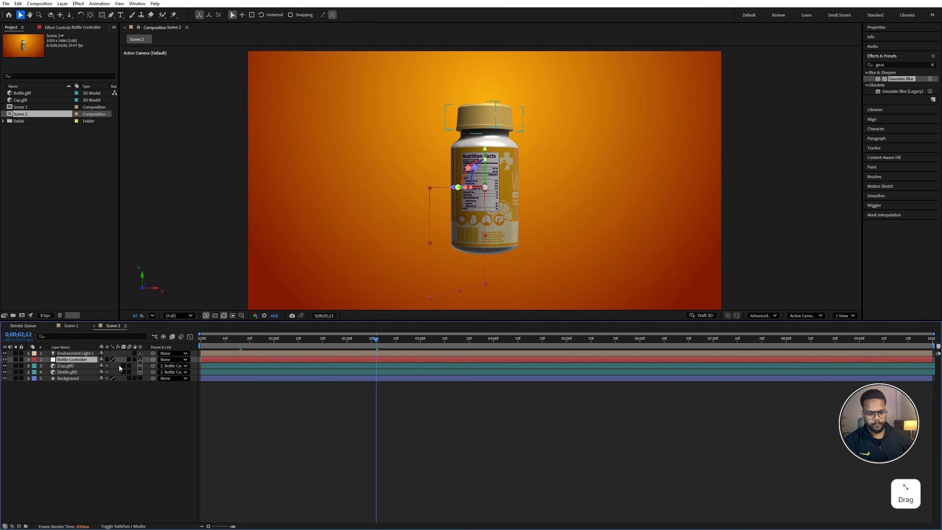
key(u)
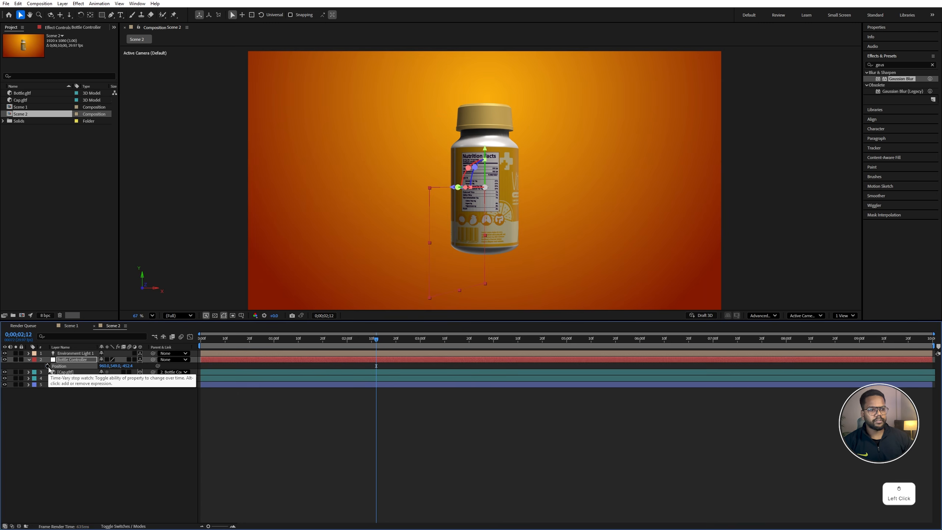
click(48, 366)
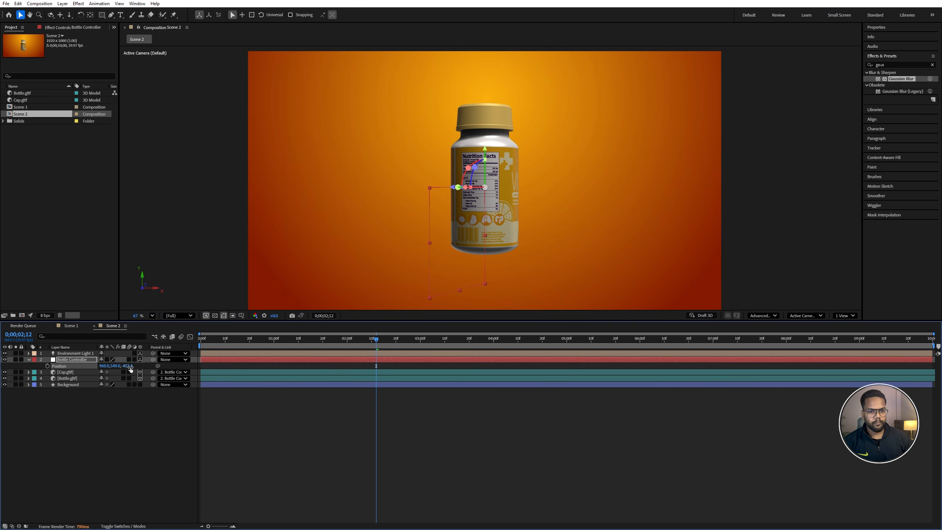
drag(127, 366, 92, 365)
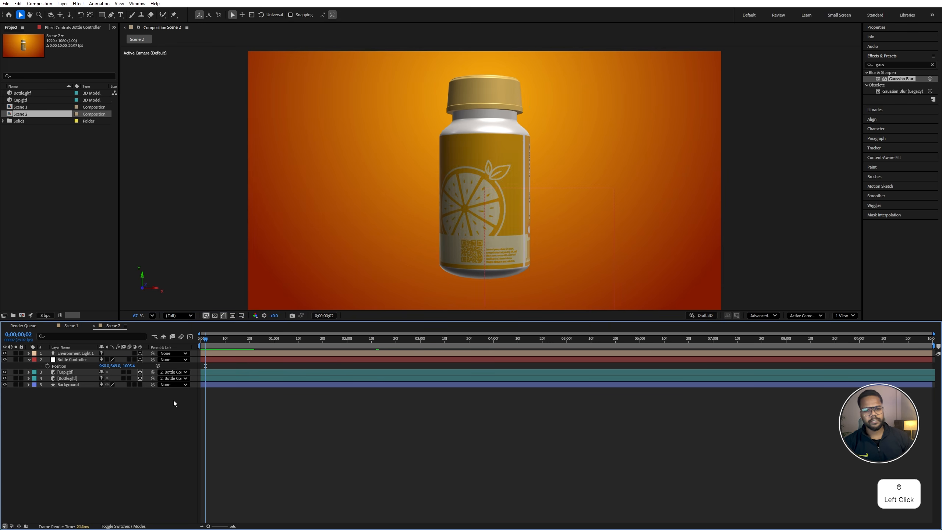
Step: Add a new null object to Scene 2 and rename it Rotation Null
right_click(102, 399)
click(148, 403)
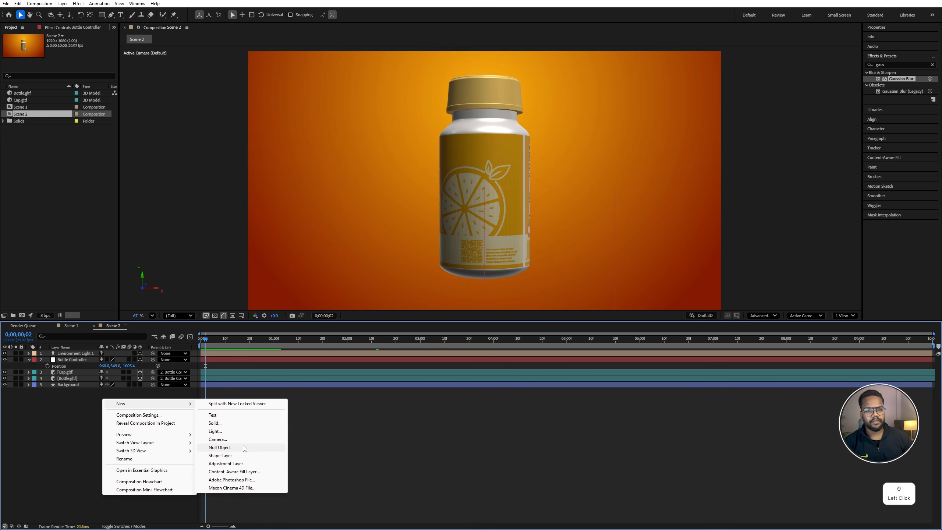
click(245, 448)
right_click(85, 354)
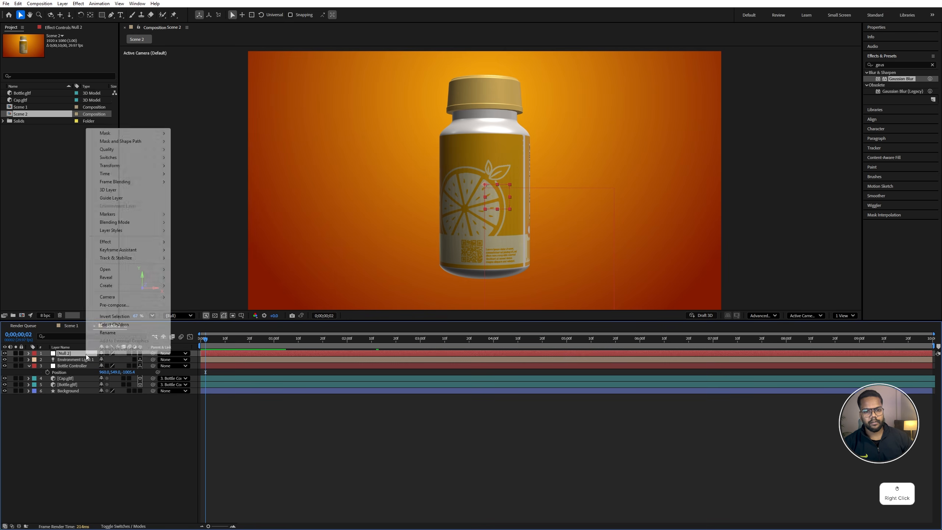
click(110, 333)
text(Rotation Nul)
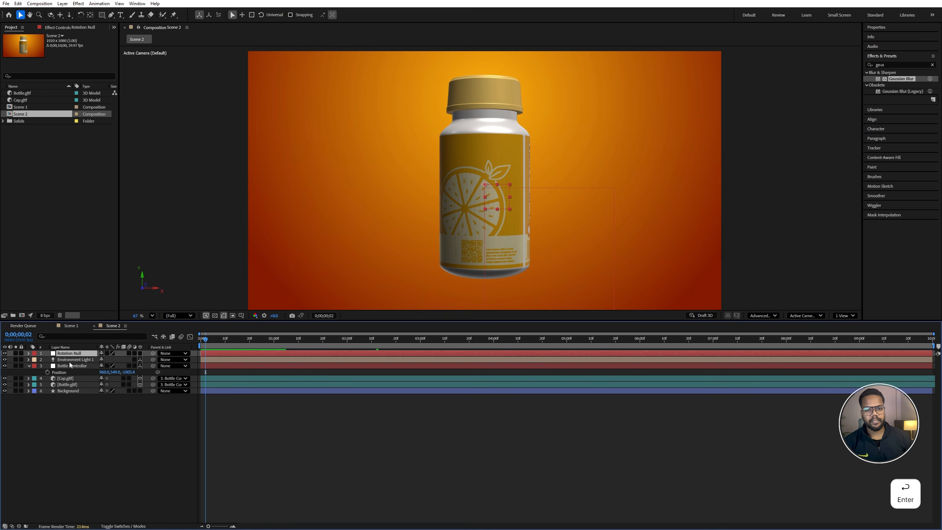
Step: Parent the Bottle Controller to the Rotation Null and make the null a 3D layer
click(70, 366)
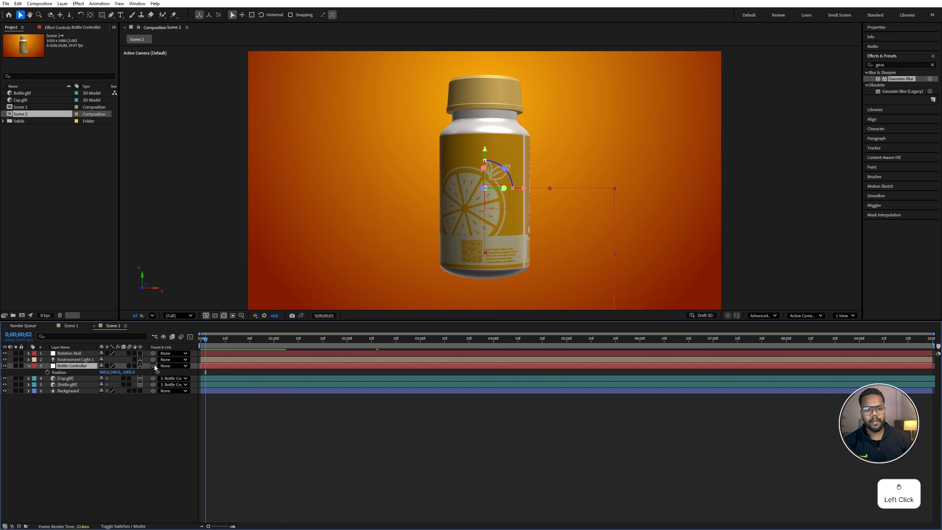
drag(152, 365, 81, 352)
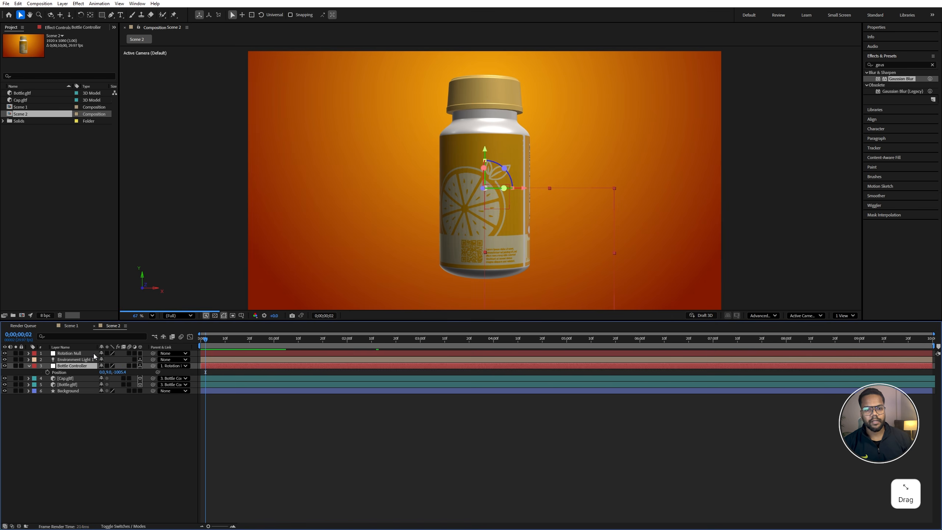
click(74, 354)
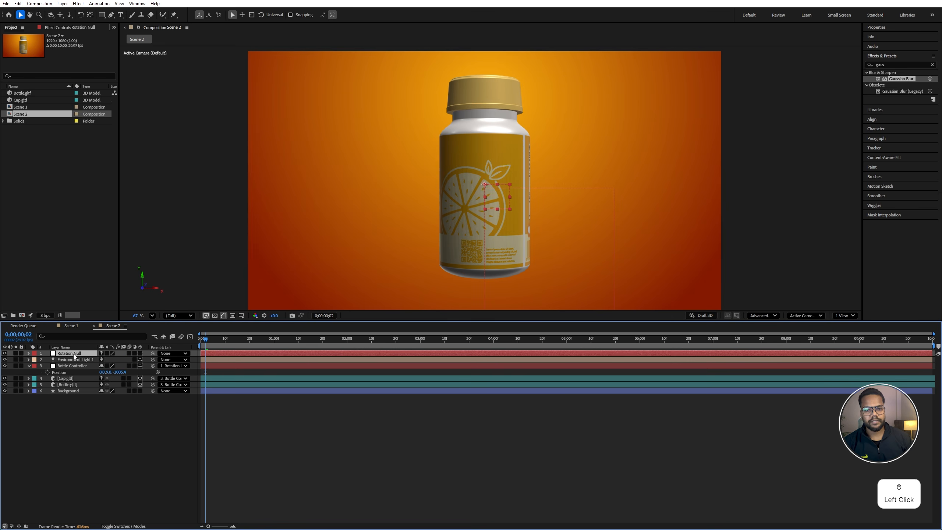
click(139, 353)
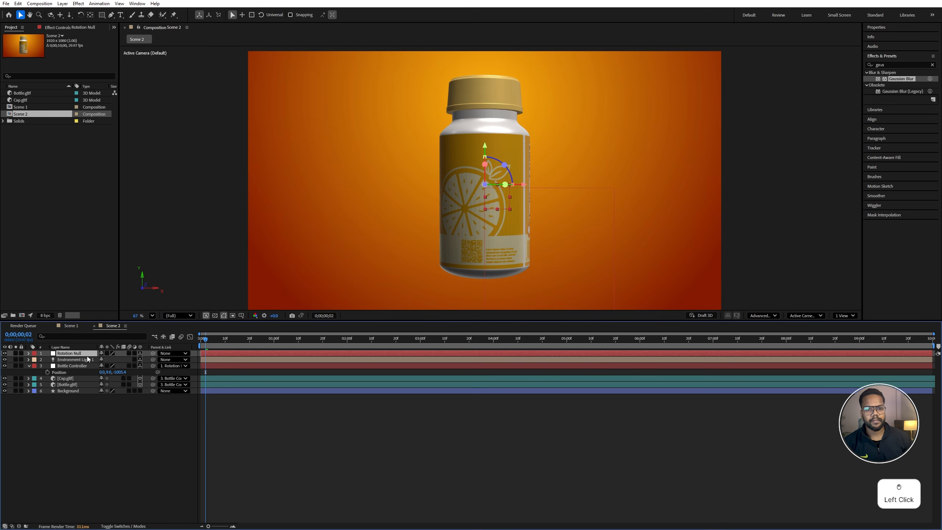
Step: Move the Rotation Null below Environment Light 1 and give it a yellow label
drag(87, 356, 85, 363)
click(34, 359)
click(45, 398)
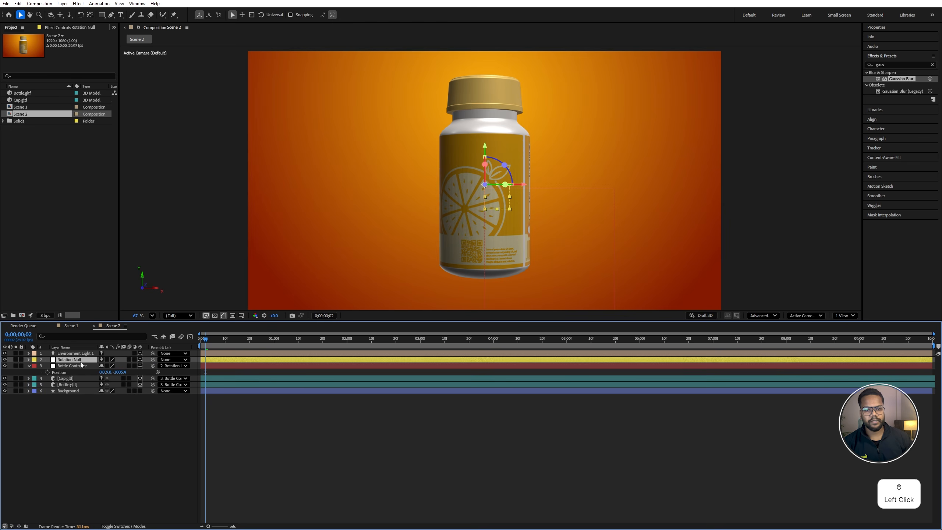
Step: Tilt the bottle by setting the Rotation Null's Z Rotation to -42°
key(Home)
key(r)
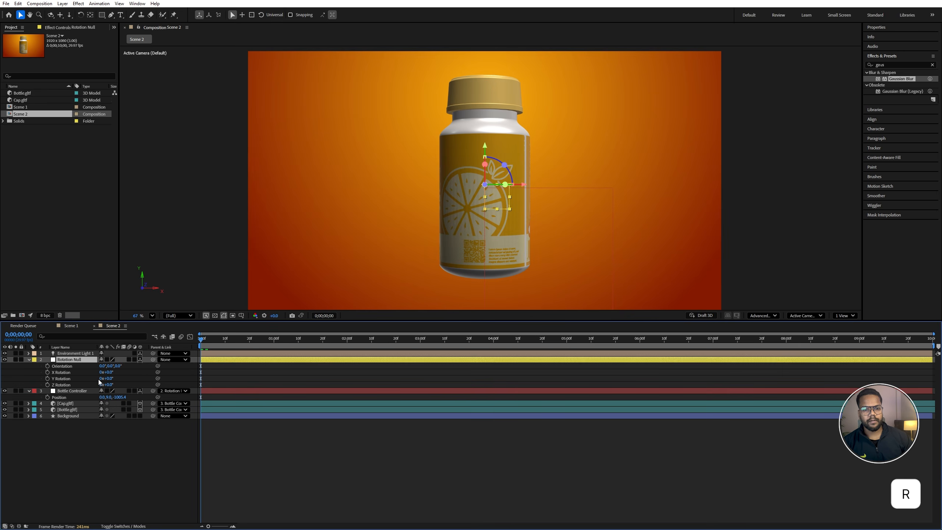
drag(107, 387, 25, 397)
Step: Keyframe the Bottle Controller's Z position from -1770.4 at the start to -1382.4 at 2 seconds
click(82, 391)
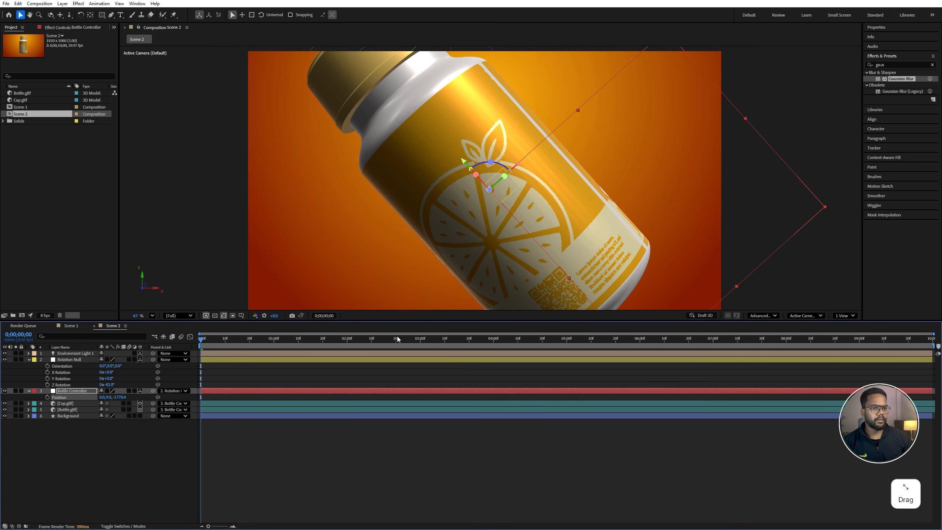
key(space)
shift+click(49, 404)
click(48, 398)
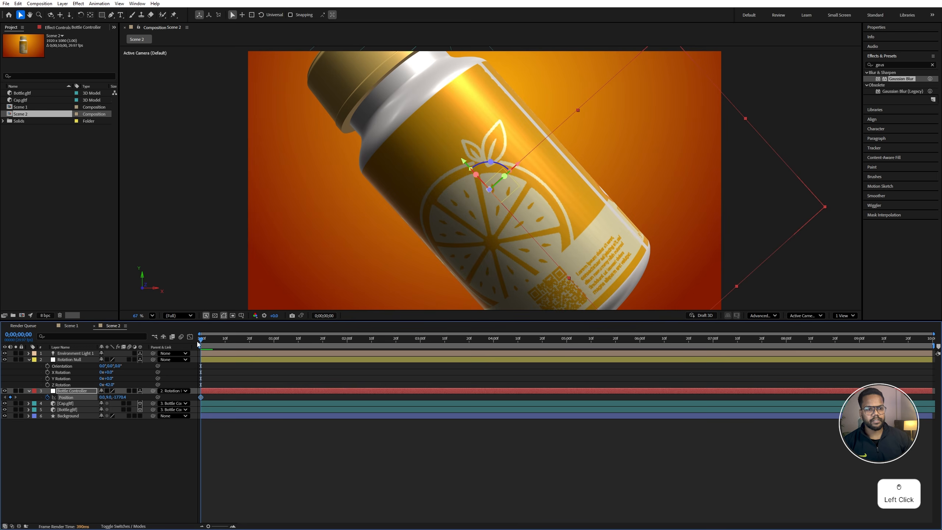
drag(224, 344, 347, 337)
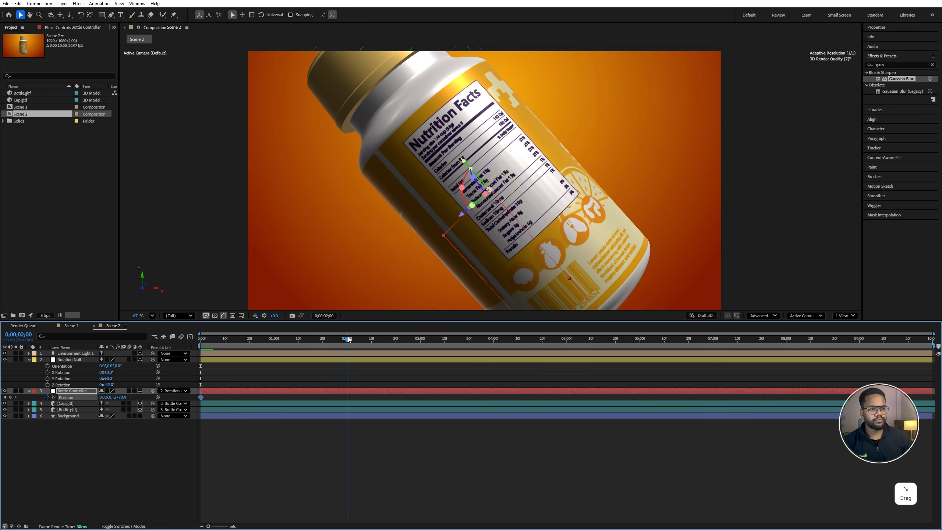
drag(119, 397, 264, 398)
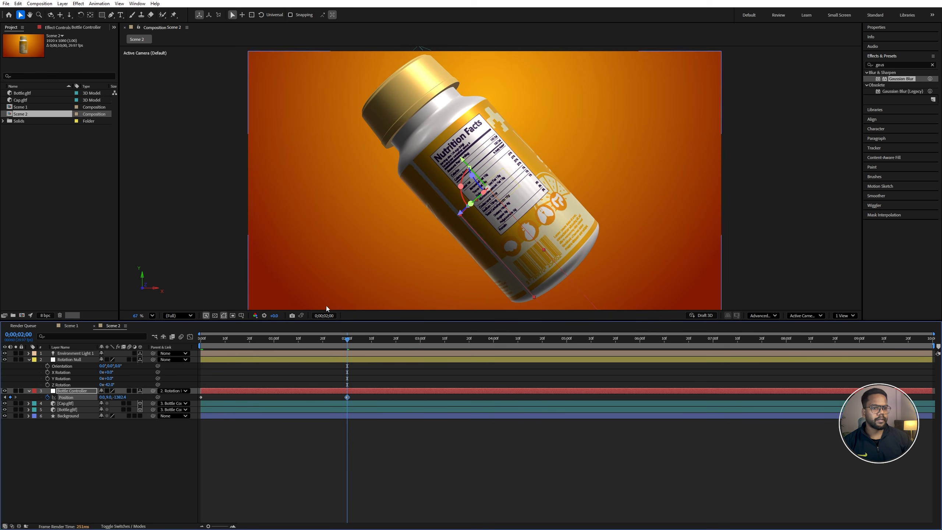
click(206, 343)
drag(207, 343, 179, 343)
Step: Try a different rotation for Environment Light 1 and undo the change
click(64, 354)
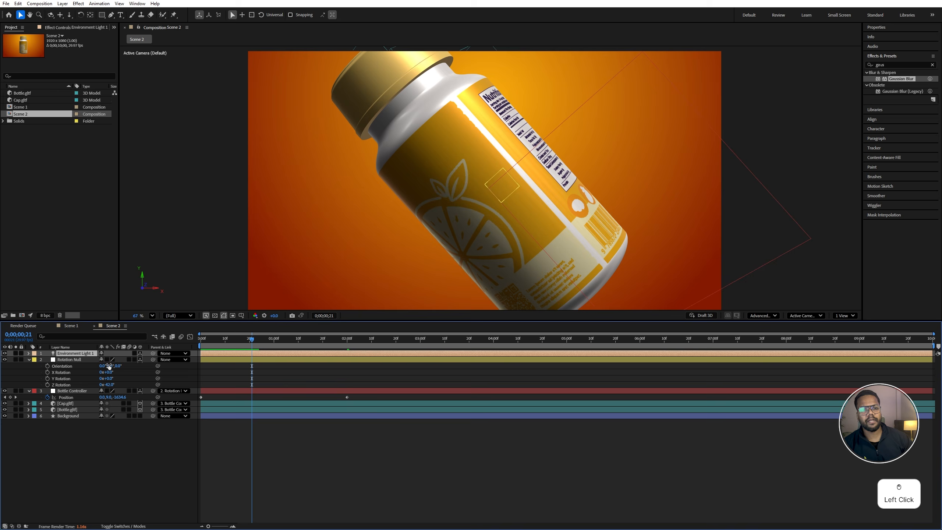
key(r)
drag(110, 361, 115, 361)
key(ctrl+z)
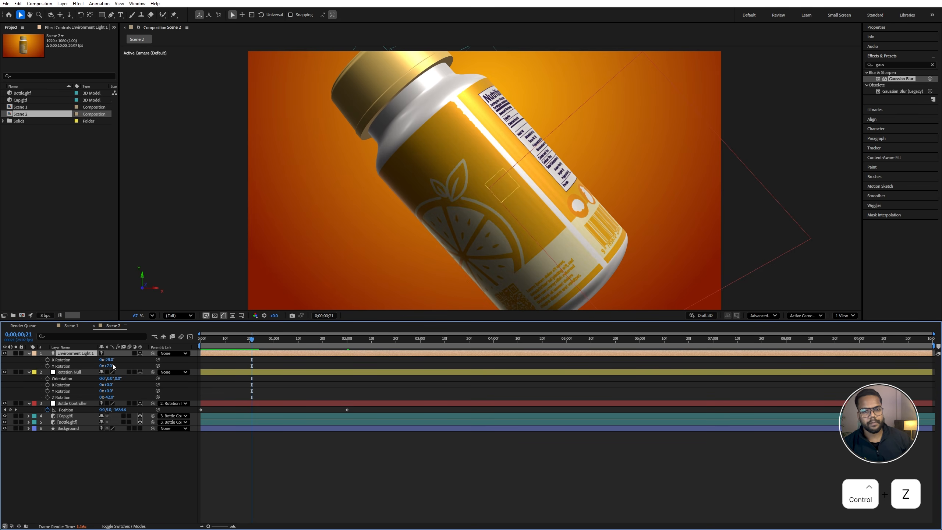
Step: Play the Scene 2 animation from the start to check the tilted bottle's pull-back
key(space)
key(space)
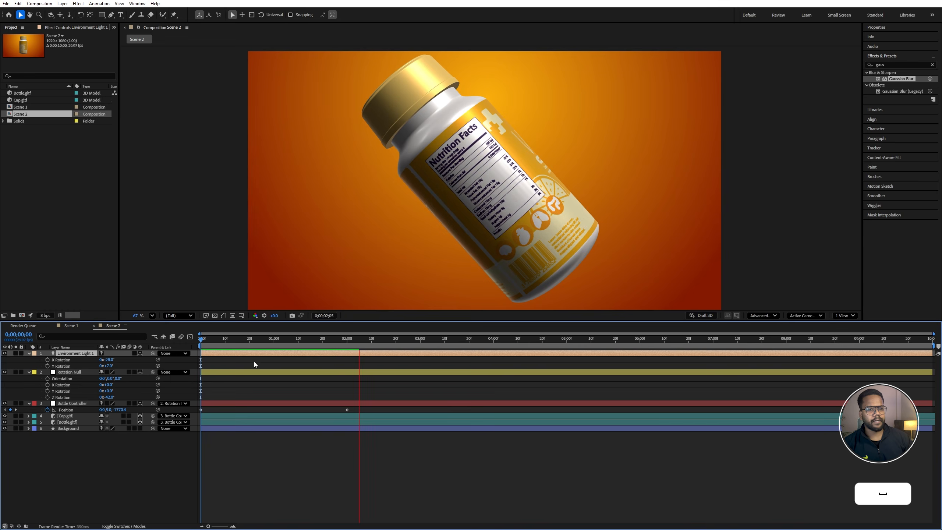
Step: Try a different Y Rotation on the Bottle.gltf layer at about 2 seconds in Scene 2
drag(252, 339, 349, 339)
key(space)
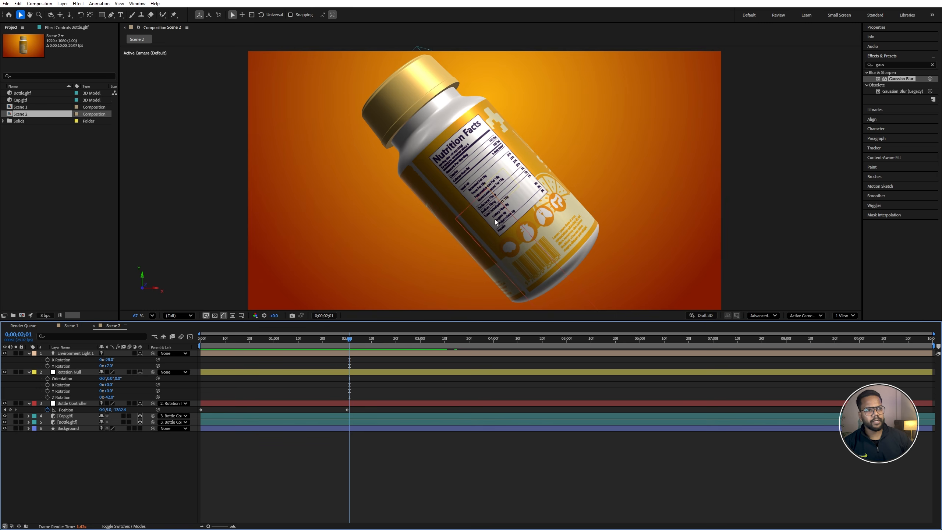
click(69, 422)
key(r)
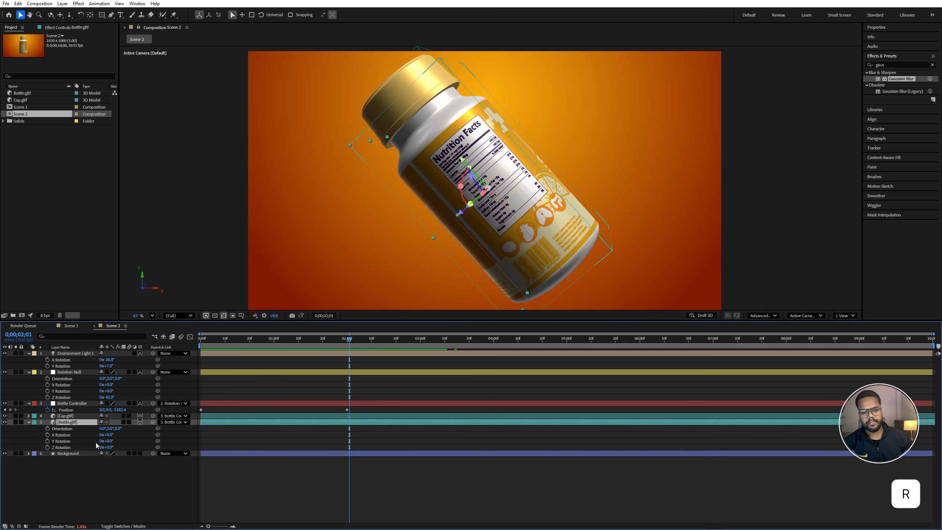
drag(106, 442, 129, 461)
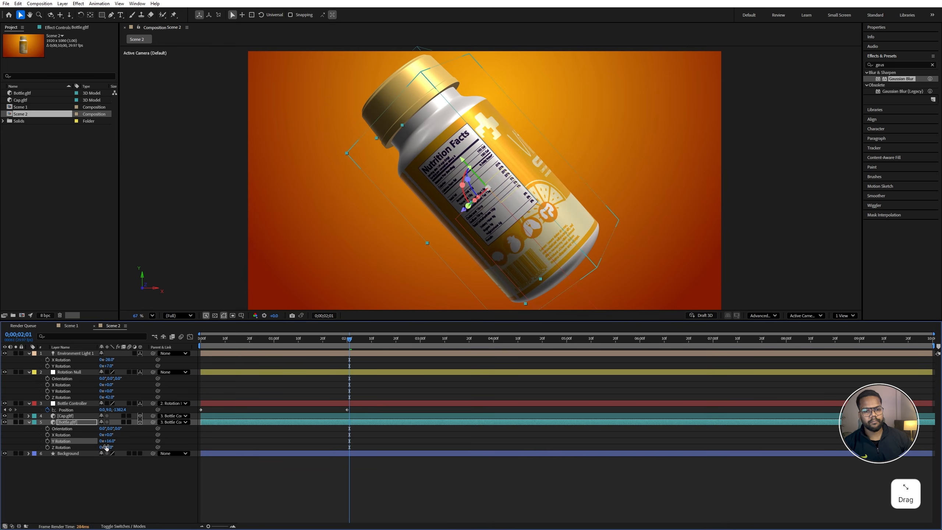
key(ctrl+z)
Step: Collapse the open layer properties, duplicate the Scene 2 composition as Scene 3 and open the copy
click(29, 422)
click(29, 372)
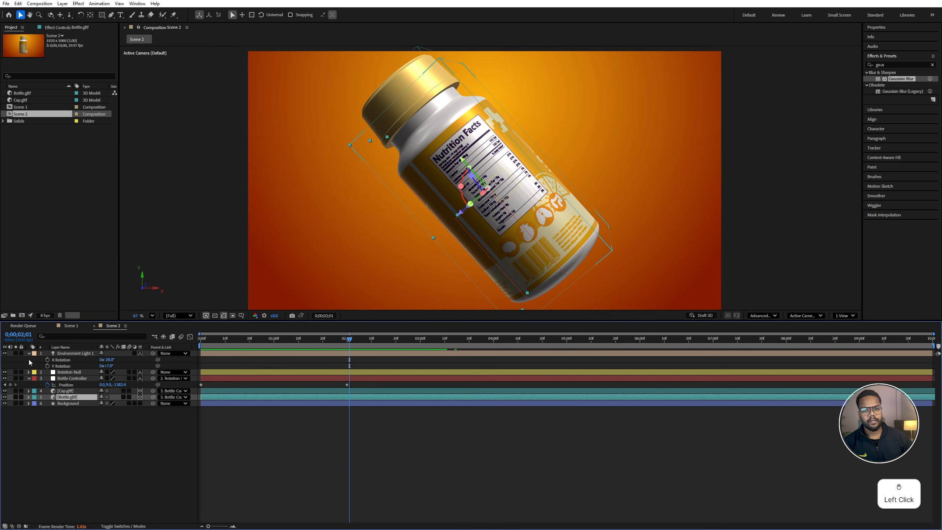
click(29, 353)
click(30, 116)
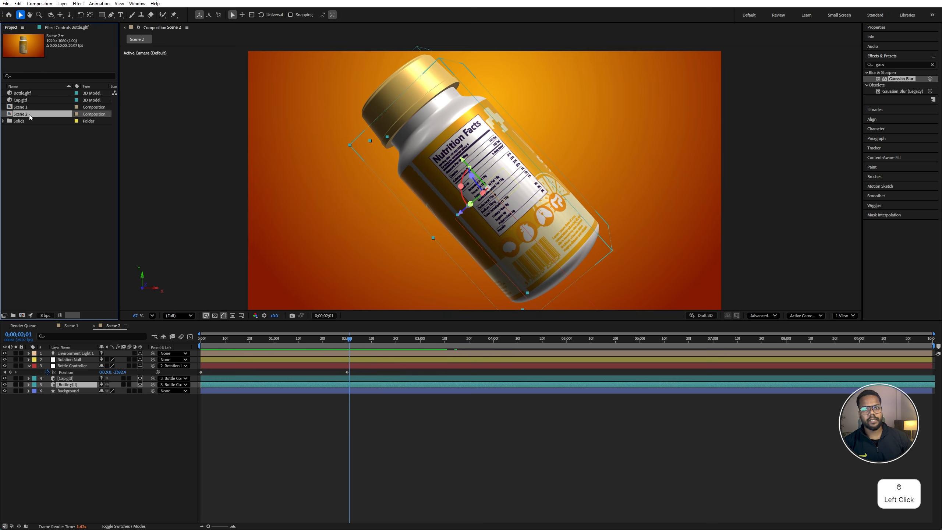
key(ctrl+d)
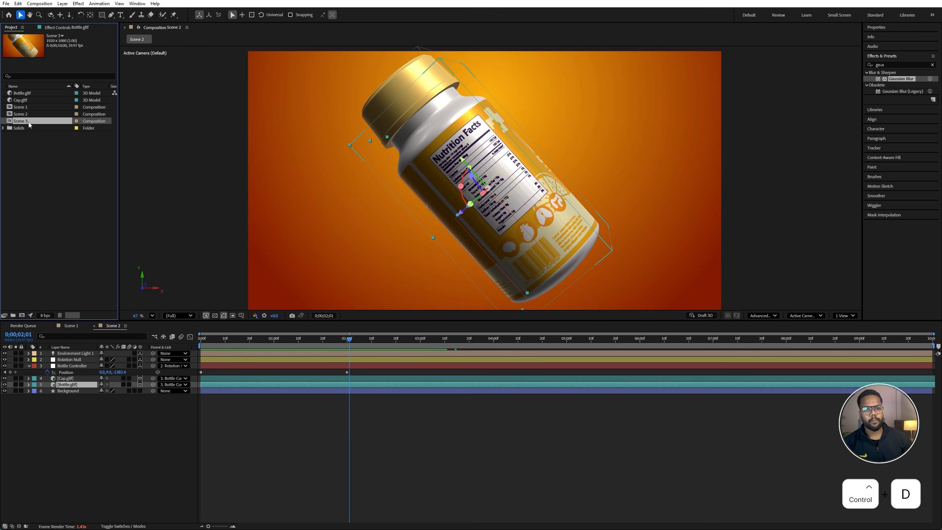
double_click(29, 121)
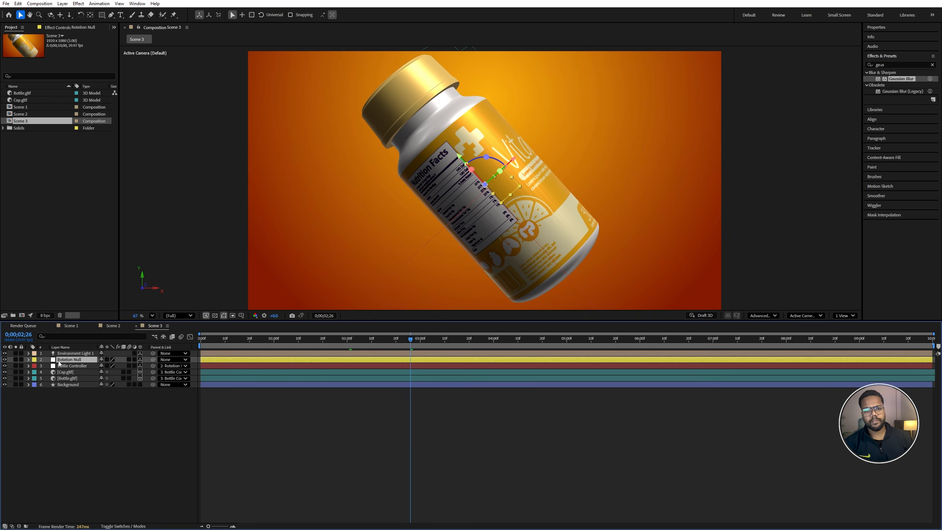
Step: Straighten the bottle in Scene 3 by setting the Rotation Null's Z Rotation to 0°
key(r)
drag(102, 385, 110, 386)
key(ctrl+z)
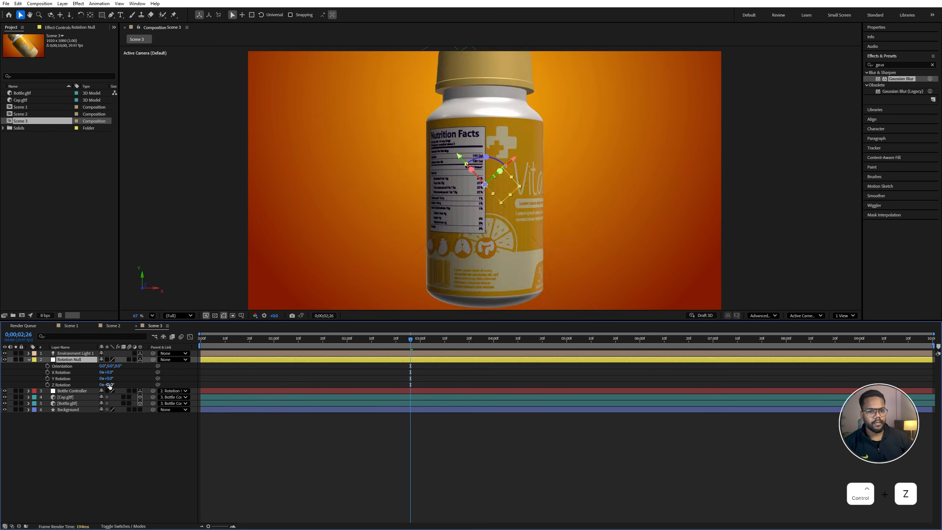
click(106, 385)
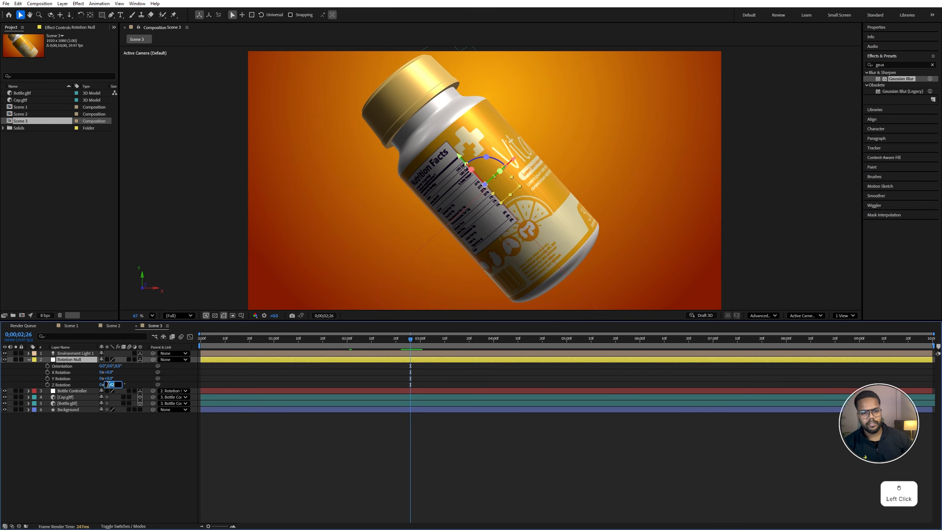
text(0)
key(Return)
Step: Remove the Bottle Controller's position keyframes and push the bottle back to a Z position of -811.4
click(75, 391)
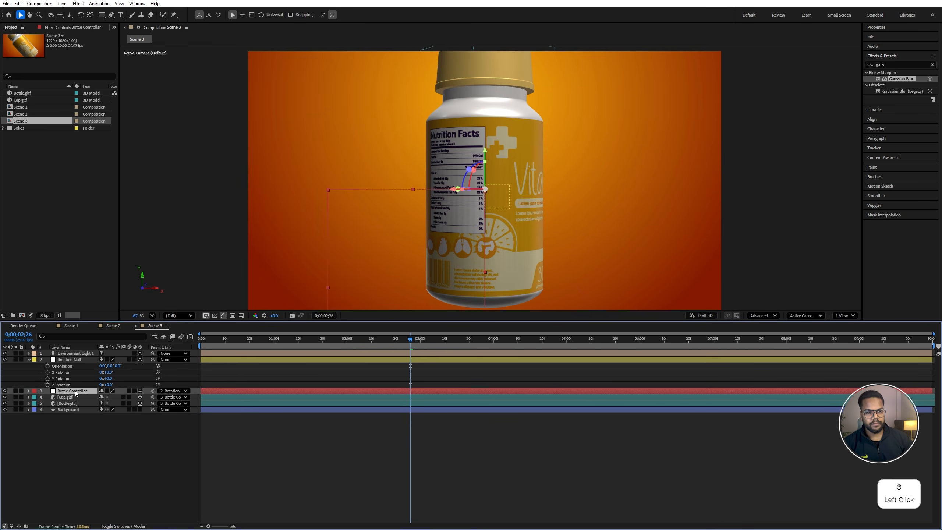
key(u)
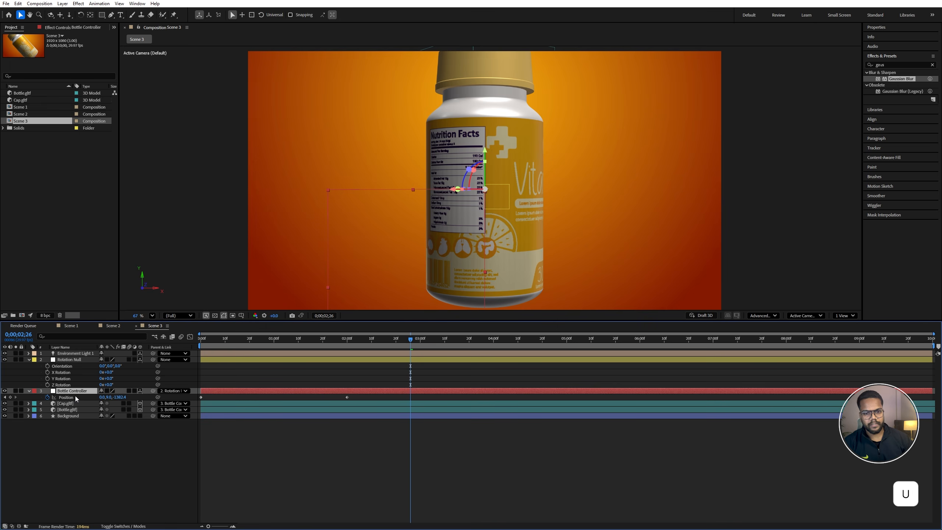
drag(354, 347, 347, 347)
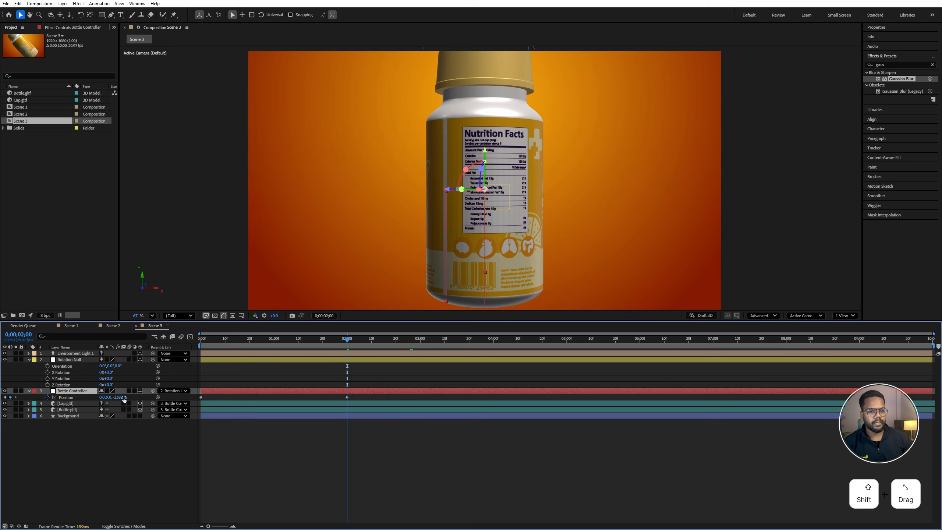
drag(124, 398, 283, 404)
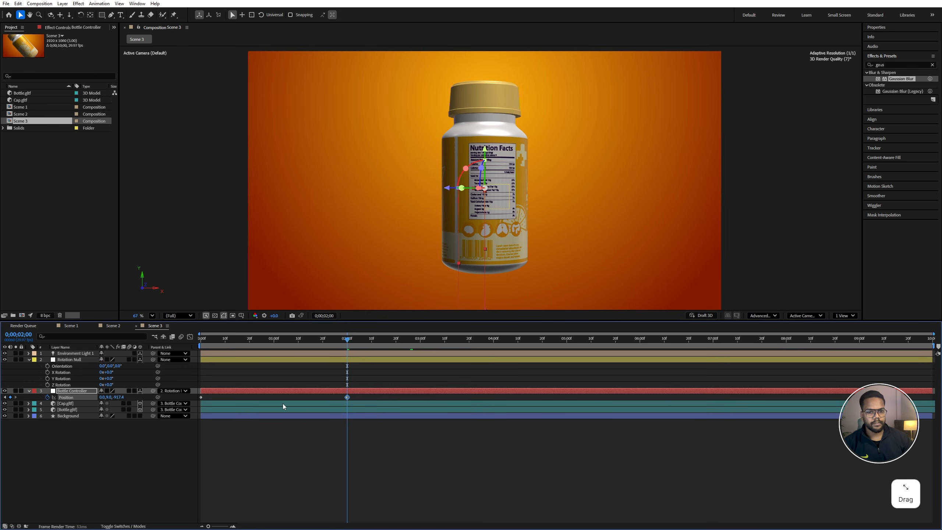
click(48, 397)
drag(135, 396, 154, 397)
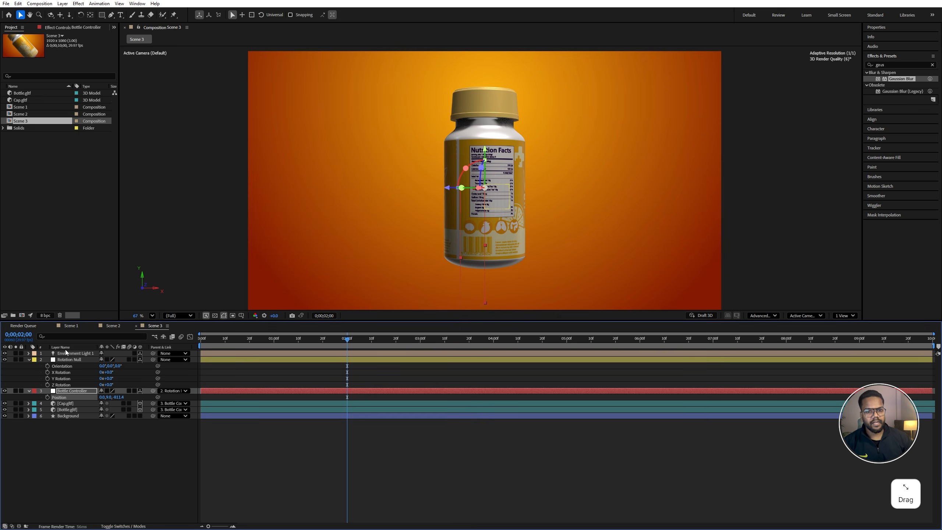
Step: Delete the Rotation Null layer from Scene 3 and collapse the Bottle Controller's properties
click(77, 360)
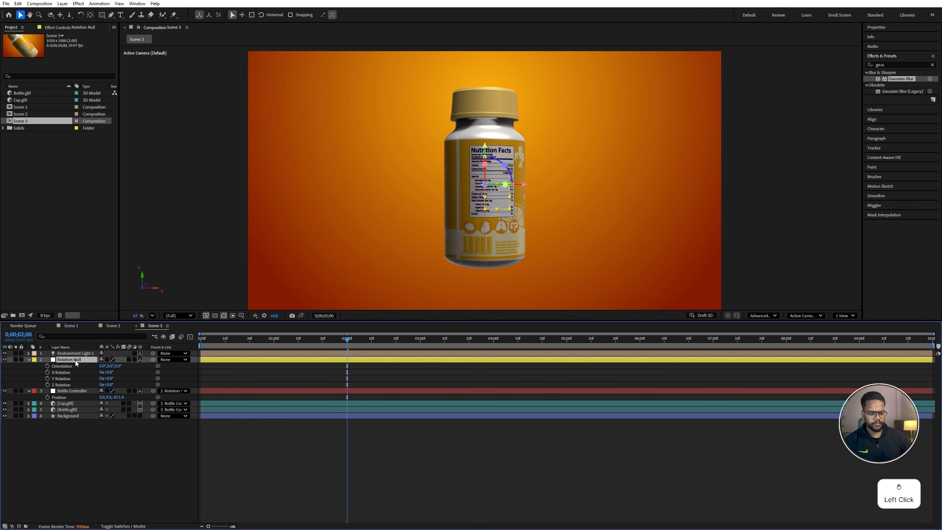
key(Delete)
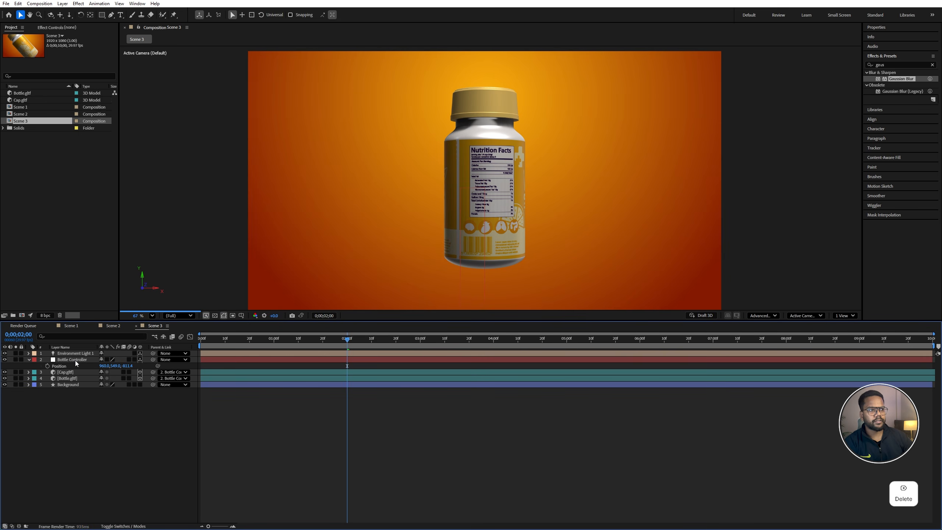
click(30, 360)
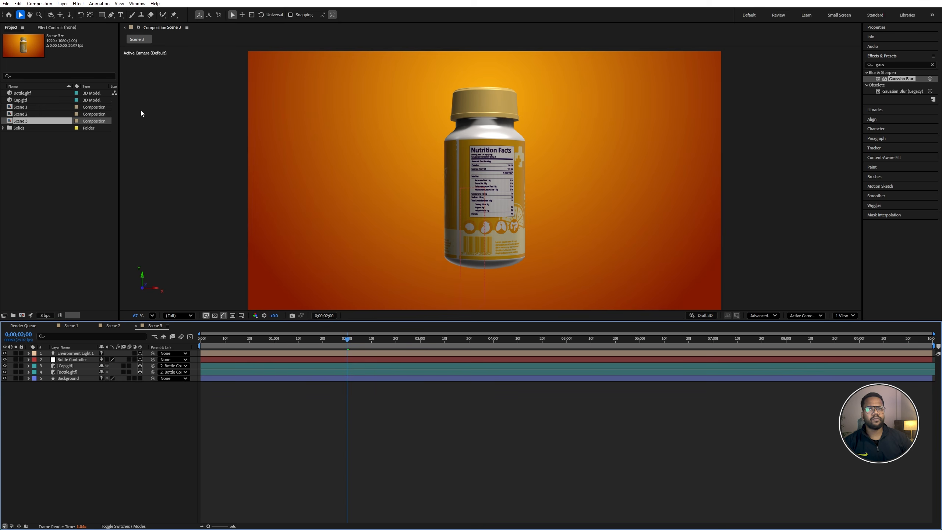
Step: Draw a wide rectangle shape across the middle of the frame, spanning nearly its full width
click(102, 14)
key(ctrl+z)
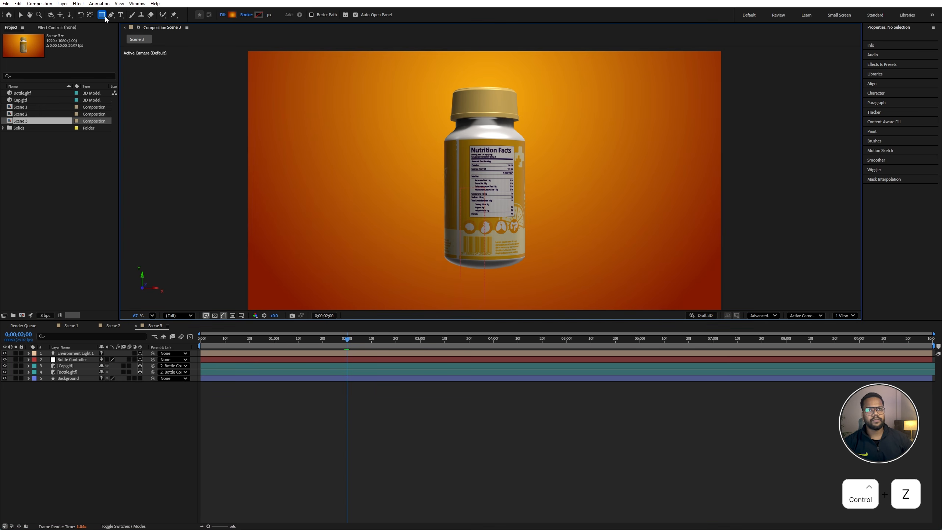
drag(255, 124, 711, 232)
Step: Change the rectangle's fill from a radial gradient to solid white (FFFFFF)
click(225, 15)
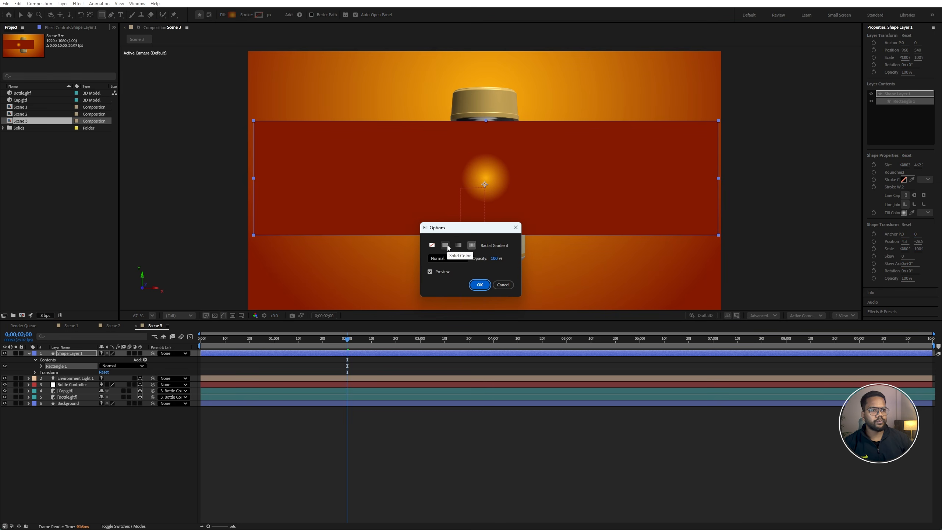
click(446, 246)
click(479, 285)
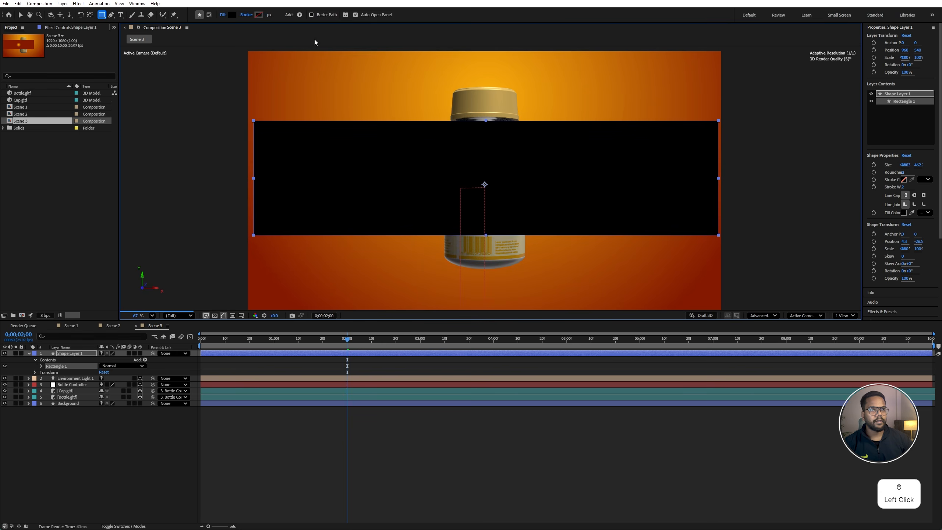
click(233, 15)
drag(421, 252, 399, 214)
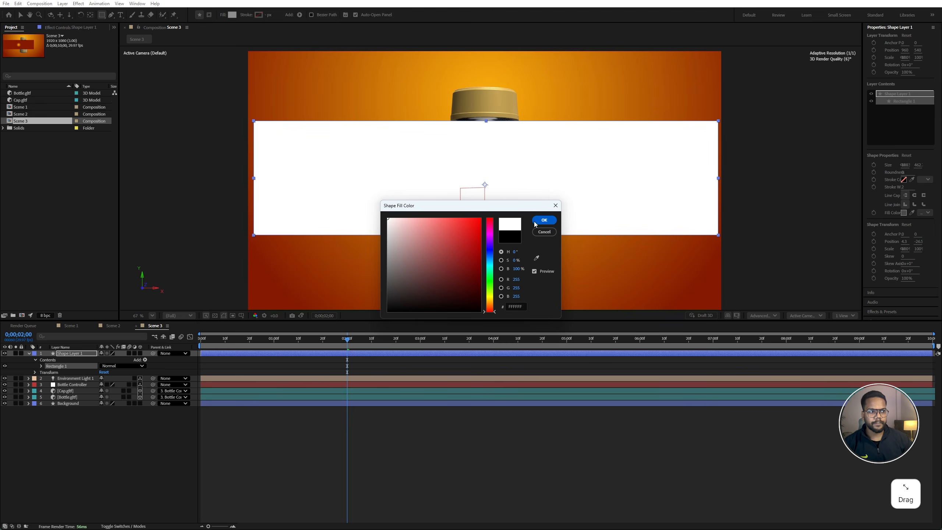
click(537, 221)
Step: Make the rectangle's shape layer 3D and rename it Podium
click(140, 353)
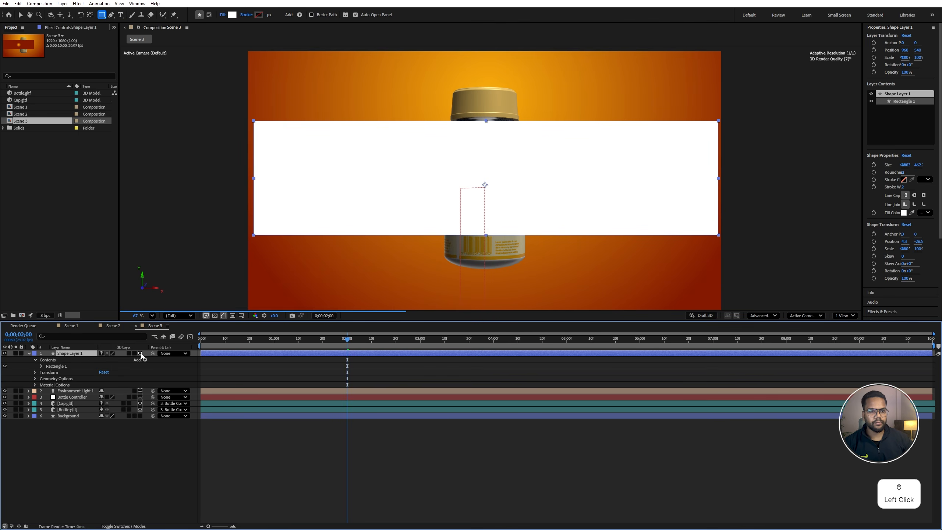
right_click(78, 356)
click(99, 334)
key(Caps_Lock)
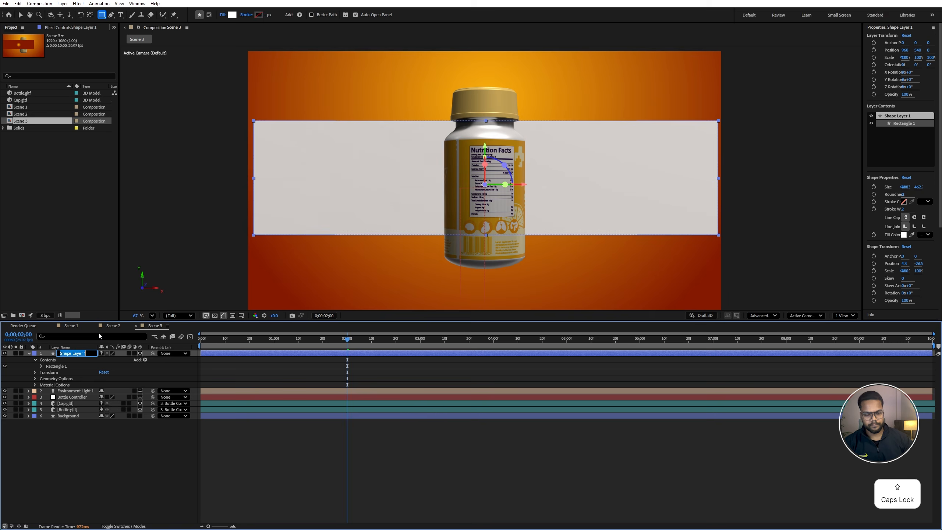
text(Podium)
key(Return)
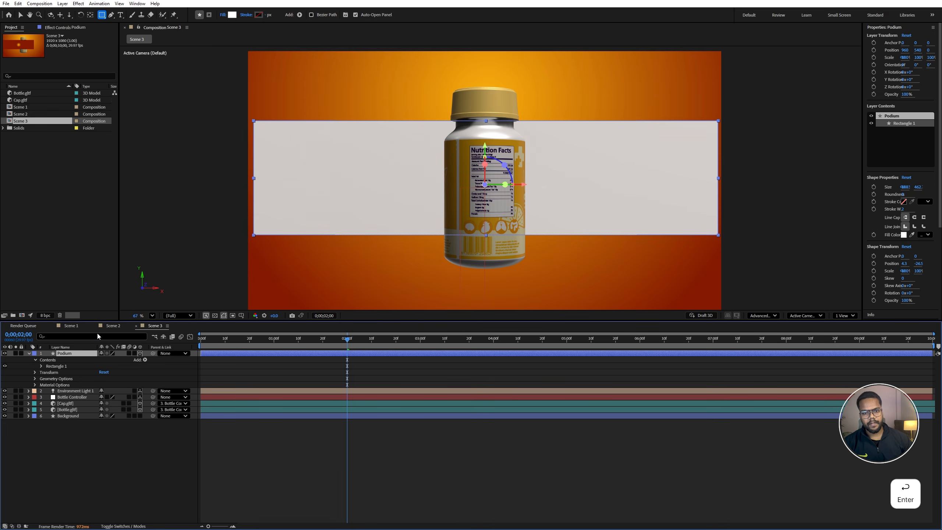
Step: Give the Podium layer a Convex bevel style with a bevel depth of 5
click(35, 378)
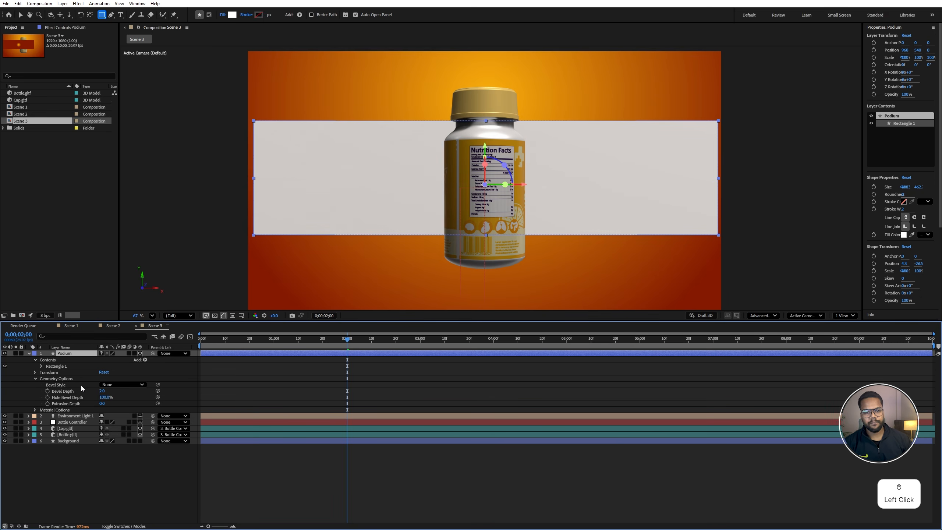
click(122, 385)
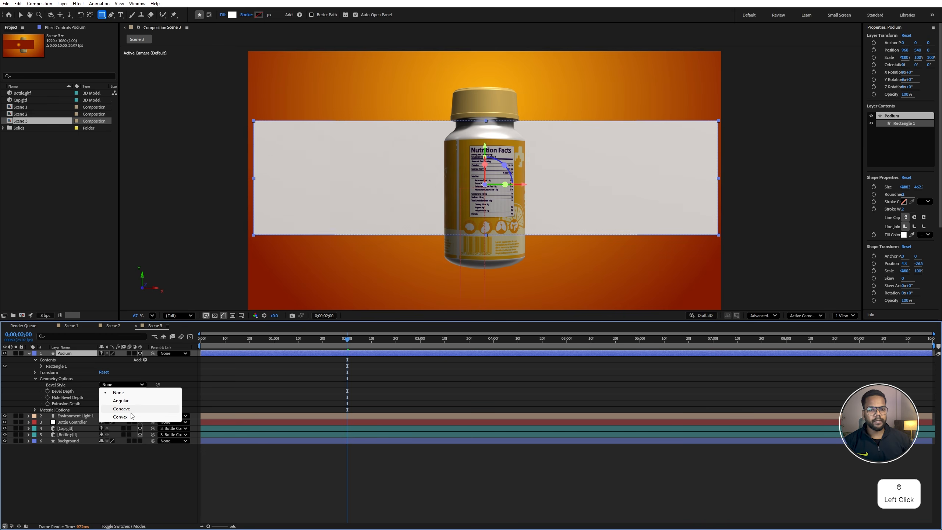
click(111, 417)
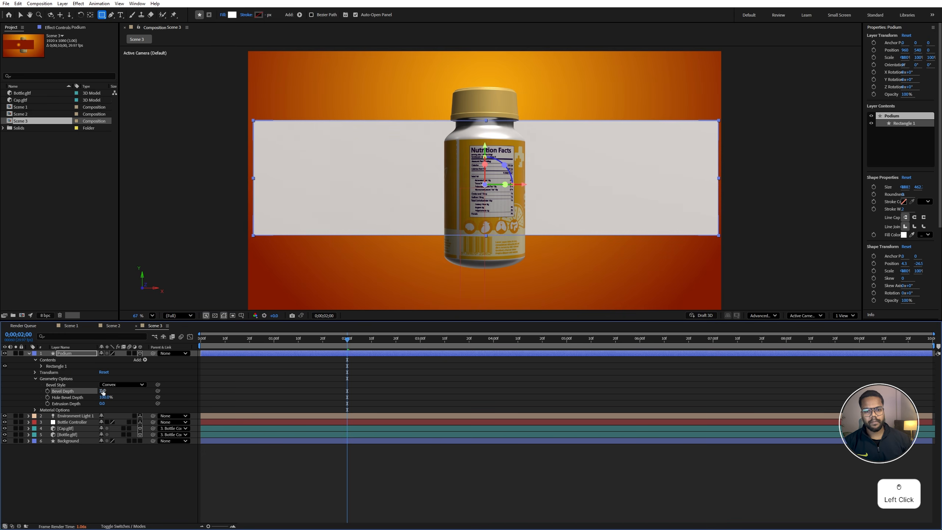
click(103, 390)
text(5)
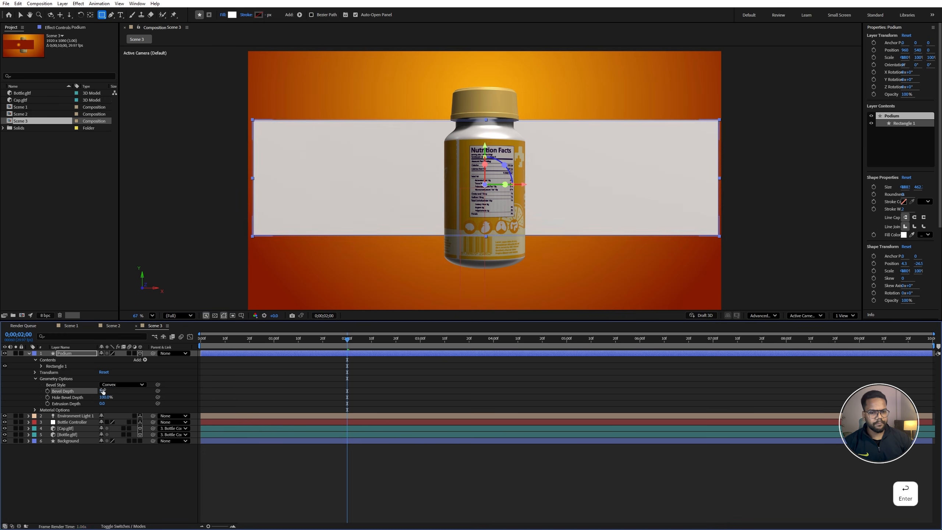
key(Return)
Step: Lay the Podium flat by setting its X Rotation to 90°
key(r)
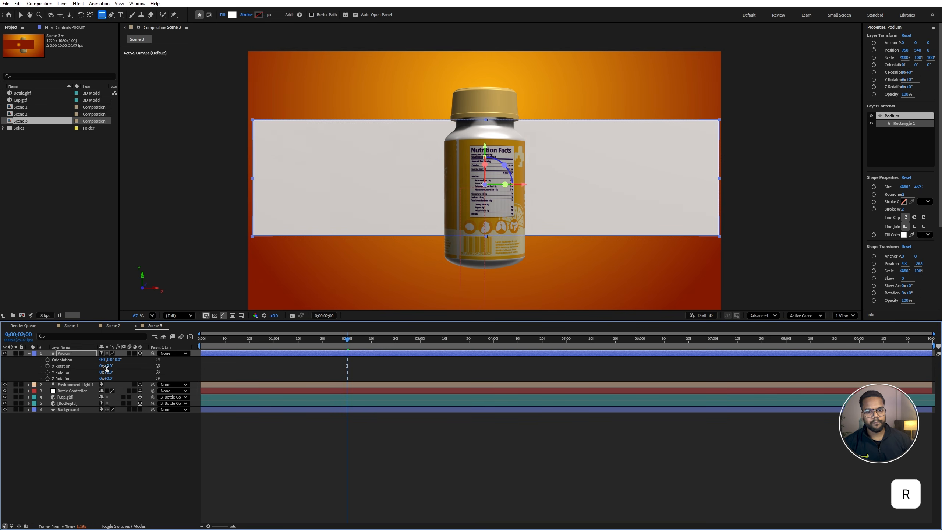
drag(106, 367, 102, 367)
key(ctrl+z)
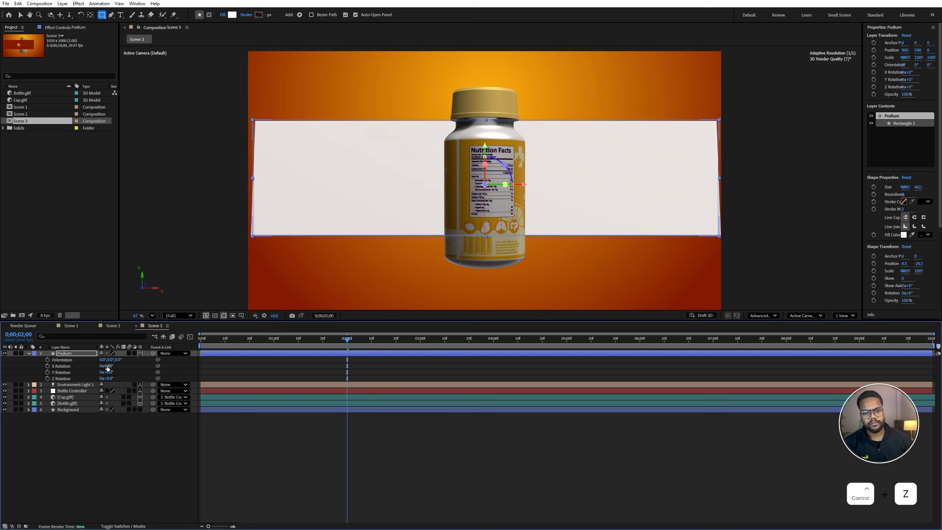
click(107, 366)
text(90)
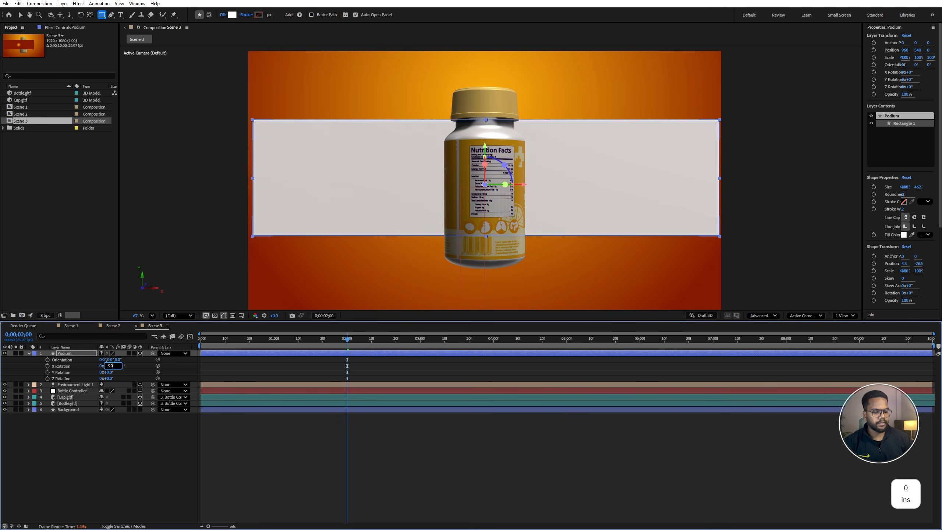
key(Return)
Step: Set the Podium's extrusion depth to 831 and lower it until its top surface lies just beneath the bottle
click(29, 355)
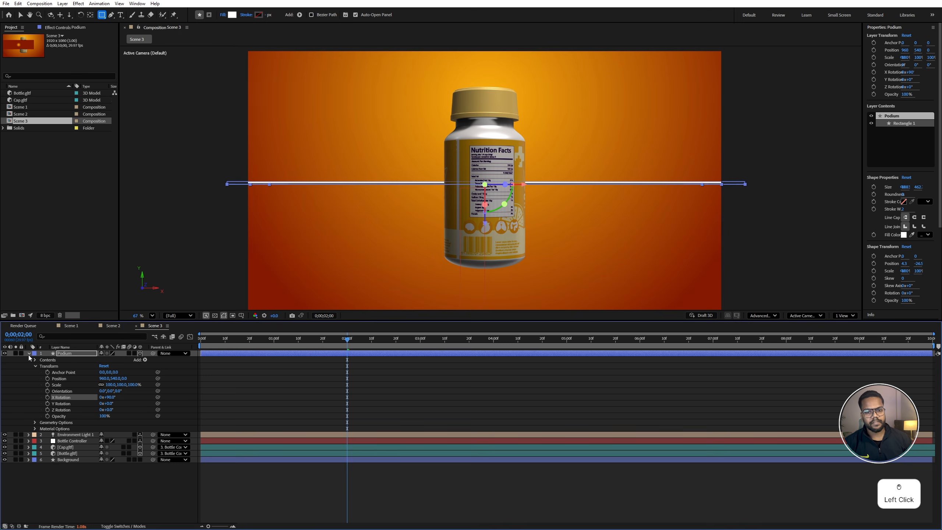
click(35, 422)
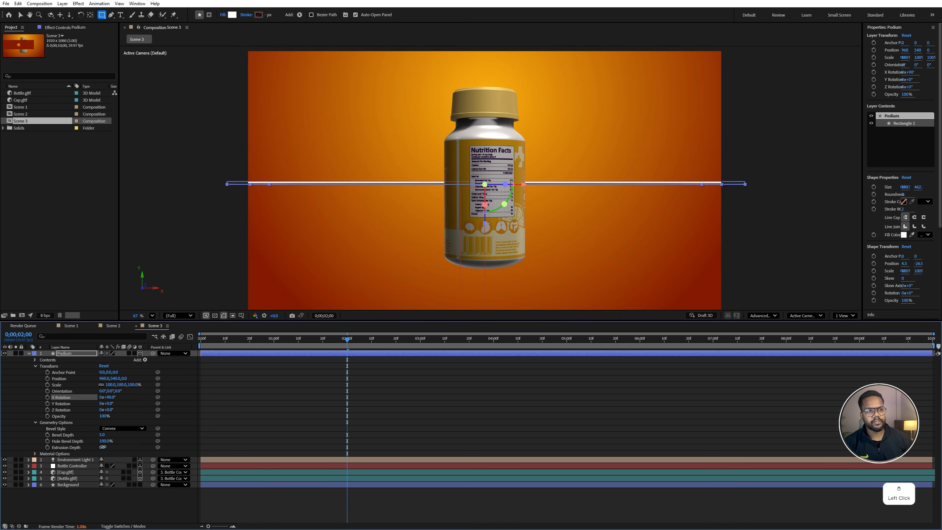
drag(100, 447, 345, 446)
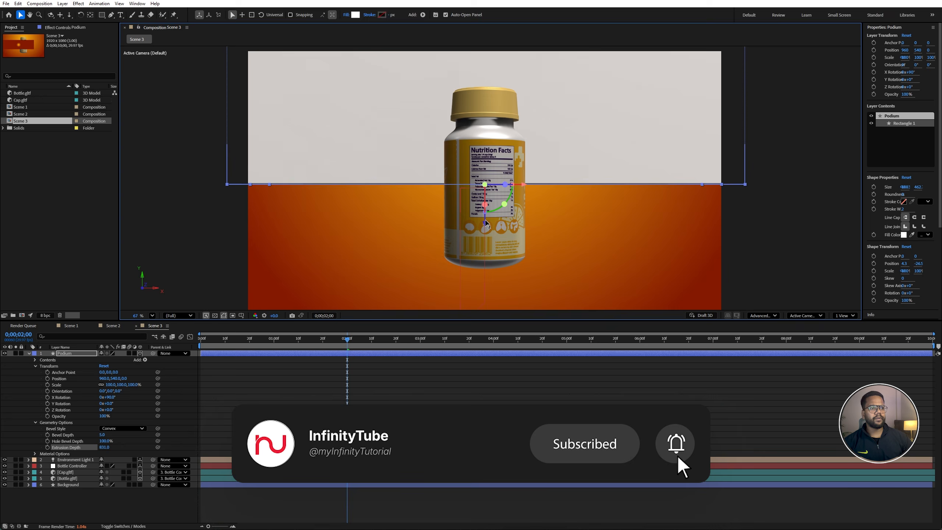
drag(484, 224, 467, 523)
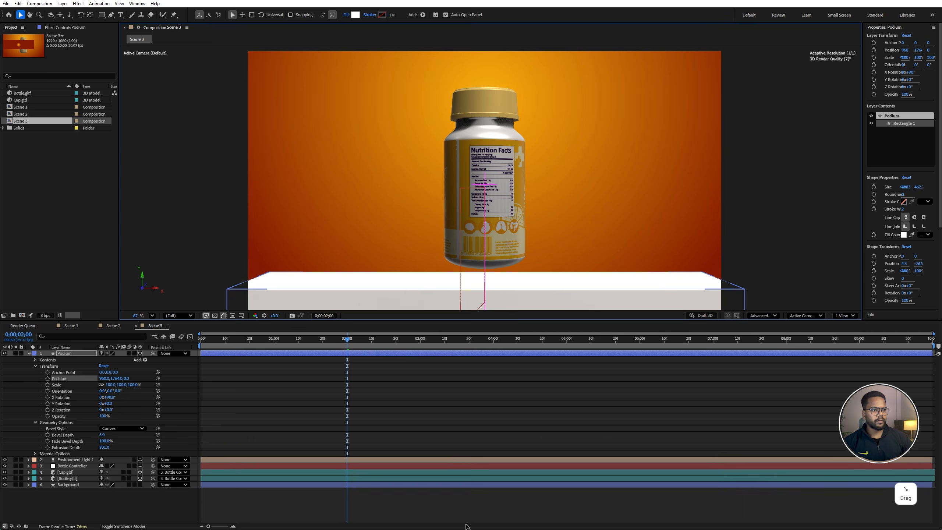
Step: Set the Specular Shininess of the Podium's material to 35% and collapse the layer's properties
click(35, 453)
drag(102, 503, 112, 501)
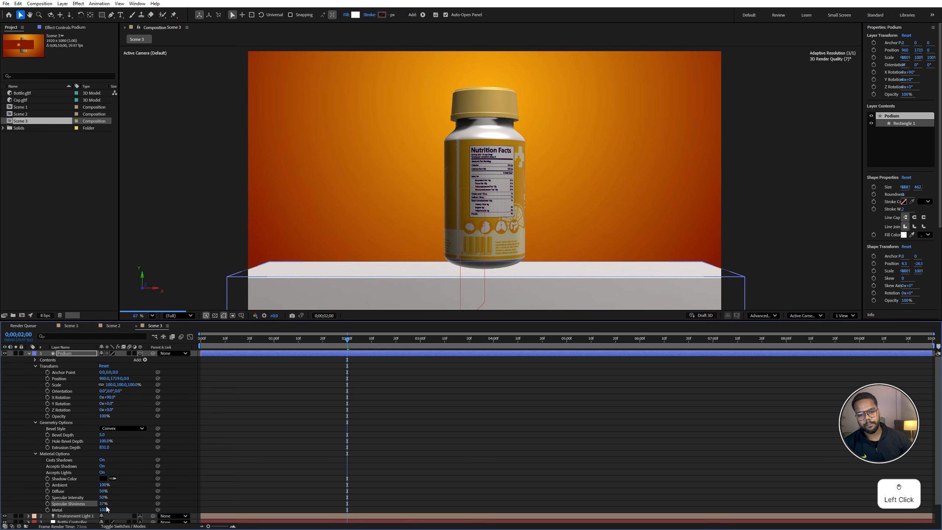
click(101, 503)
text(35)
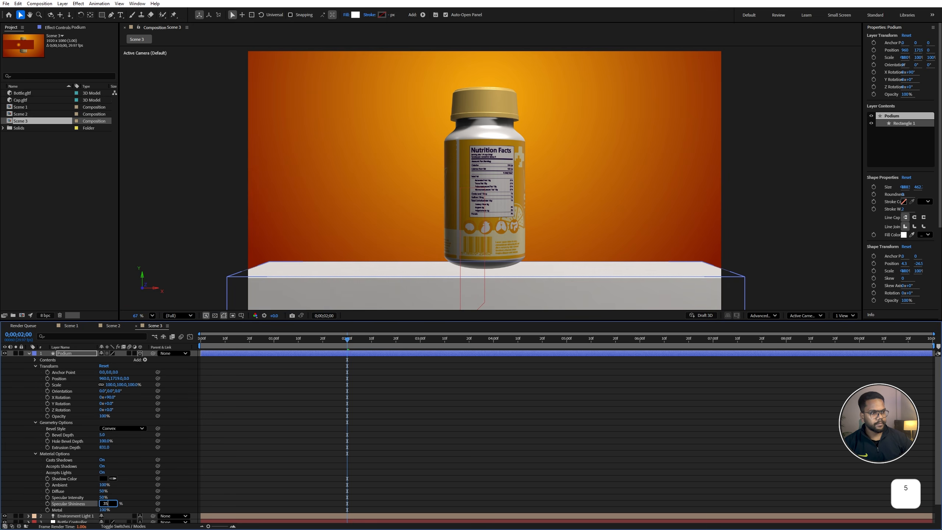
click(29, 353)
click(125, 453)
Step: In the Top view, move the Bottle Controller back over the podium's front area to a Z position of about -193
click(801, 316)
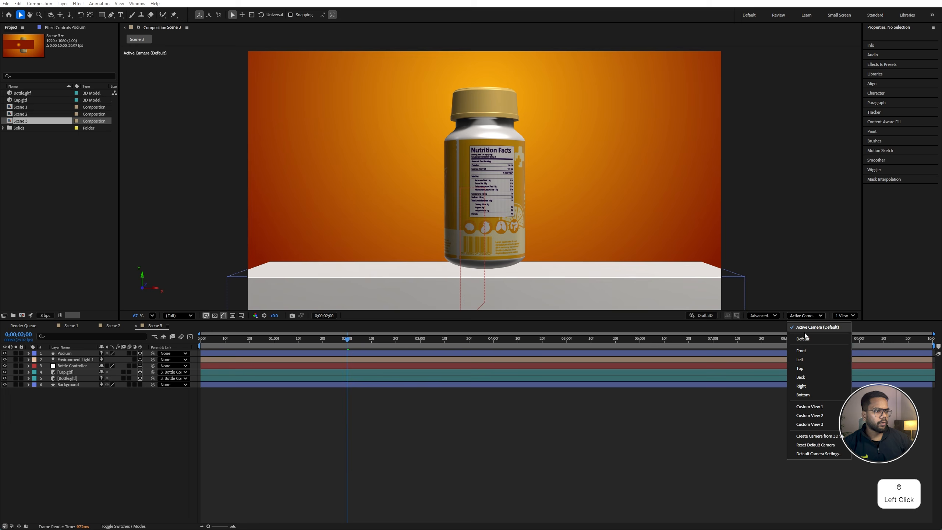
click(800, 368)
scroll(591, 284, down, 2)
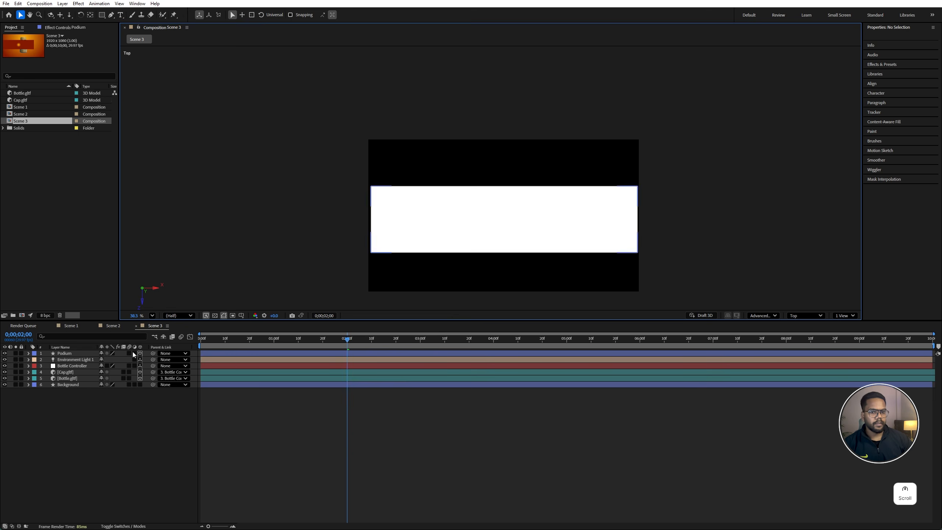
scroll(453, 277, down, 2)
click(477, 302)
scroll(476, 305, up, 2)
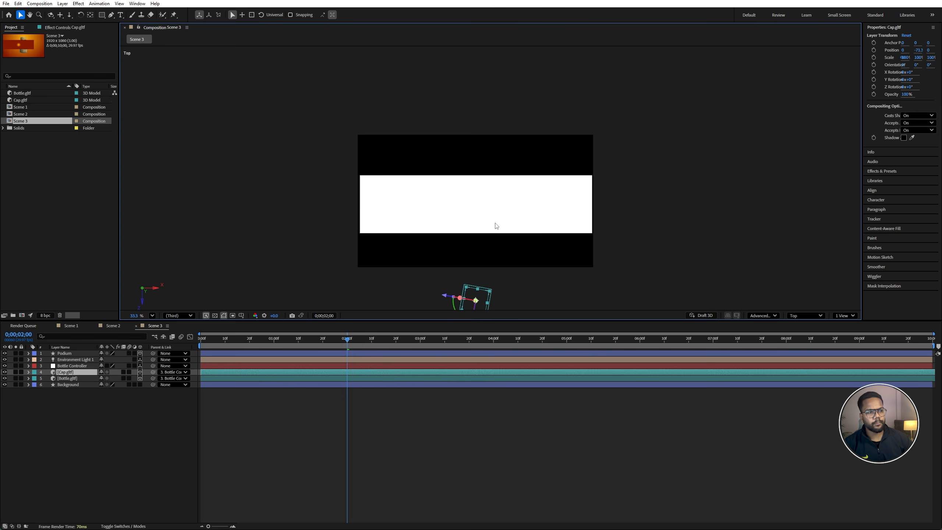
click(53, 367)
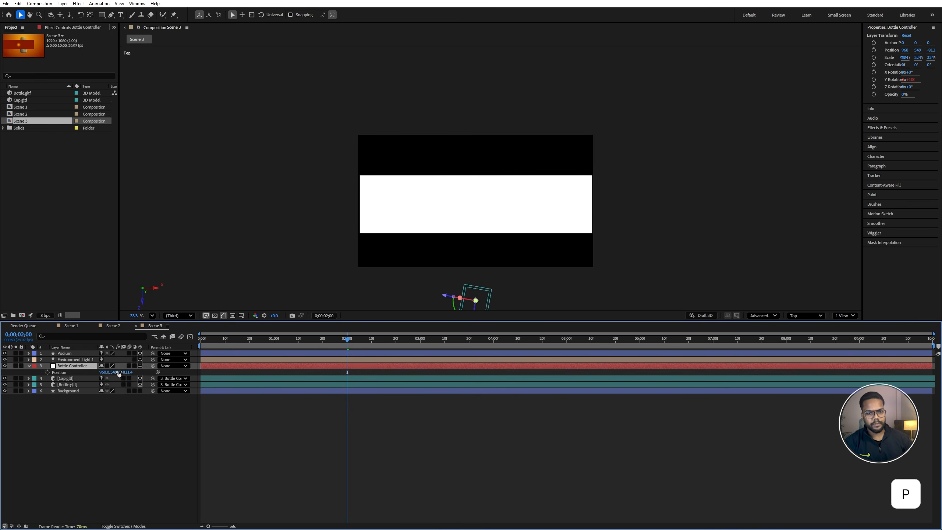
drag(119, 372, 128, 372)
key(ctrl+z)
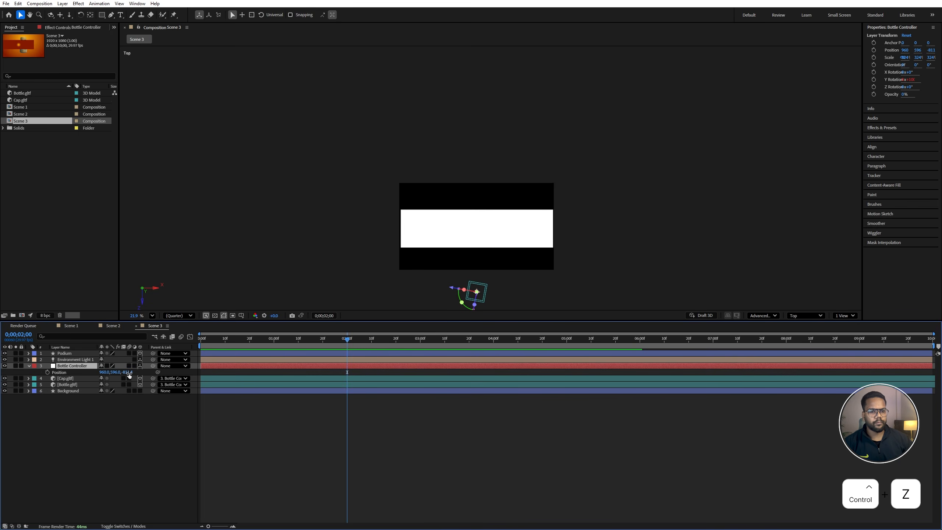
drag(128, 372, 336, 367)
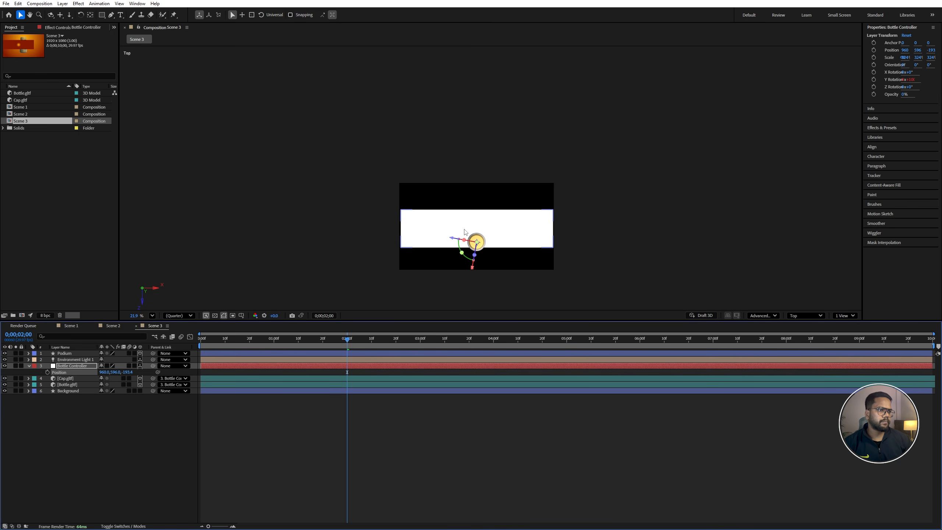
Step: Return to the Active Camera view, lower the bottle onto the podium at a Y position of about 664.6, preview it and save
click(804, 316)
click(801, 328)
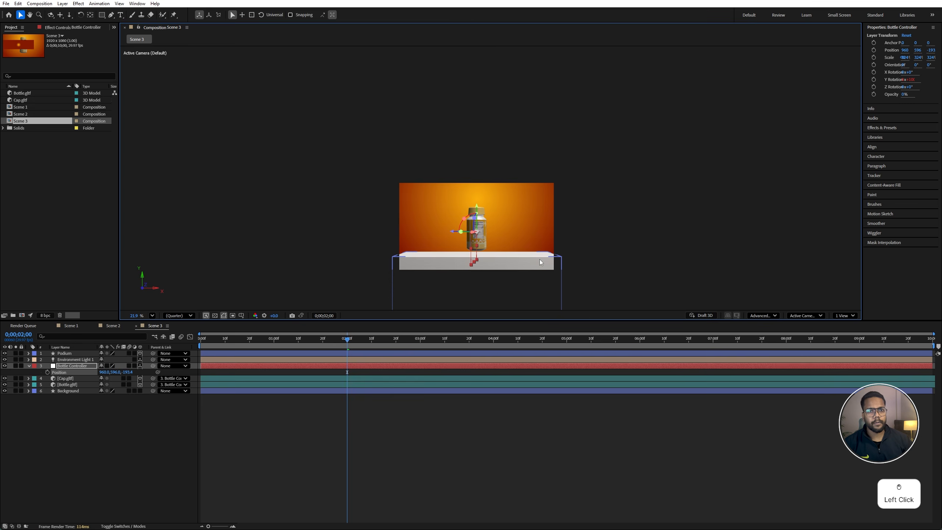
scroll(483, 251, up, 6)
drag(459, 141, 458, 163)
key(space)
key(ctrl+s)
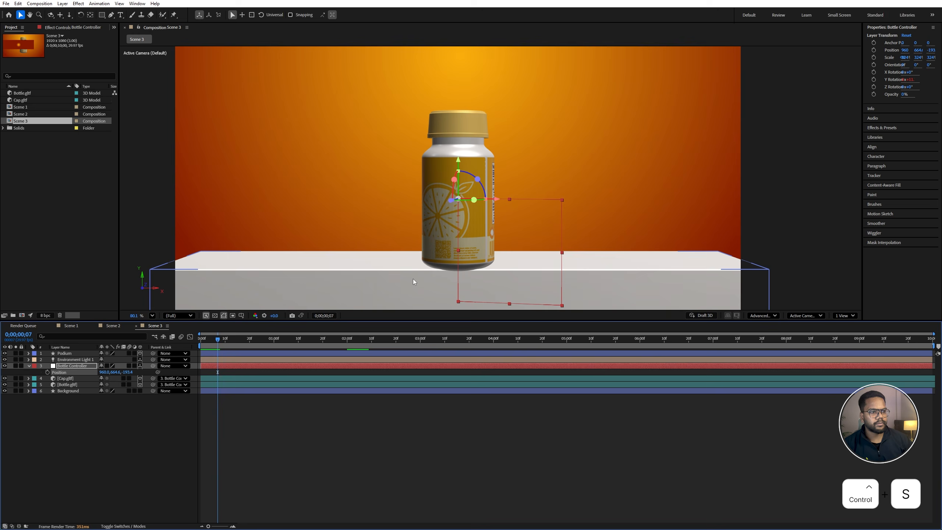
Step: Try other X and Y Rotation values on Environment Light 1, undo both changes and save the project
scroll(449, 281, down, 1)
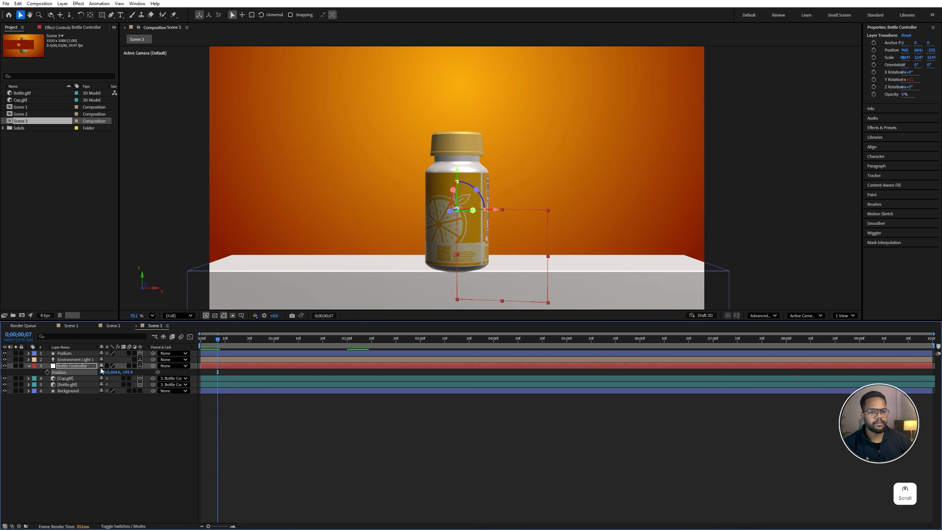
click(76, 360)
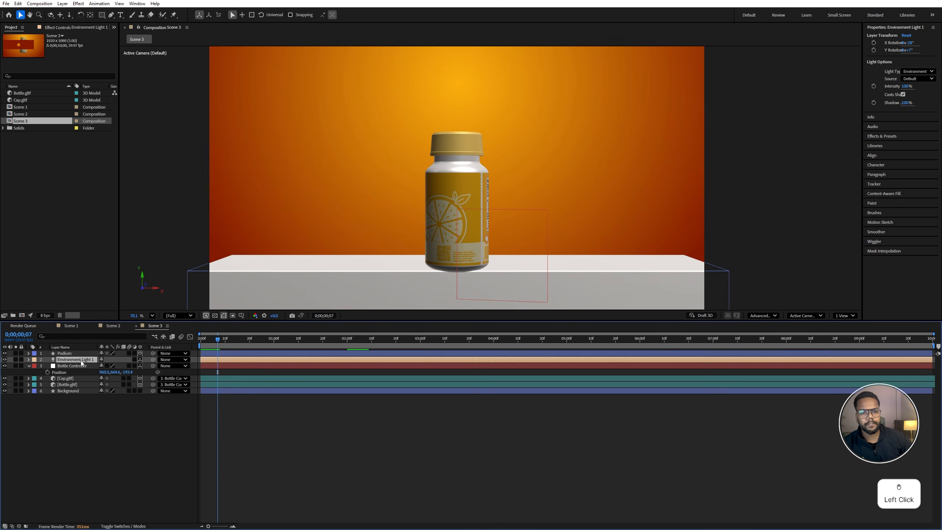
key(r)
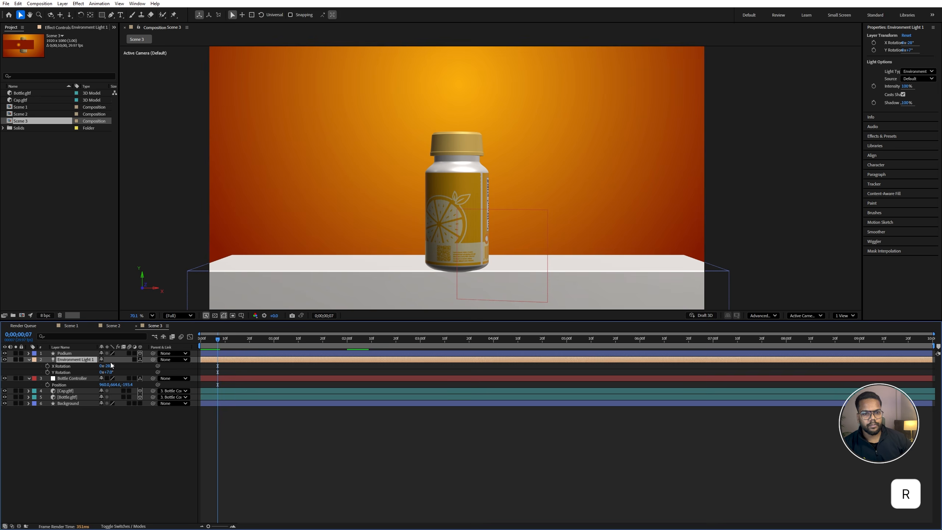
drag(108, 367, 139, 367)
drag(109, 372, 191, 379)
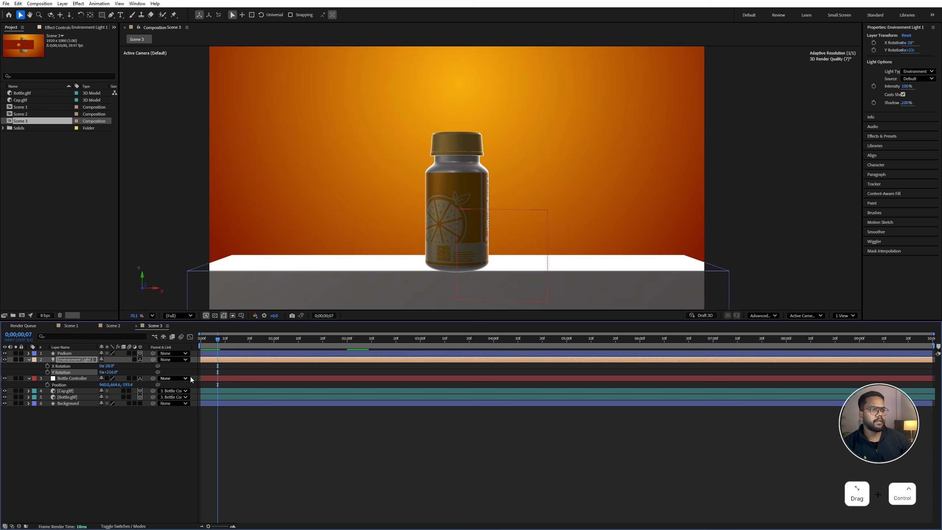
key(ctrl+z)
key(ctrl+z)
key(ctrl+s)
Step: Fit the environment light's shadow casting box to the scene in the Advanced 3D render options
click(769, 316)
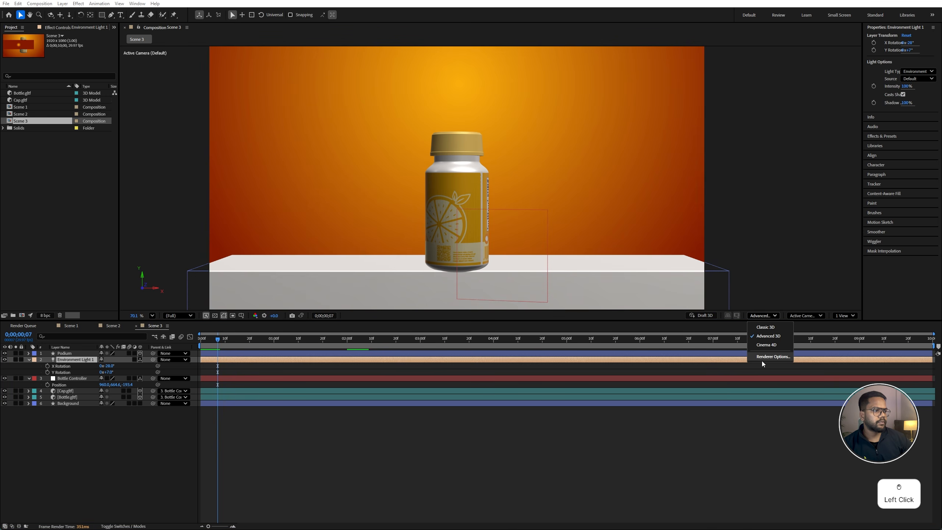
click(773, 357)
drag(496, 217, 699, 182)
click(726, 252)
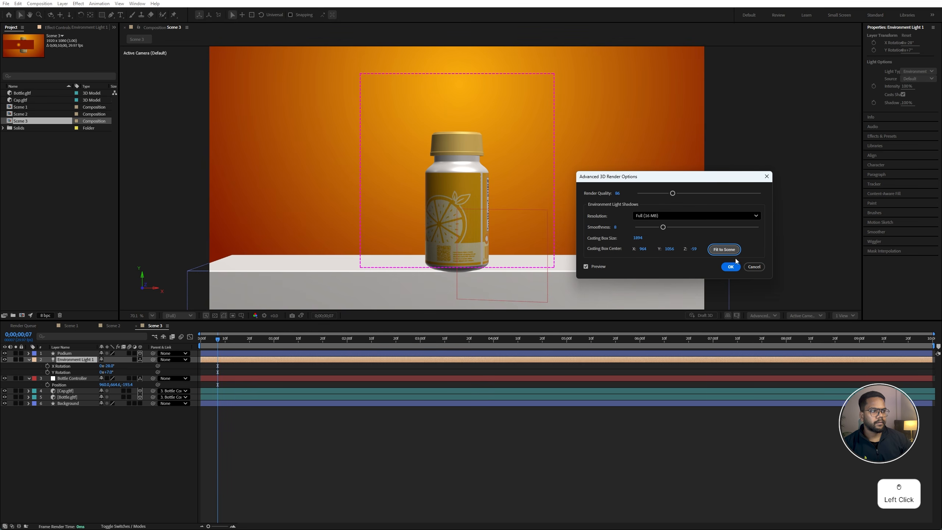
click(731, 266)
scroll(452, 283, up, 2)
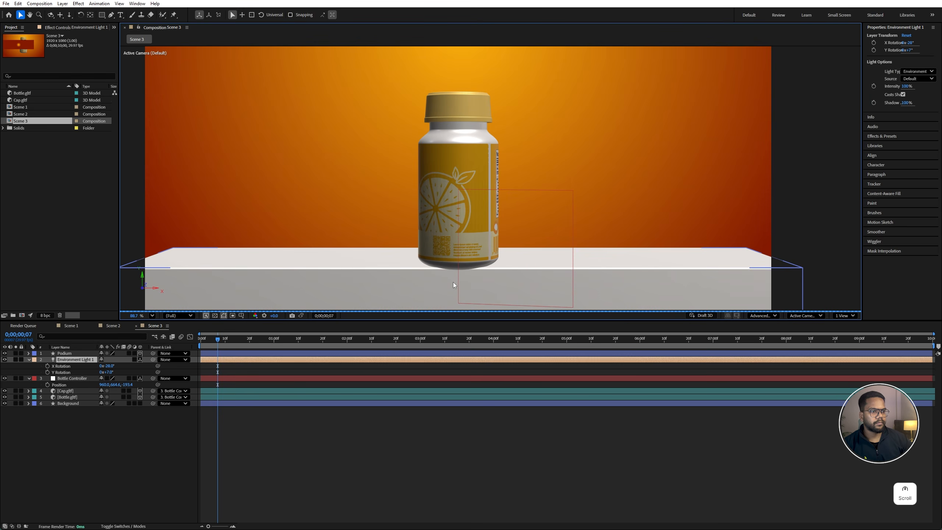
scroll(434, 255, down, 2)
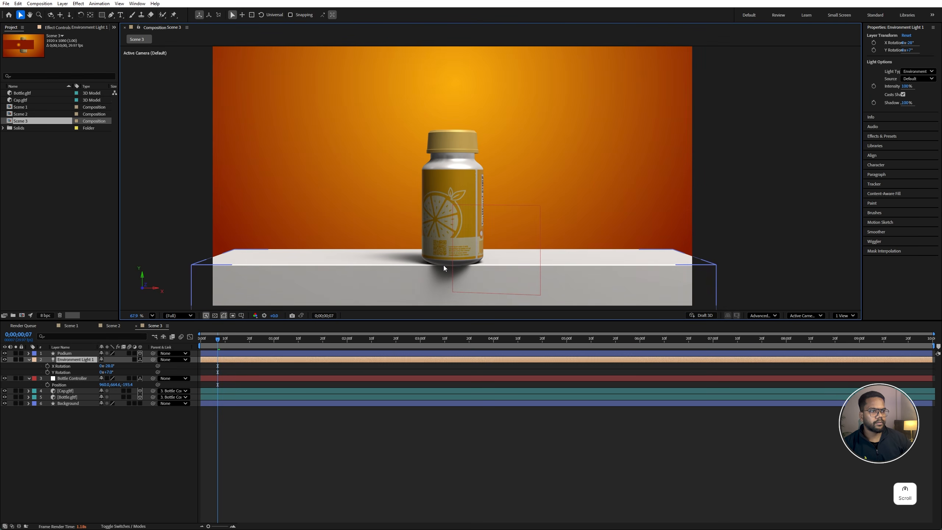
Step: Add a two-node camera with the 35mm preset to Scene 3
click(94, 450)
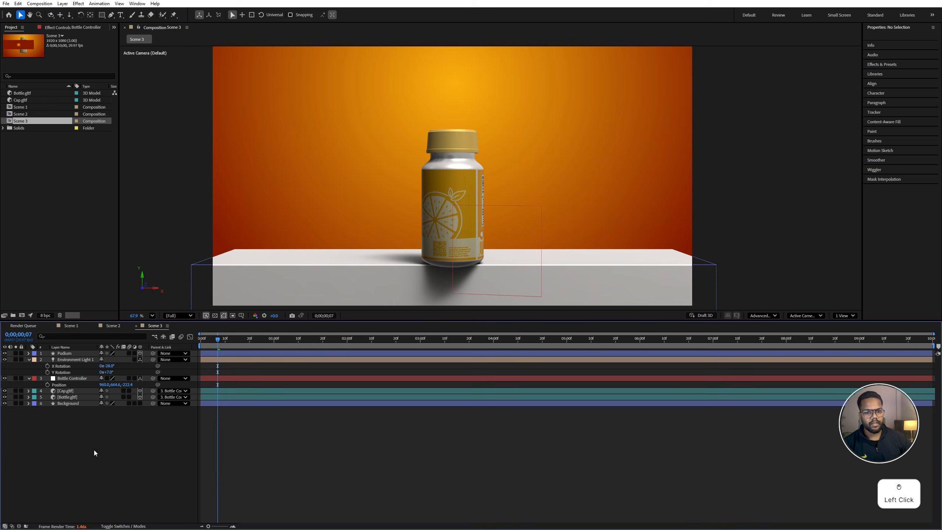
right_click(95, 440)
mouse_move(123, 348)
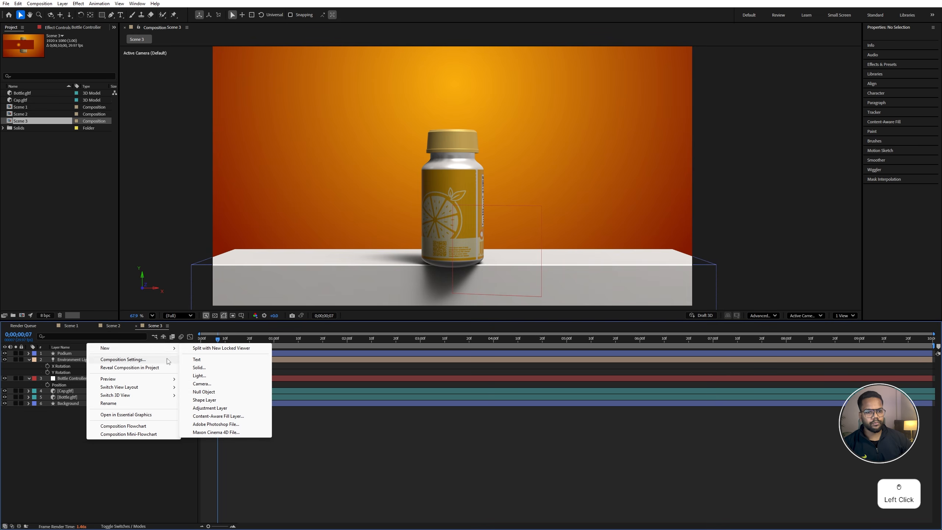
click(208, 384)
click(535, 207)
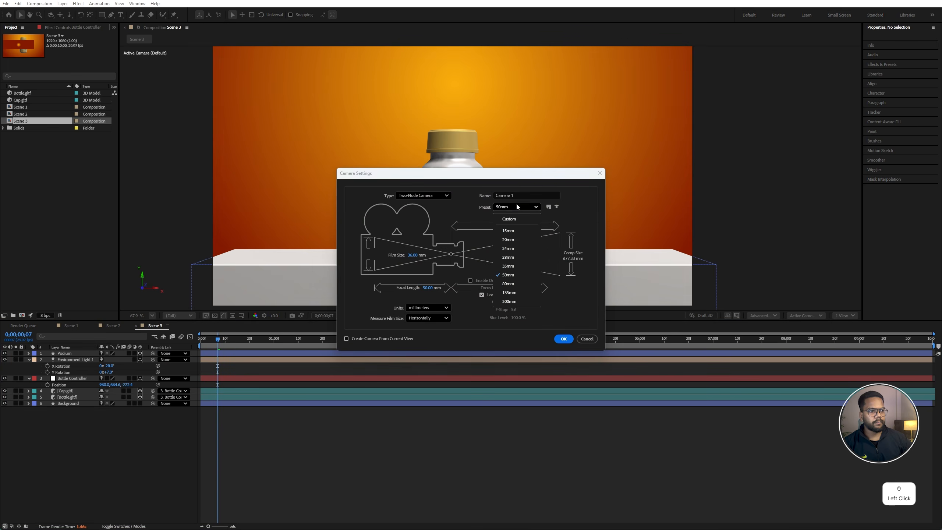
click(519, 267)
click(563, 339)
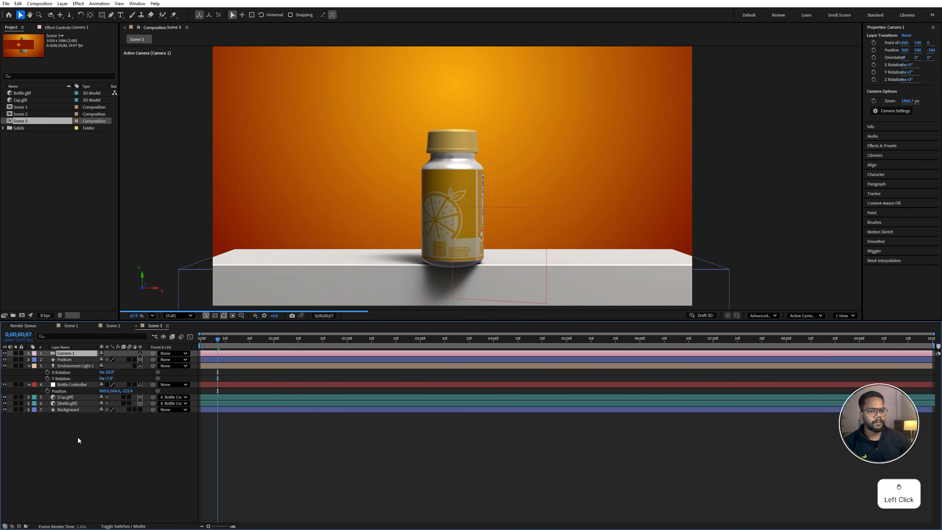
Step: Create a null object and rename it Camera Controller
right_click(98, 452)
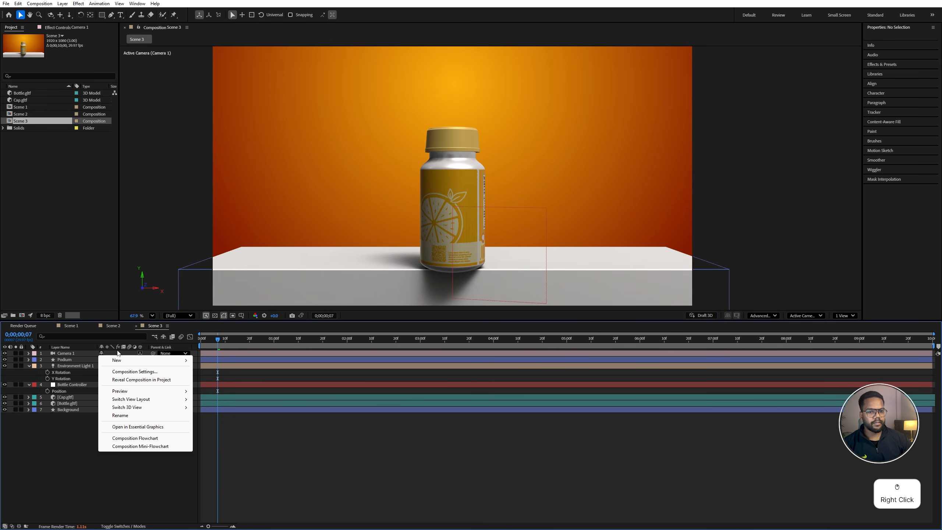
click(117, 359)
click(216, 404)
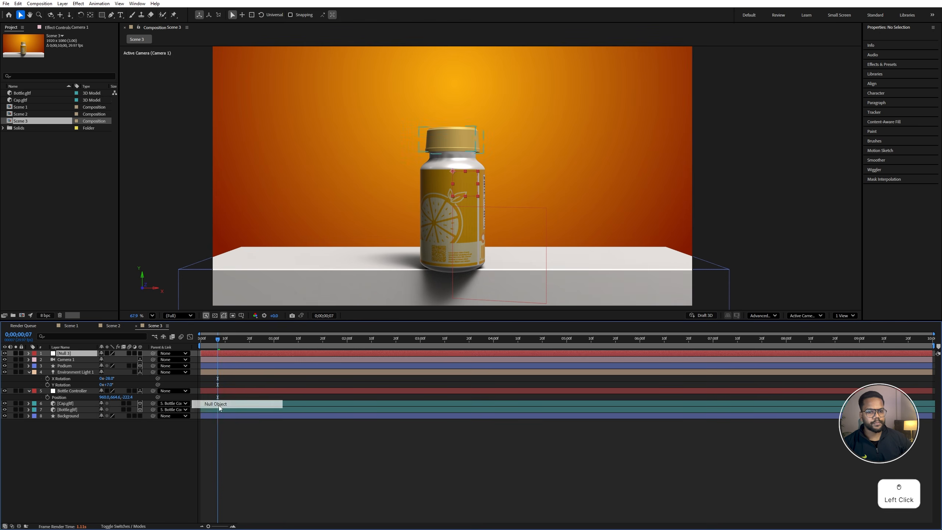
right_click(78, 353)
click(96, 332)
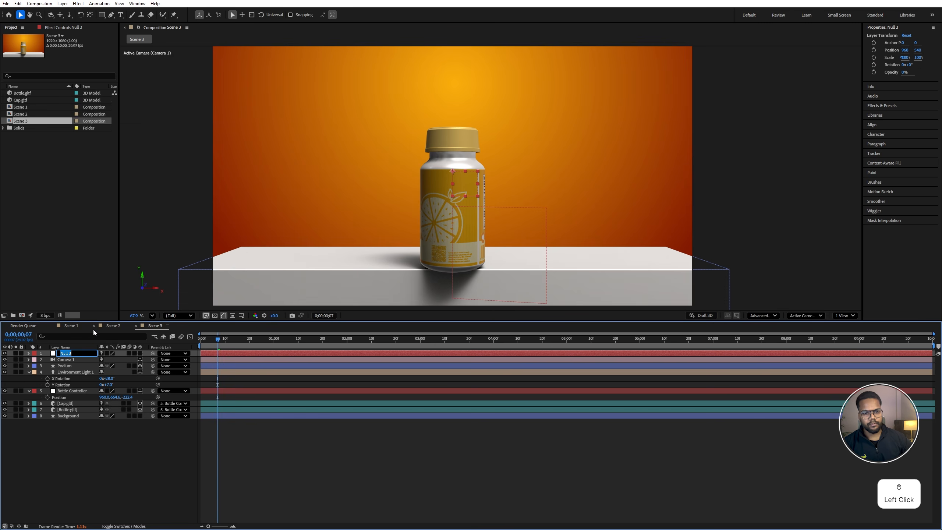
text(XC)
key(Caps_Lock)
key(BackSpace)
key(BackSpace)
text(Camera)
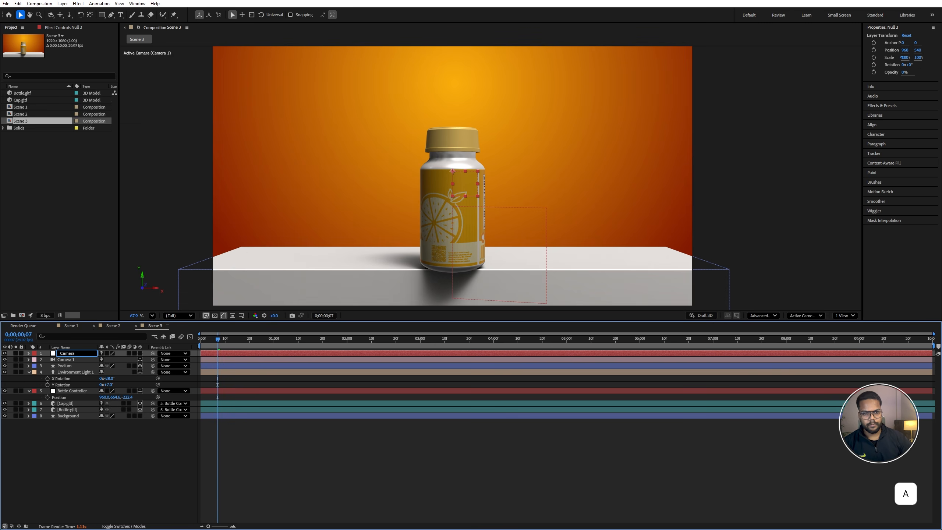
text( Controller)
key(Return)
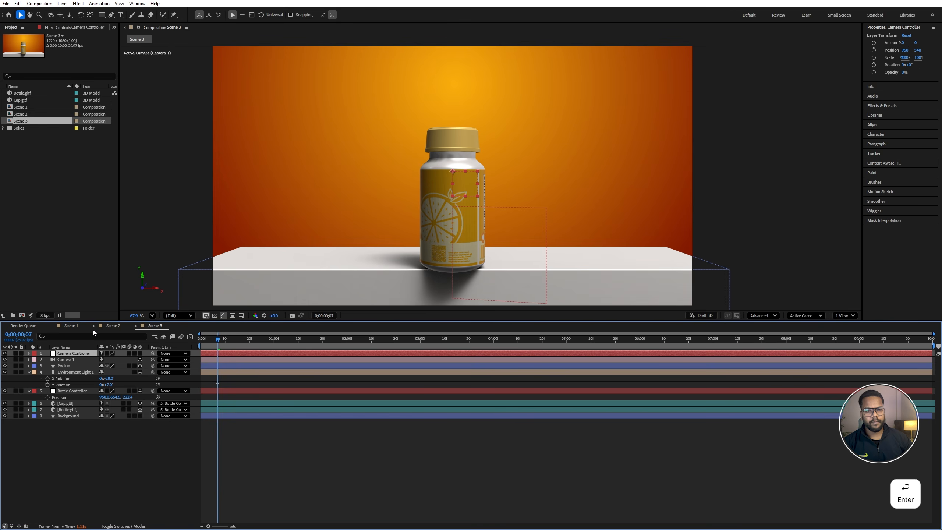
Step: Parent Camera 1 to the Camera Controller null
click(81, 359)
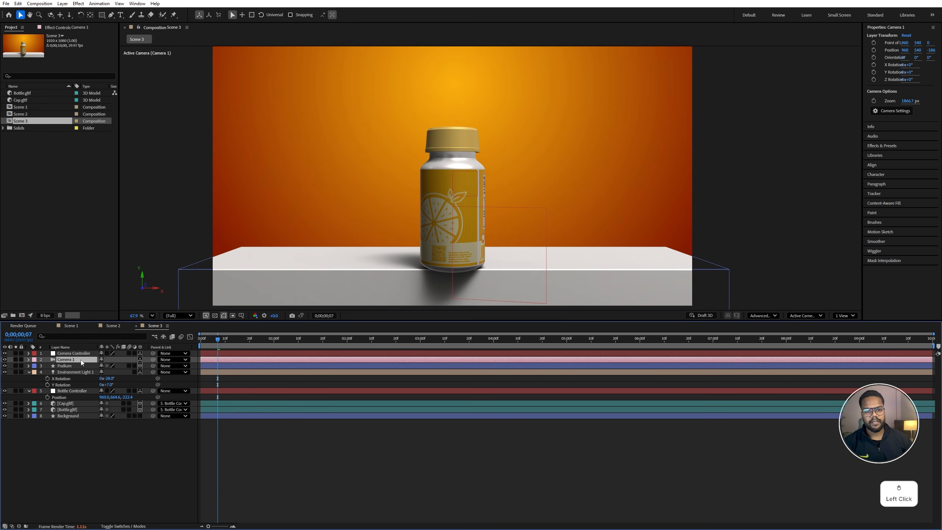
drag(155, 359, 73, 354)
click(73, 354)
Step: At the first frame, rotate the Camera Controller to X Rotation 15° and Y Rotation -9° for a low angled shot, and save
key(Home)
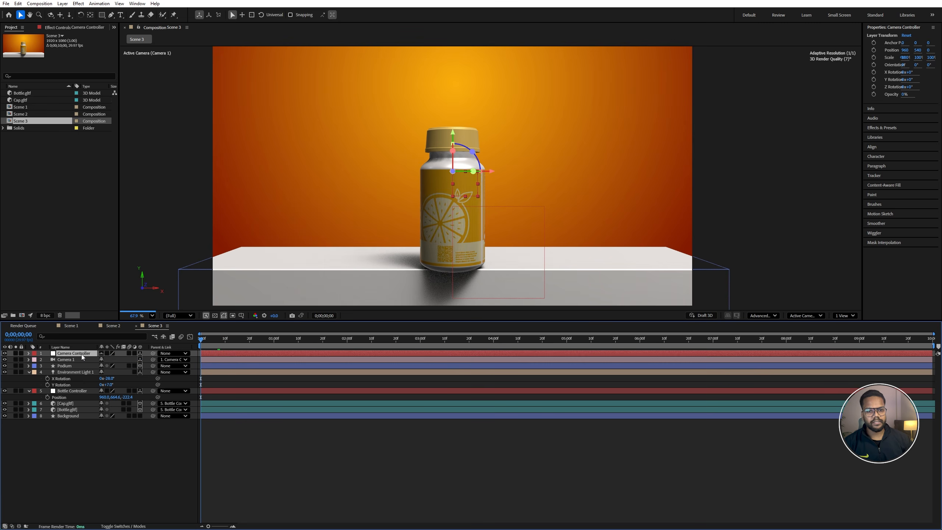
click(85, 353)
key(r)
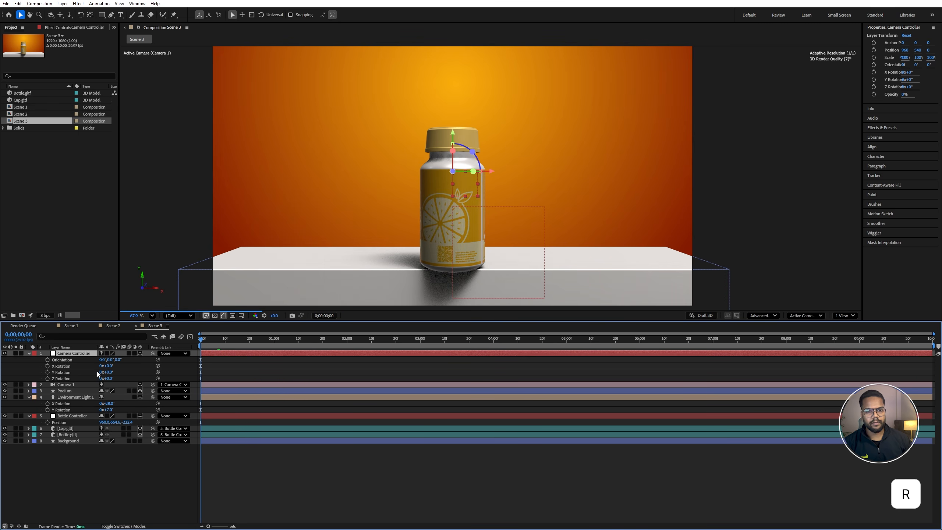
mouse_move(107, 372)
mouse_down()
mouse_move(101, 366)
mouse_move(114, 365)
mouse_move(109, 372)
mouse_up()
key(ctrl+s)
Step: Reposition the Bottle Controller to about 960, 655.6, -198.4 so the bottle's base sits on the podium, and save the project
click(455, 209)
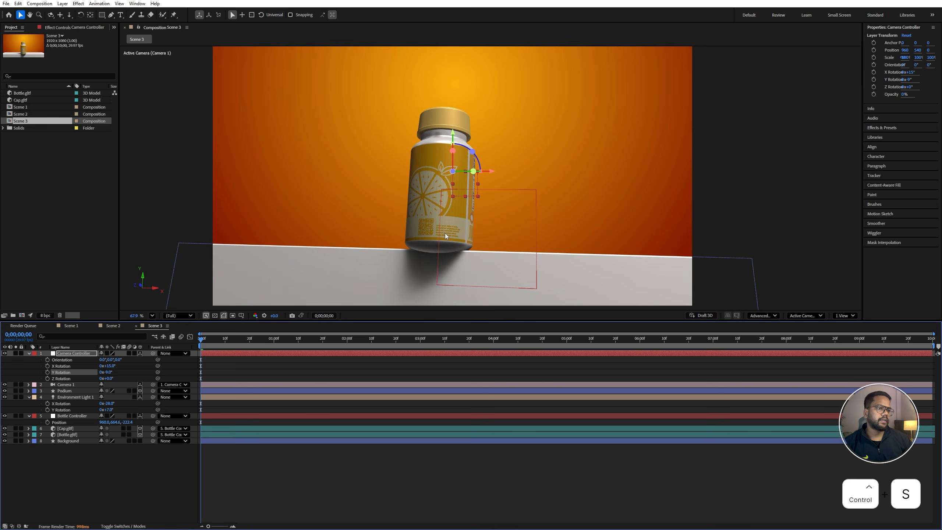
scroll(445, 232, up, 4)
scroll(389, 241, up, 4)
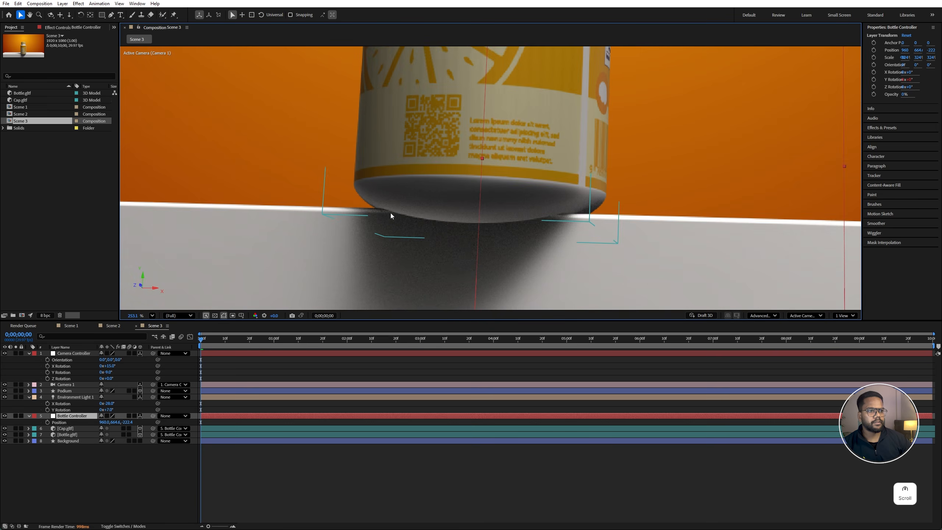
click(59, 417)
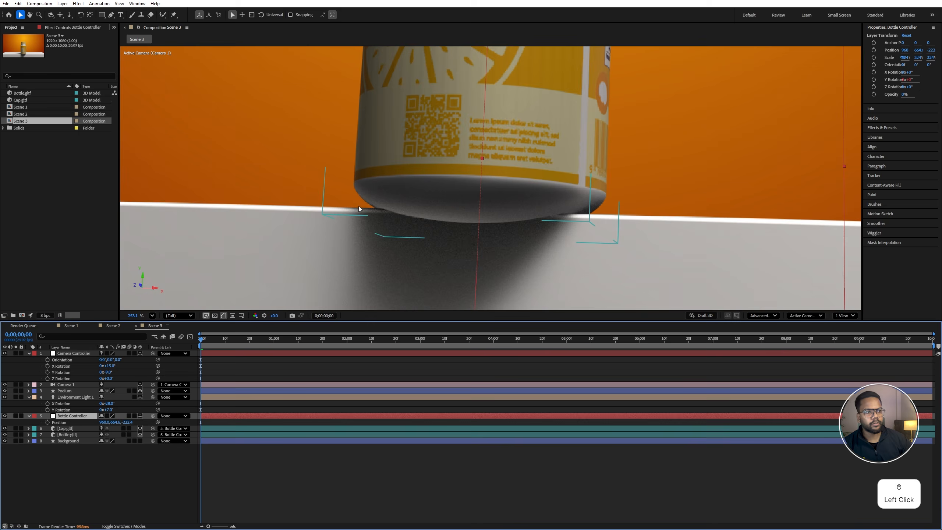
scroll(396, 211, down, 6)
mouse_move(422, 117)
mouse_down()
mouse_move(426, 106)
mouse_move(425, 118)
mouse_up()
scroll(518, 254, down, 3)
key(ctrl+s)
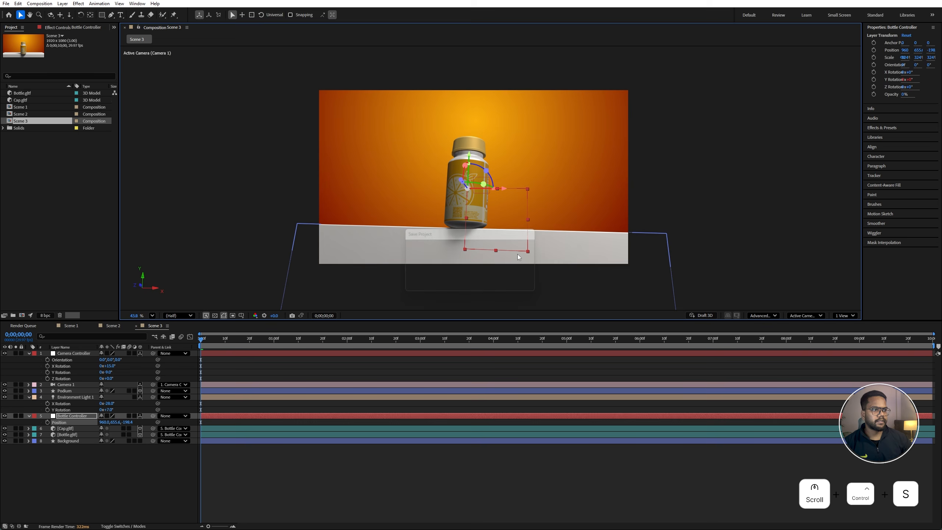
Step: At the first frame, set the Camera Controller's X Rotation to 16° and start keyframing its X, Y and Z Rotation and Position
drag(42, 365, 52, 380)
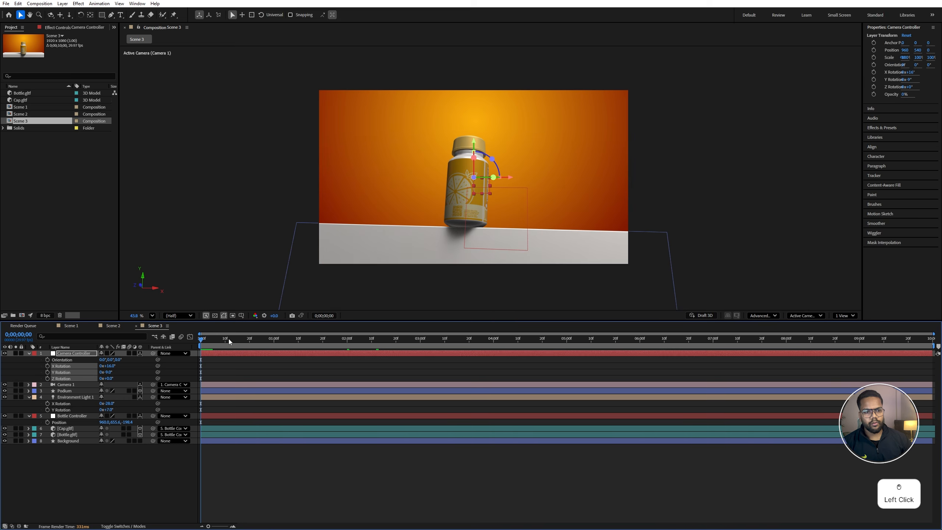
drag(230, 339, 201, 340)
click(47, 366)
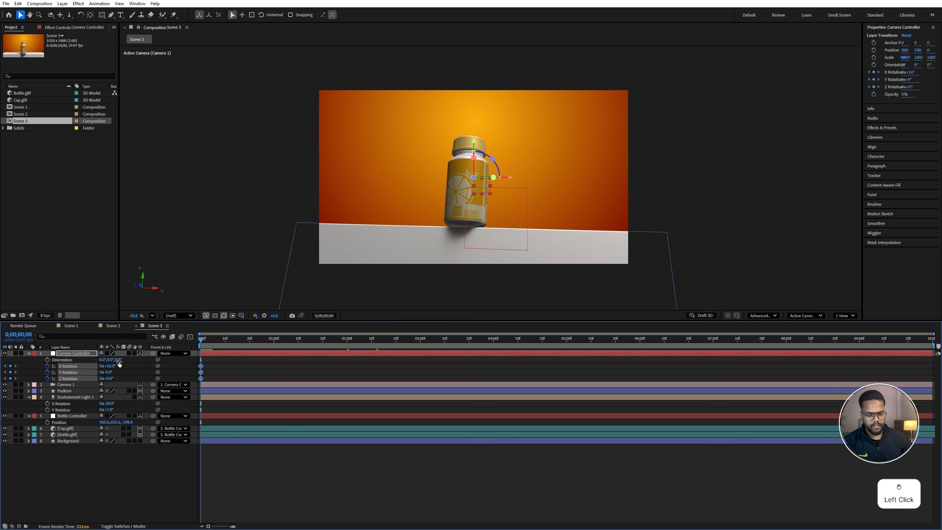
key(p)
click(48, 360)
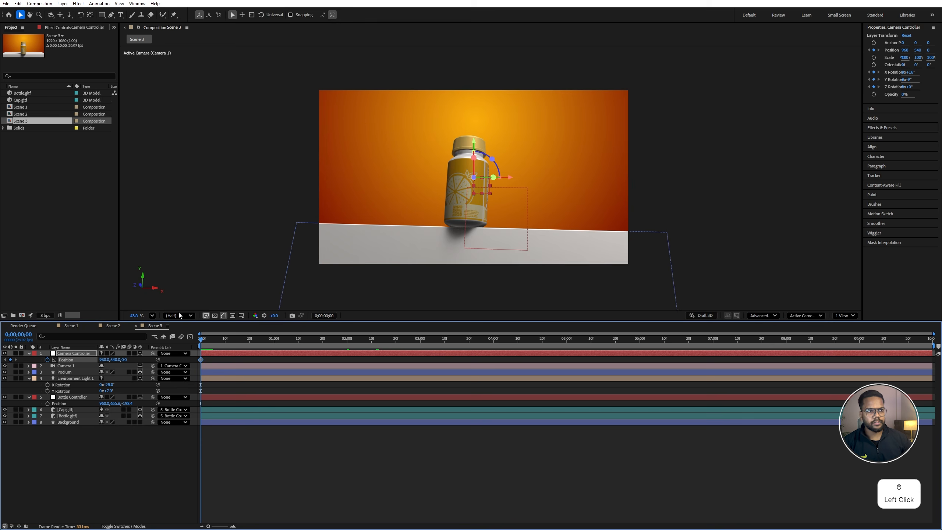
Step: Move the Camera Controller closer to the bottle at the first frame, to Position 960, 523, 253, and save the project
scroll(473, 207, up, 3)
scroll(474, 207, down, 1)
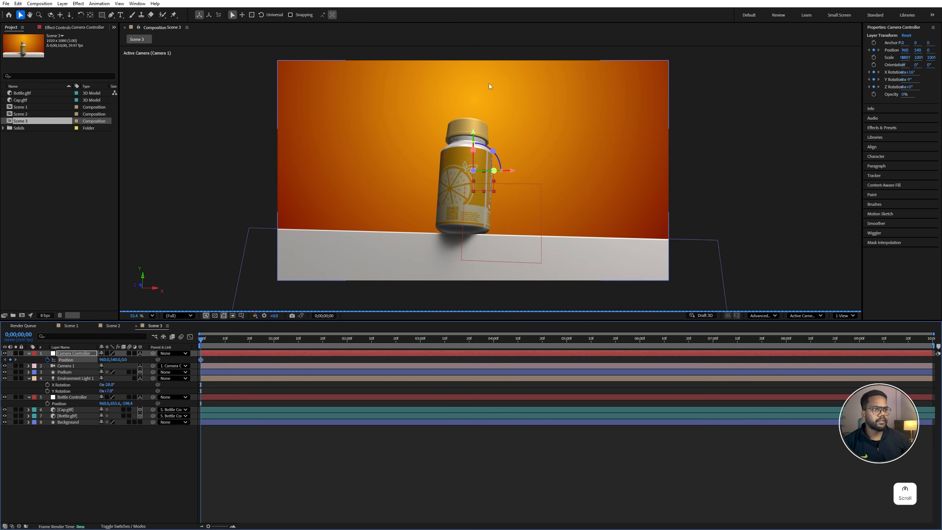
mouse_move(125, 359)
mouse_down()
mouse_move(210, 352)
mouse_move(110, 359)
mouse_up()
key(ctrl+s)
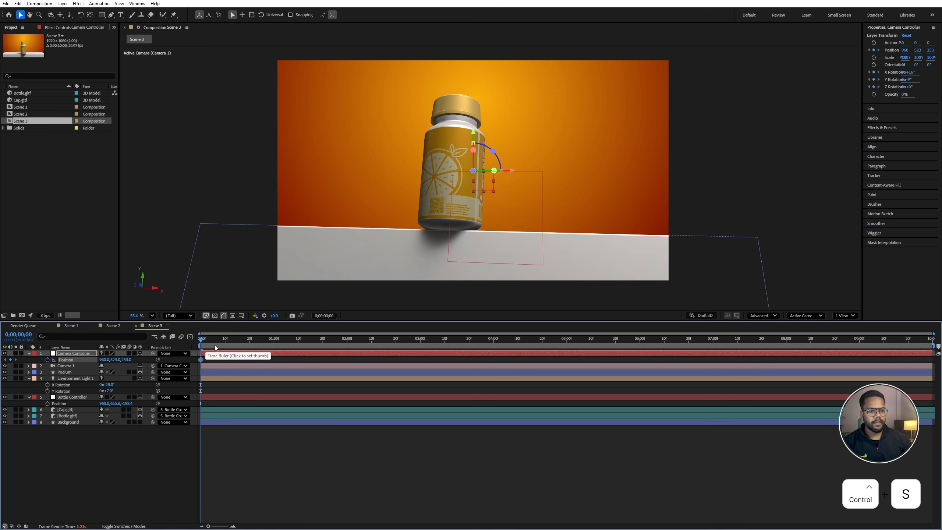
Step: At 2 seconds, keyframe the Camera Controller to Position 987, 479, 535 with X Rotation 15°, Y Rotation -25° and Z Rotation 5°, and save
drag(205, 346, 345, 343)
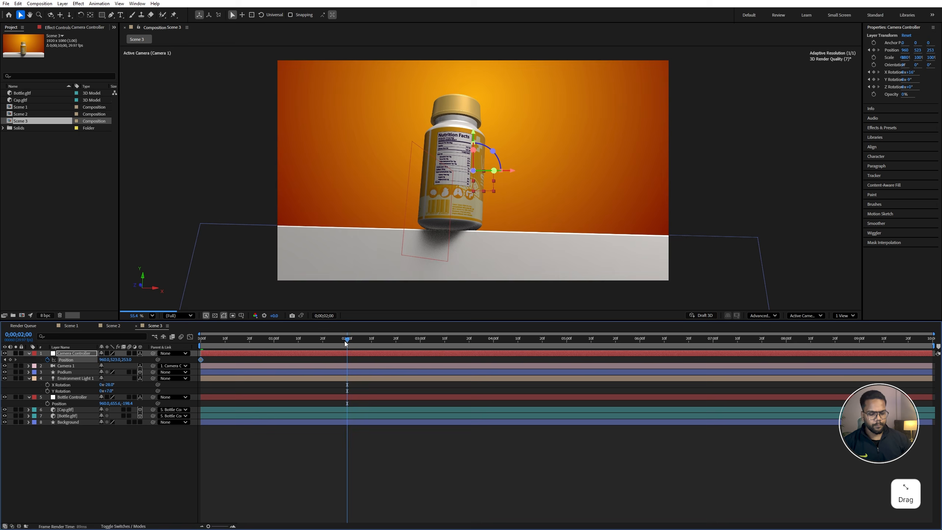
key(u)
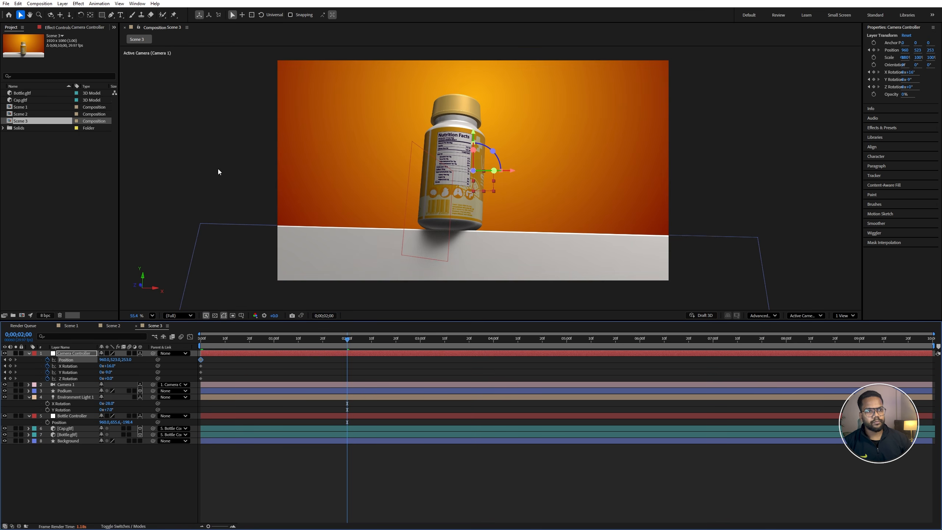
drag(108, 374, 208, 371)
click(95, 373)
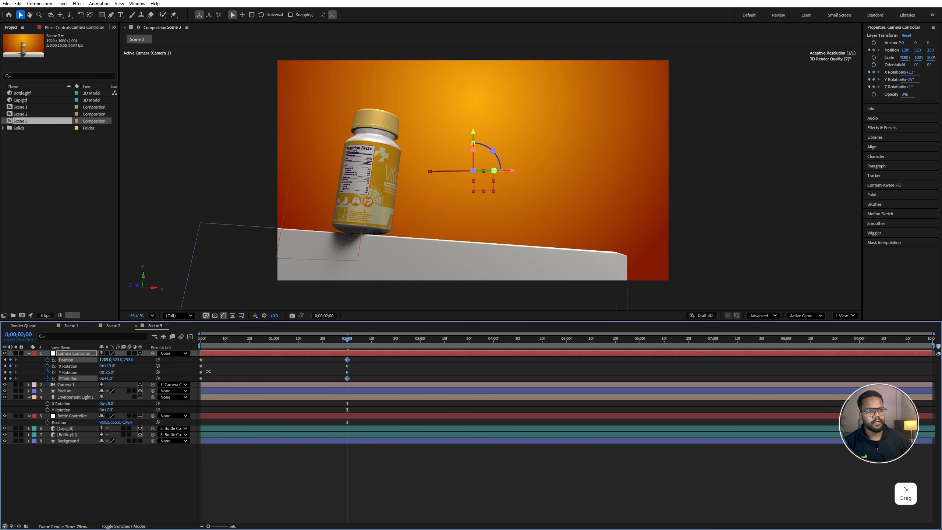
drag(106, 379, 110, 367)
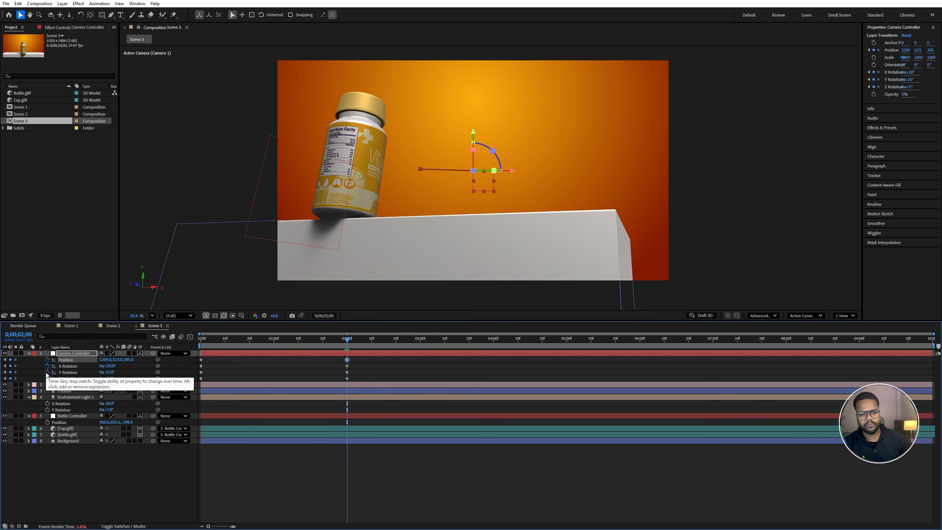
drag(107, 362, 129, 360)
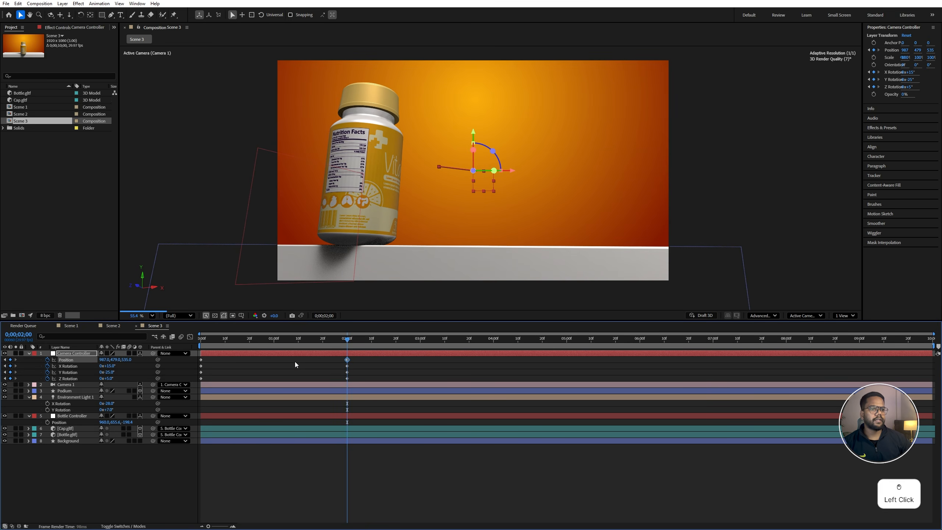
key(ctrl+s)
Step: Preview the camera move, and at 2 seconds set Bottle.gltf's Y Rotation to -252° so the front label faces the camera
key(Home)
key(space)
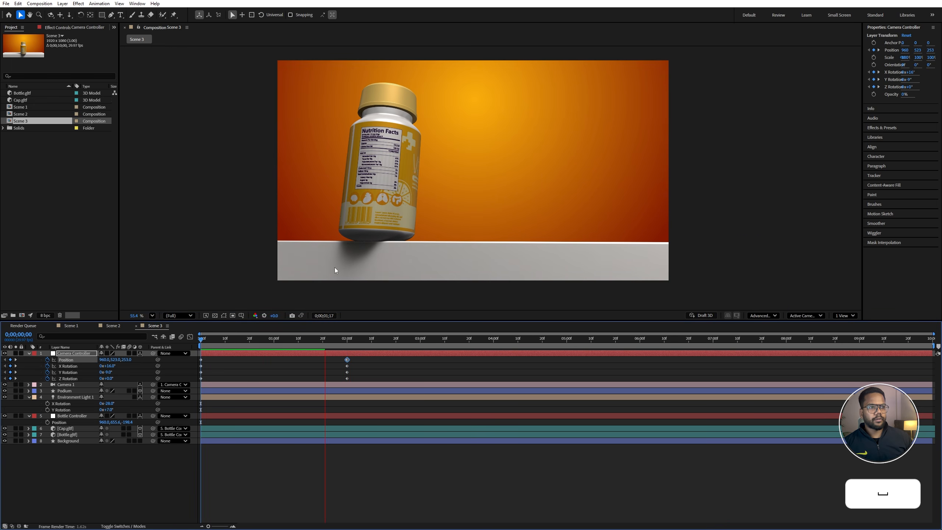
drag(321, 343, 344, 345)
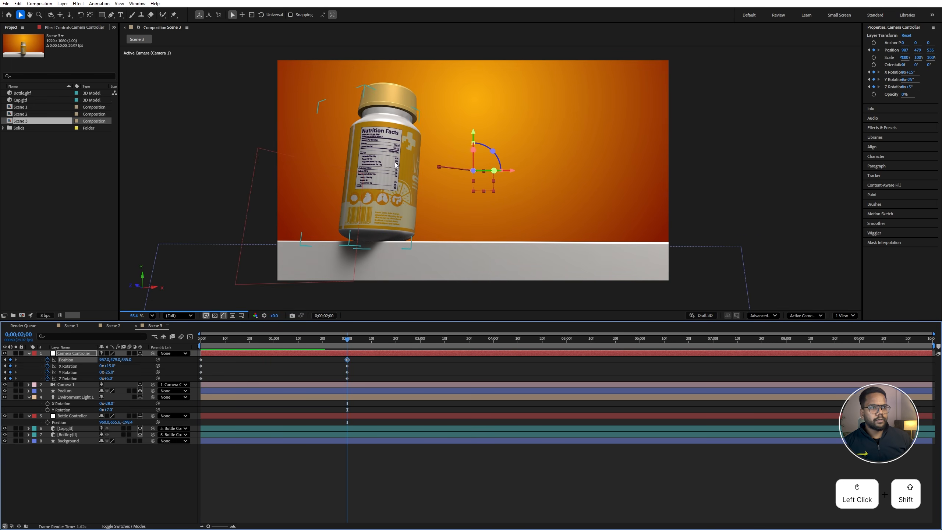
click(68, 435)
key(r)
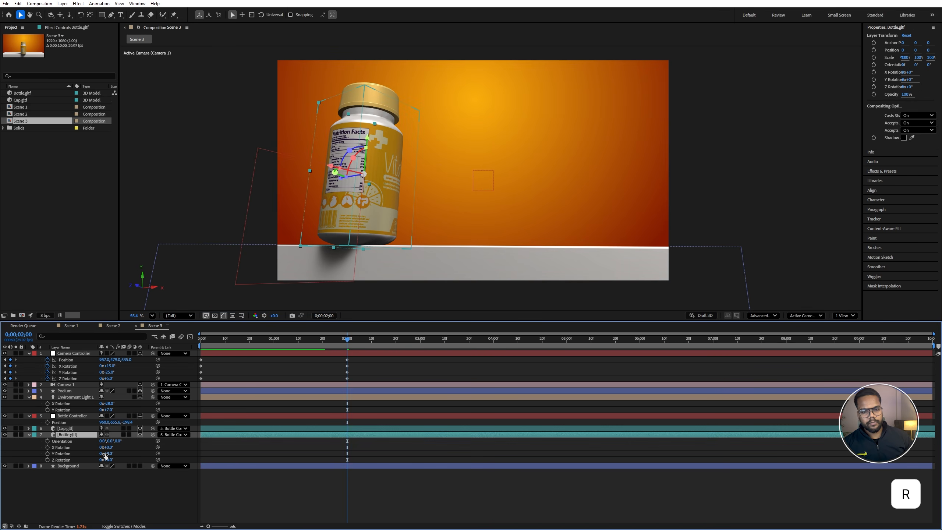
drag(105, 453, 32, 474)
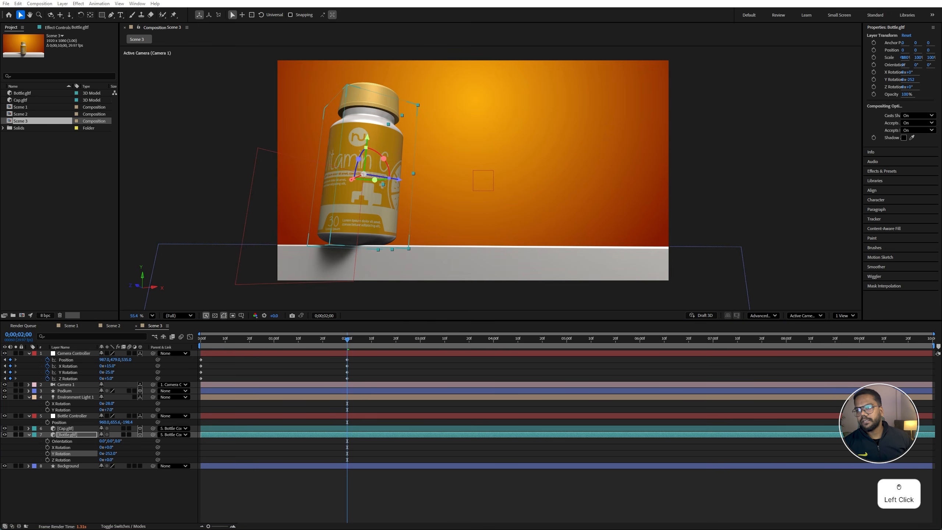
Step: Import text.png into Scene 3 in the empty area beside the bottle, scale it to 113%, nudge it up slightly, and save
drag(0, 180, 581, 177)
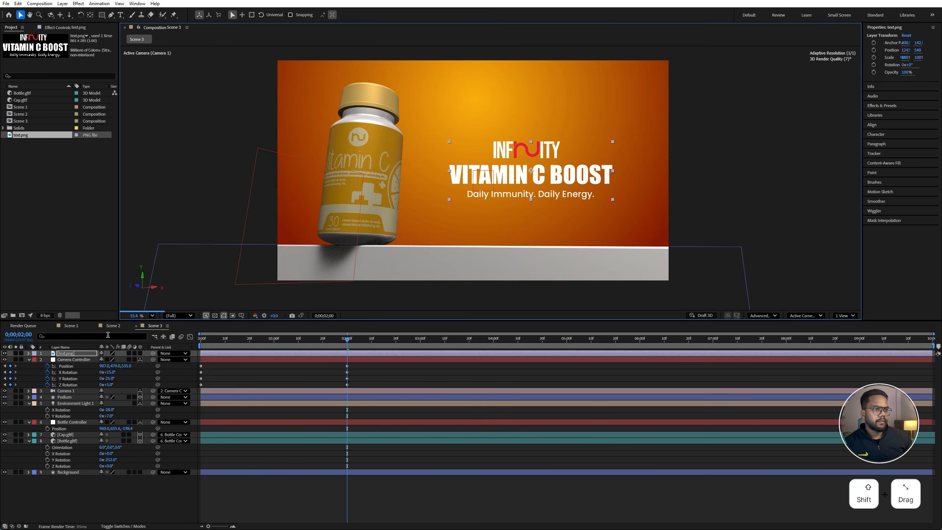
key(s)
drag(110, 360, 115, 360)
drag(589, 175, 589, 169)
key(ctrl+s)
Step: Apply the Drop Shadow effect to the text.png layer and set its Softness to 13
click(886, 105)
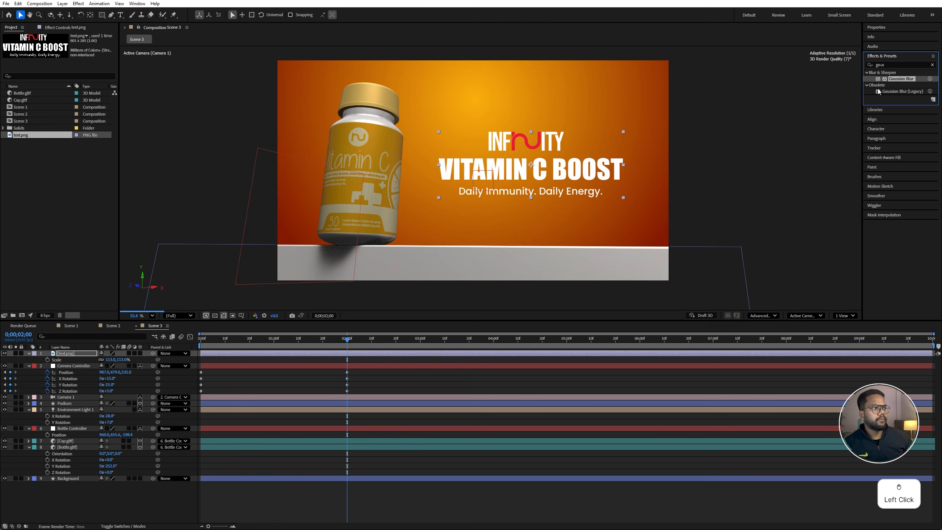
double_click(892, 65)
text(dro)
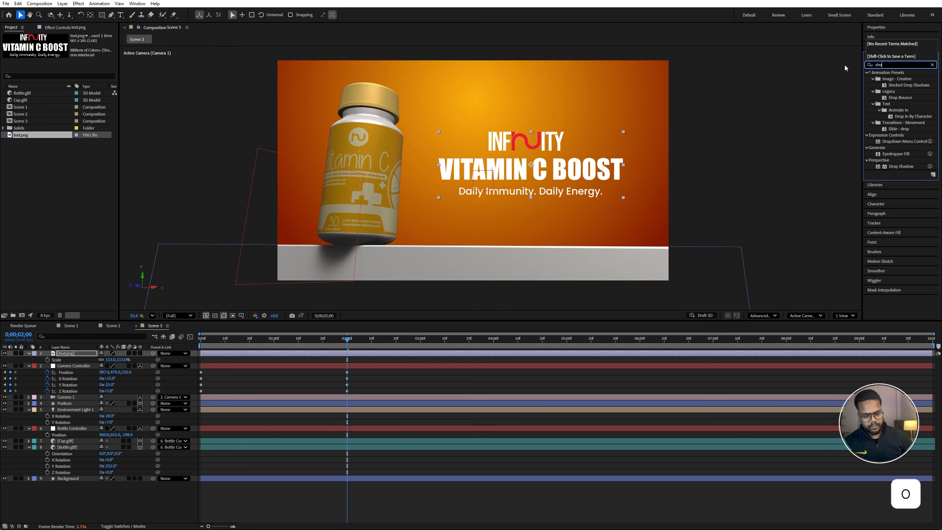
text(p sha)
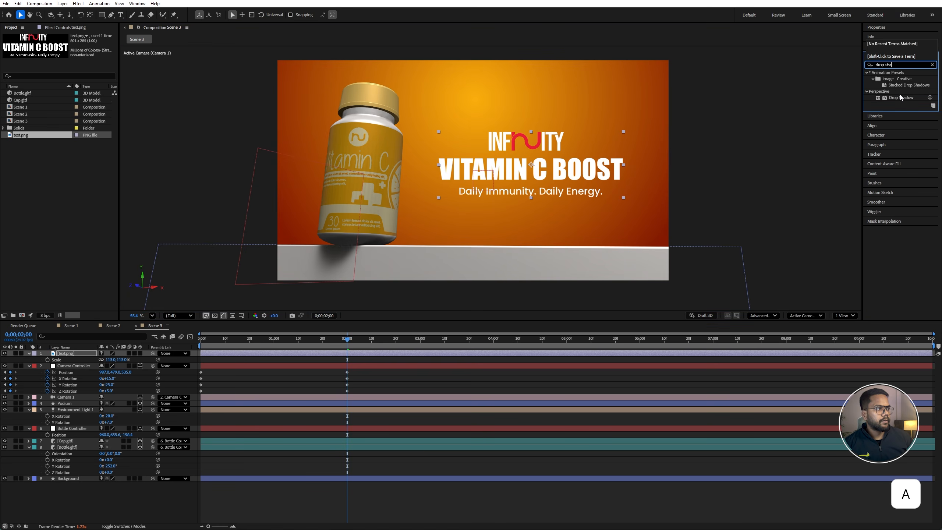
drag(900, 96, 573, 171)
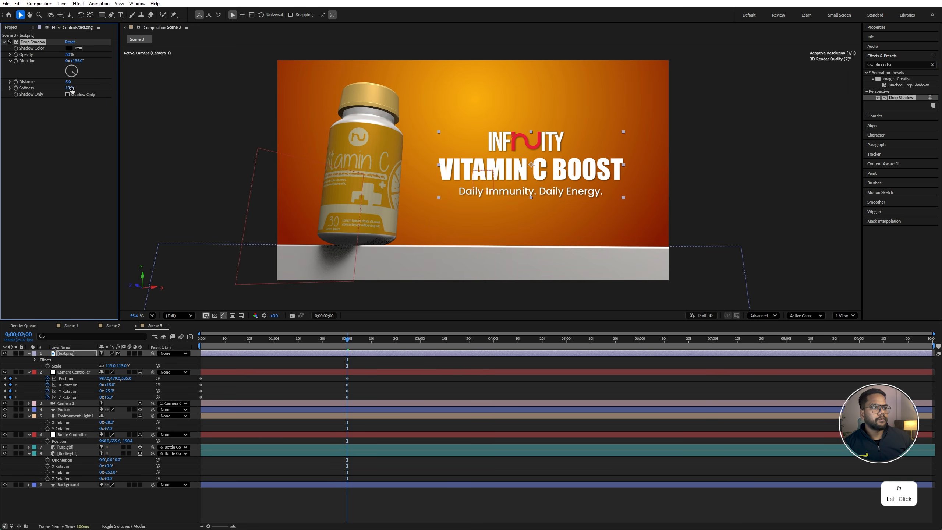
Step: Shift the text.png layer in time so that it starts at 0;00;01;18
drag(216, 352, 346, 356)
click(318, 343)
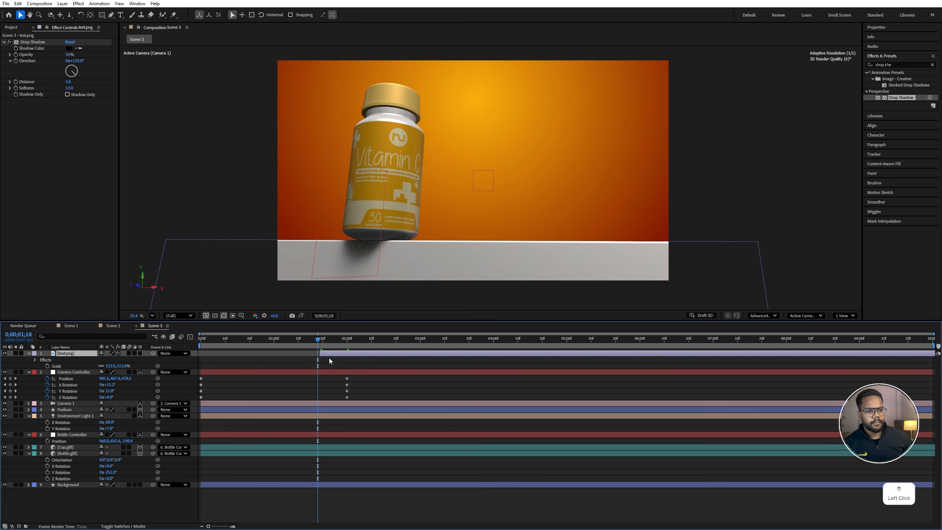
drag(330, 361, 327, 360)
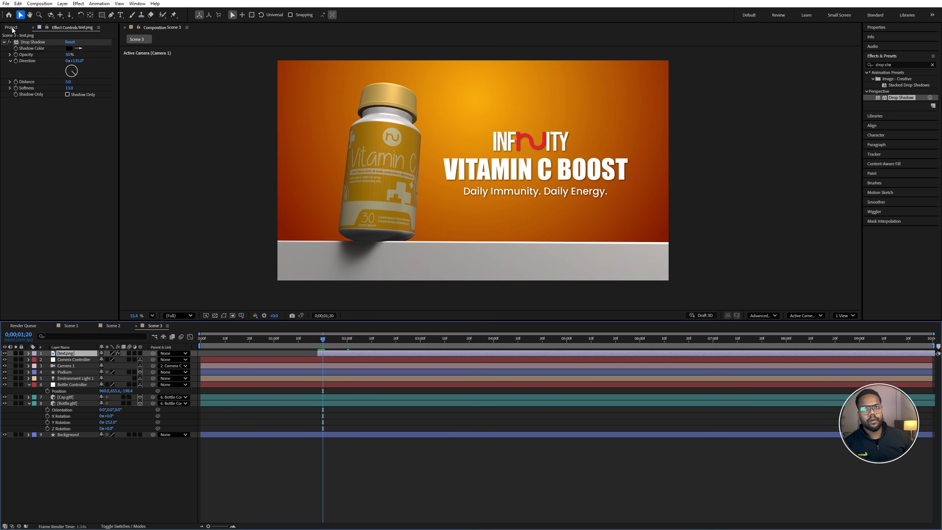
Step: Create a new composition named Final at 1920x1080, 29.97 fps, with a 10-second duration
click(12, 28)
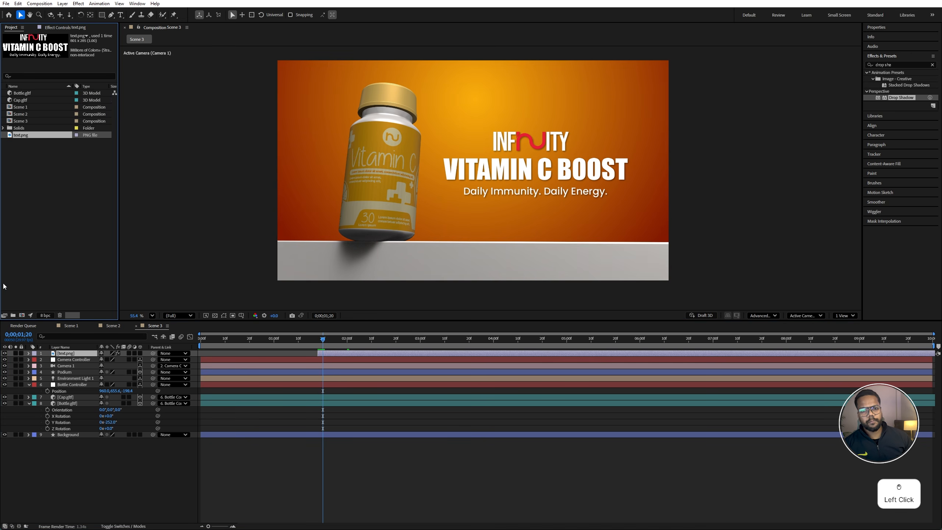
click(22, 315)
text(Fi)
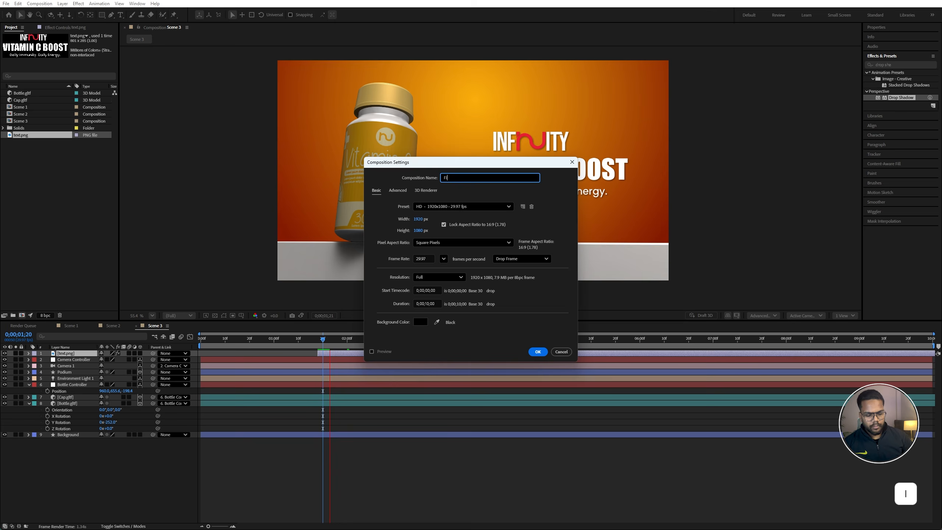
text(nal)
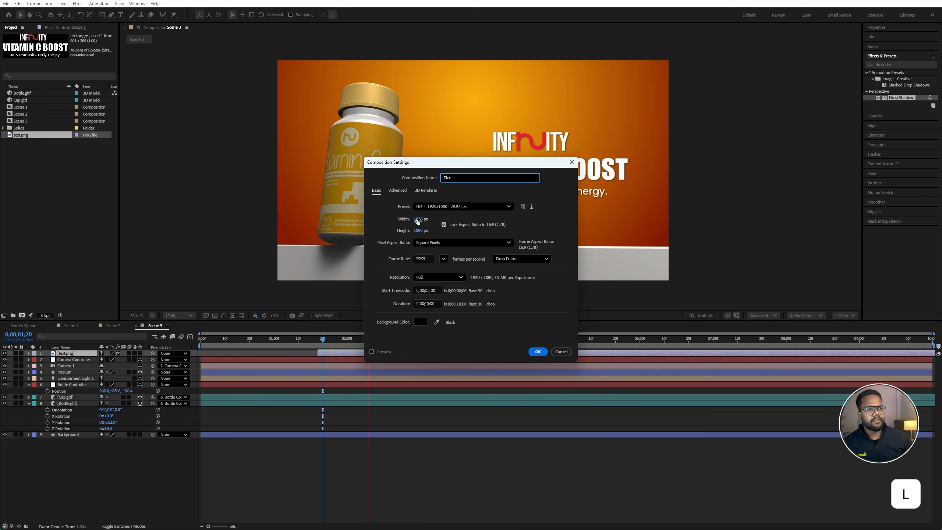
click(436, 303)
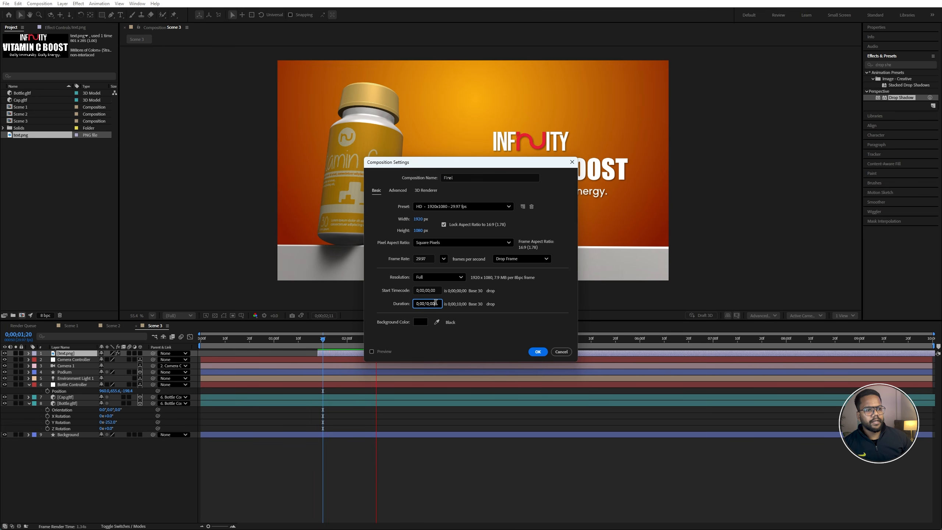
click(538, 351)
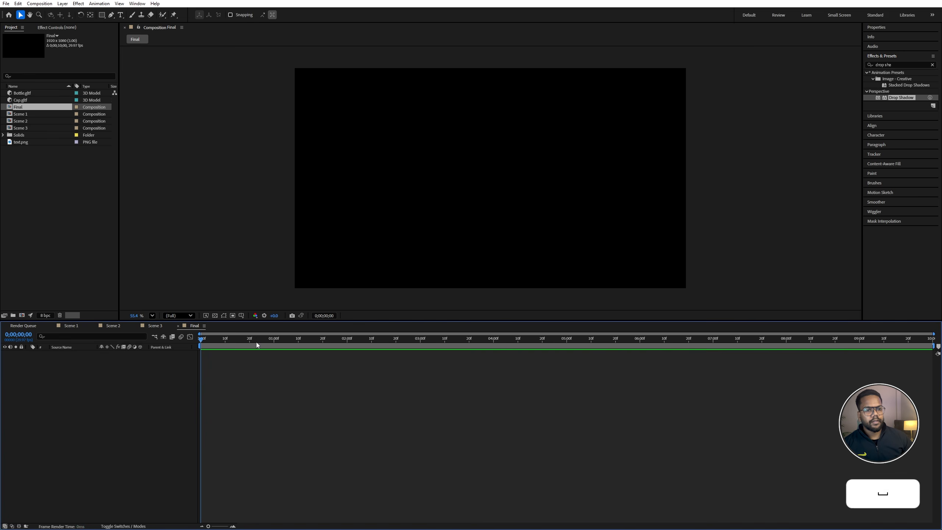
Step: Add the Scene 1, Scene 2 and Scene 3 compositions to Final, stacked with Scene 3 uppermost and Scene 1 lowest
drag(256, 341, 214, 341)
click(31, 114)
shift+click(30, 128)
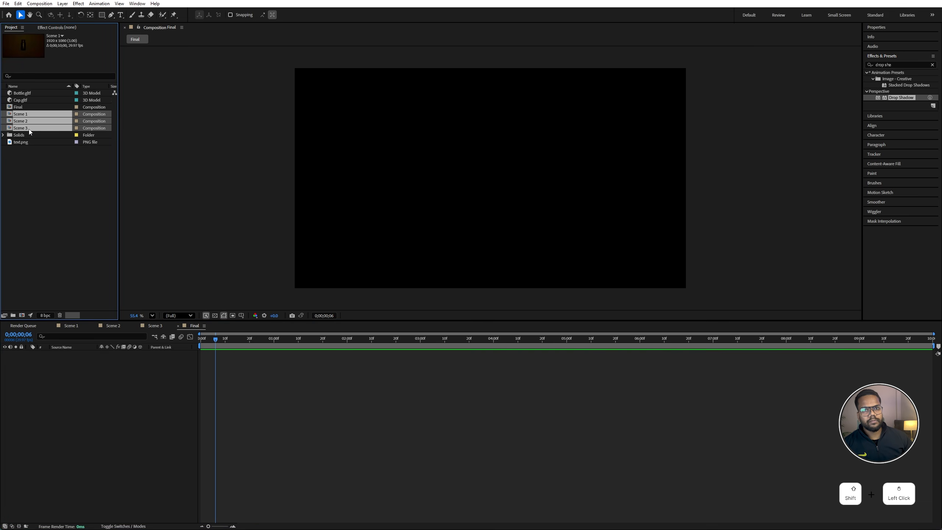
drag(29, 128, 82, 346)
drag(127, 421, 131, 419)
click(77, 355)
mouse_move(76, 354)
mouse_down()
mouse_move(77, 377)
mouse_move(75, 363)
mouse_up()
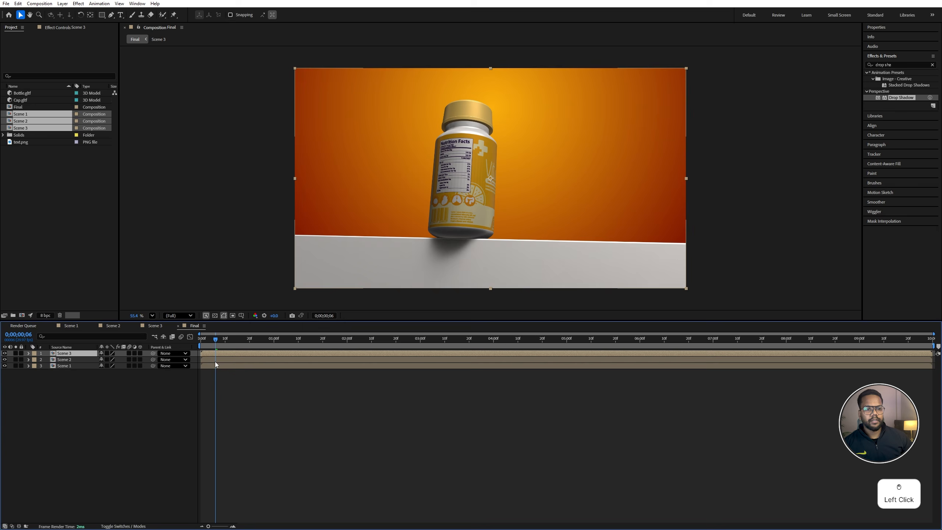
Step: Check Scene 1 up to the 4-second mark, and shift the Scene 2 and Scene 3 layers in Final to start at 0;00;04;00
click(72, 326)
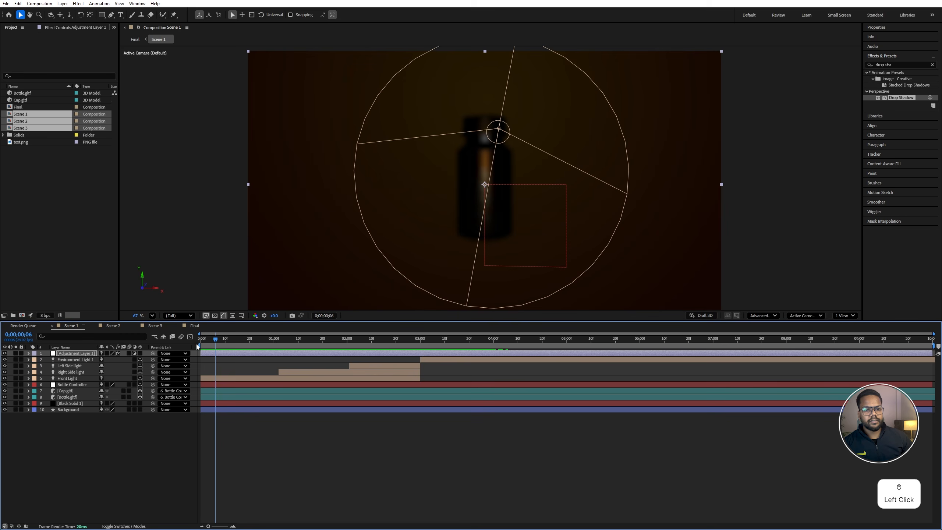
drag(204, 345, 497, 347)
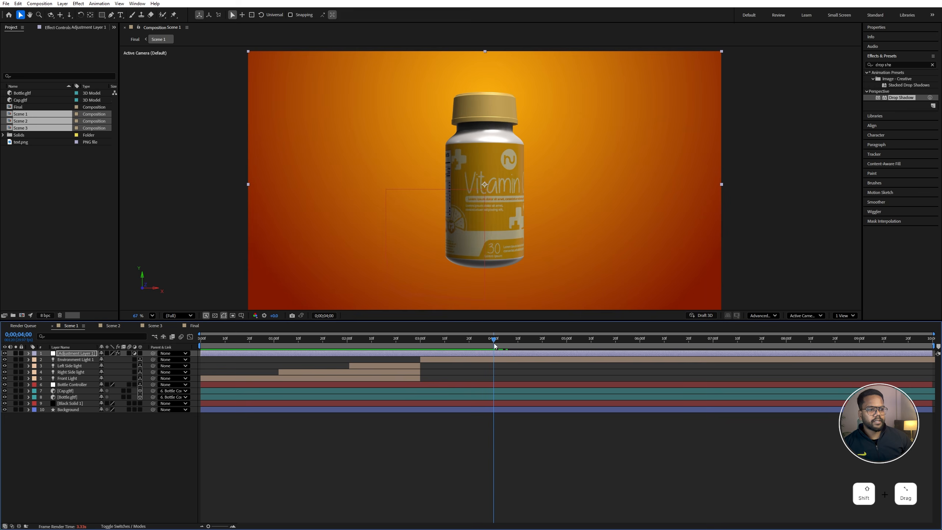
click(203, 328)
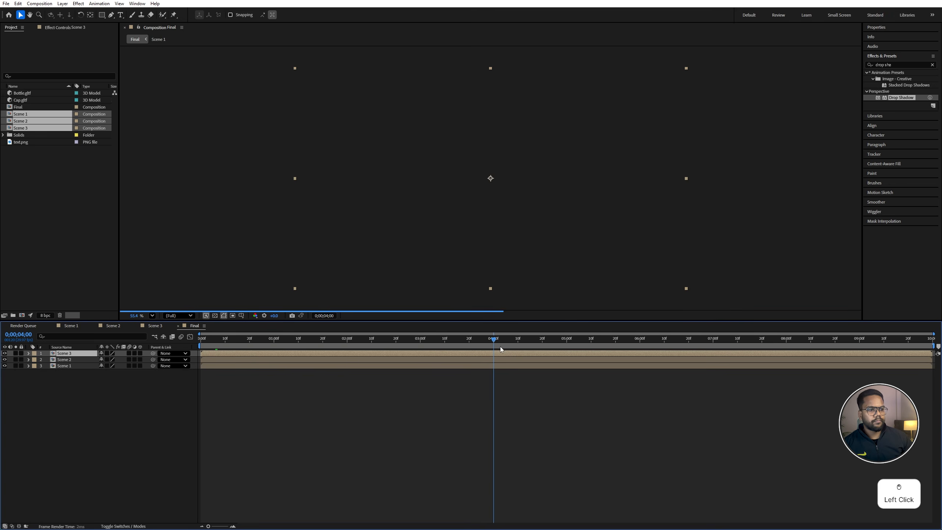
shift+click(63, 360)
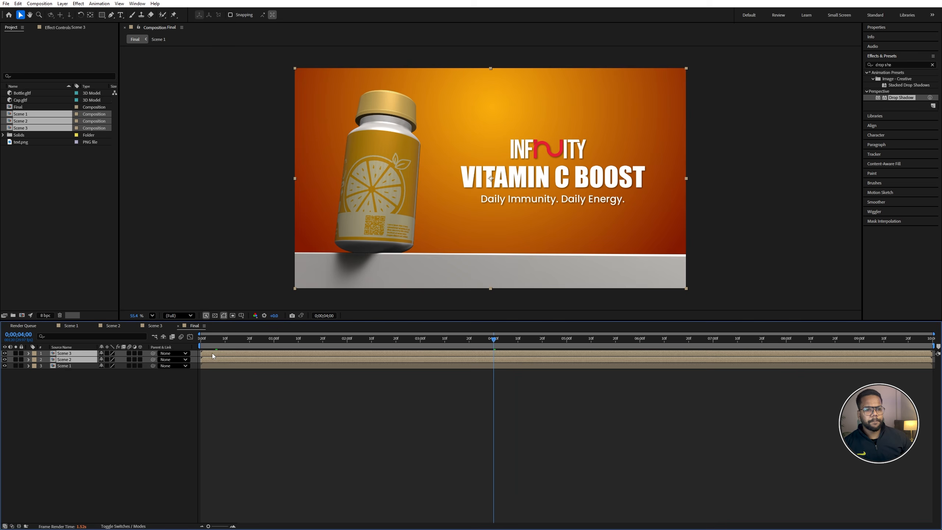
drag(213, 355, 479, 356)
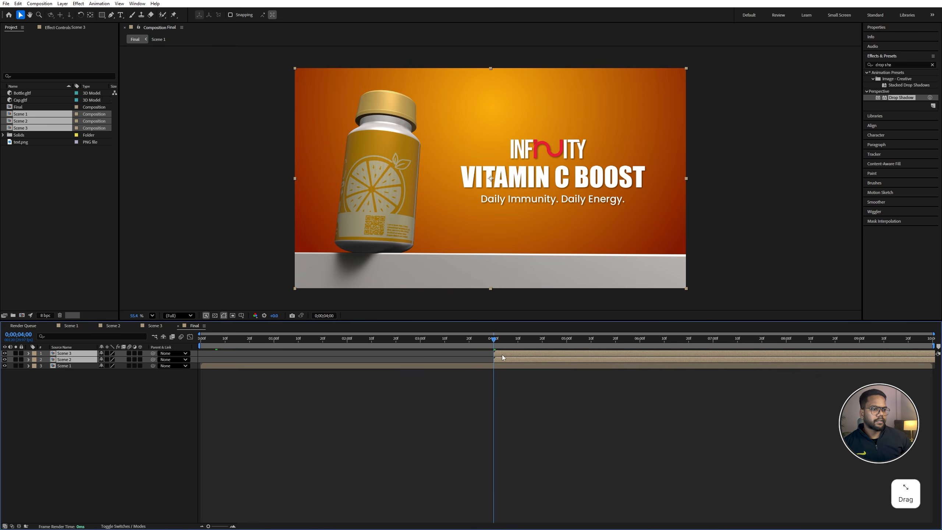
click(302, 357)
Step: Check Scene 2 up to the 2-second mark, and shift the Scene 3 layer in Final to start at 0;00;06;00
click(65, 359)
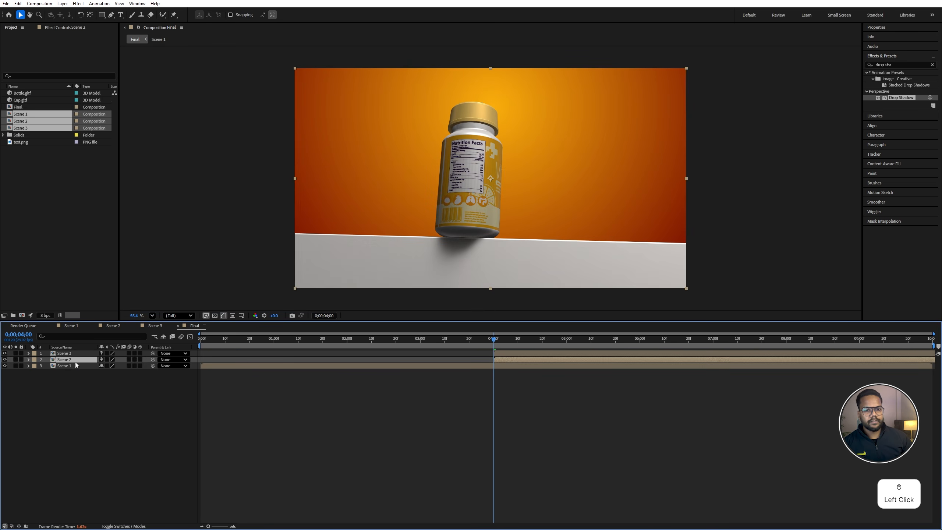
double_click(61, 360)
drag(349, 341, 347, 340)
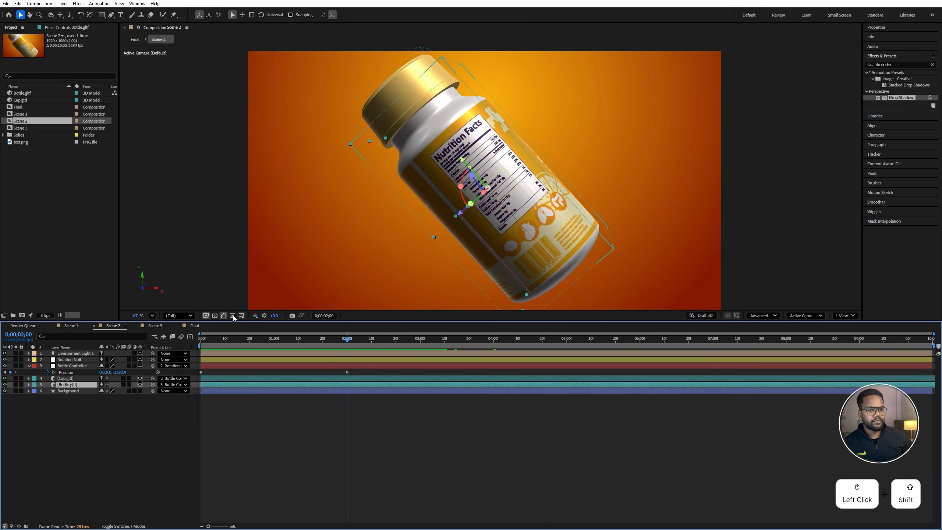
click(196, 325)
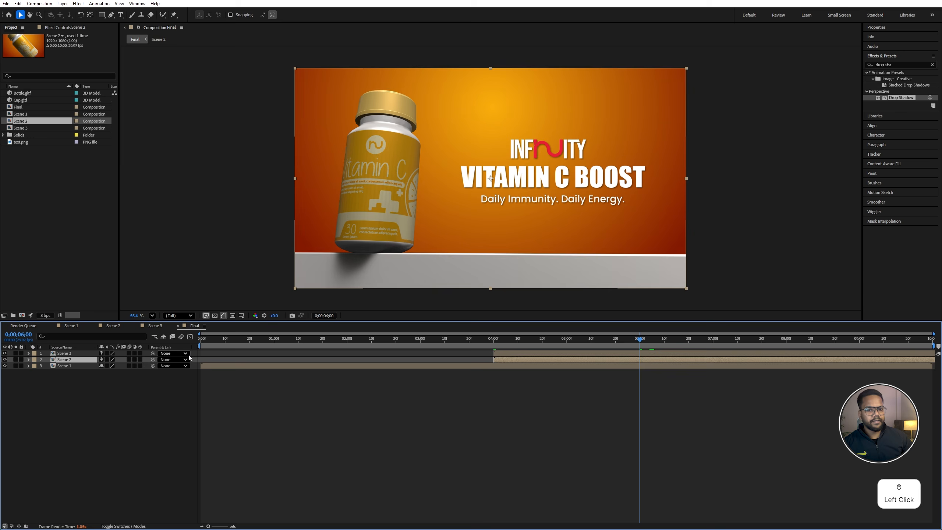
click(54, 354)
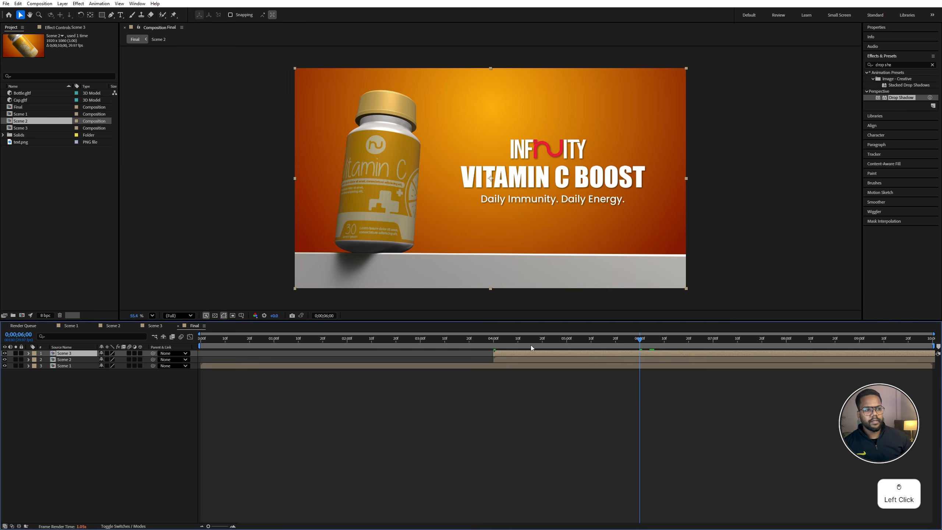
drag(497, 354, 635, 346)
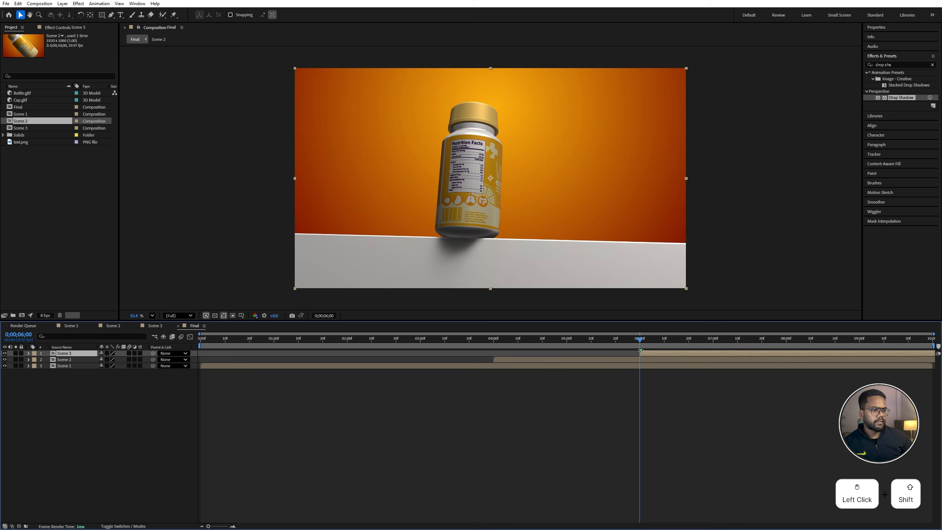
Step: Review the Scene 3 ending in Final, trim the work area to end at about 0;00;08;19, and return to the first frame
click(752, 340)
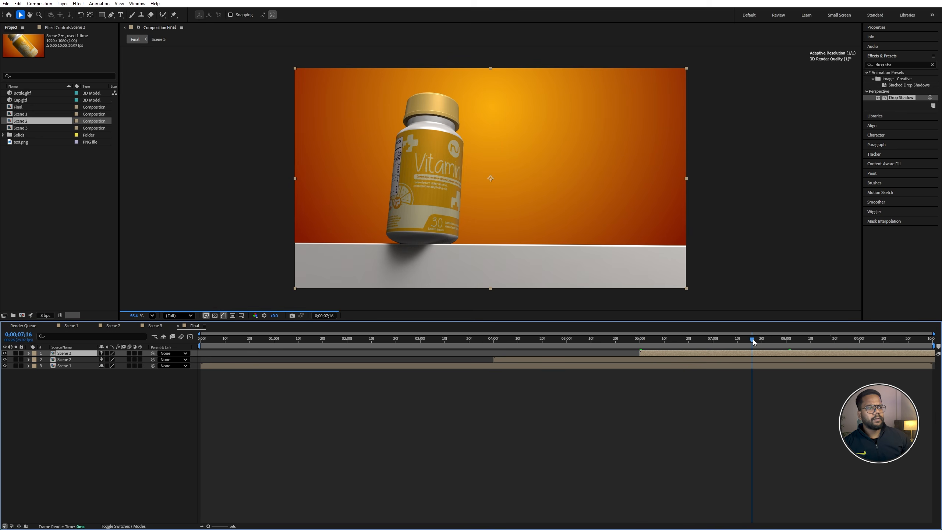
drag(774, 341, 809, 341)
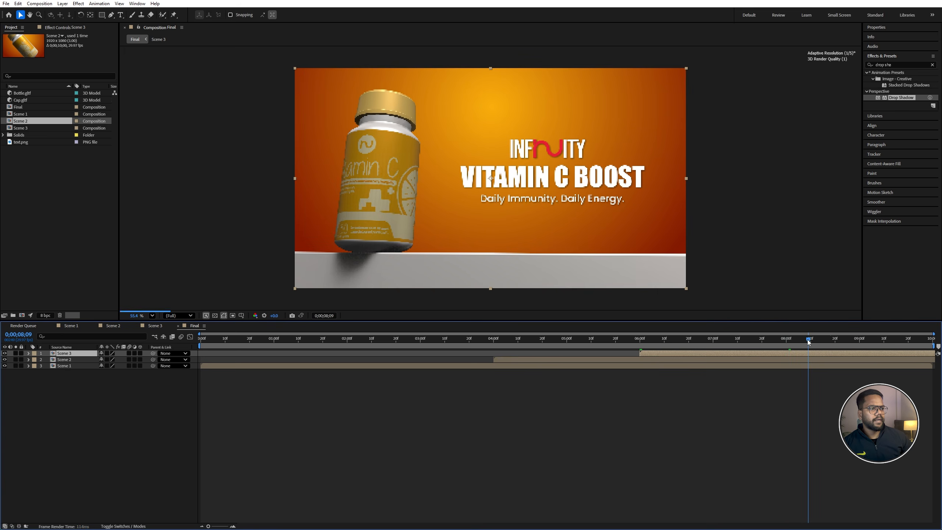
click(816, 340)
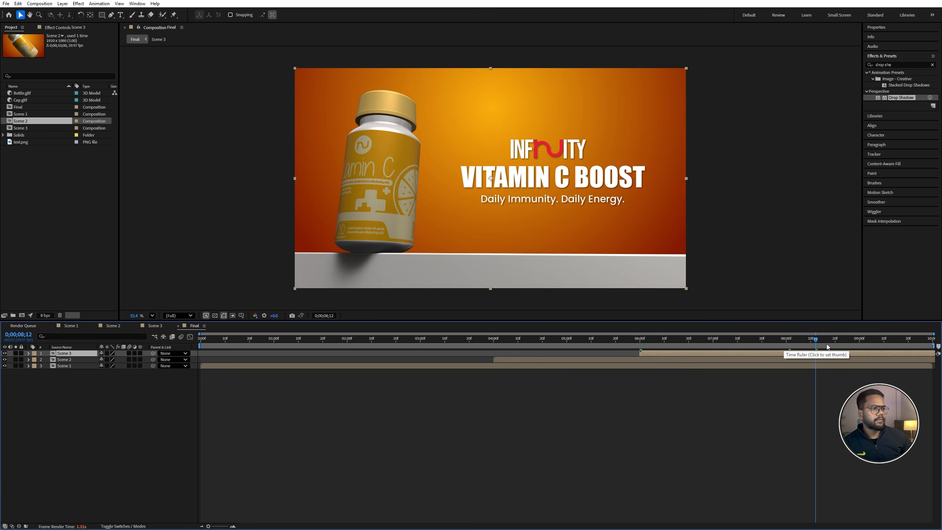
click(828, 340)
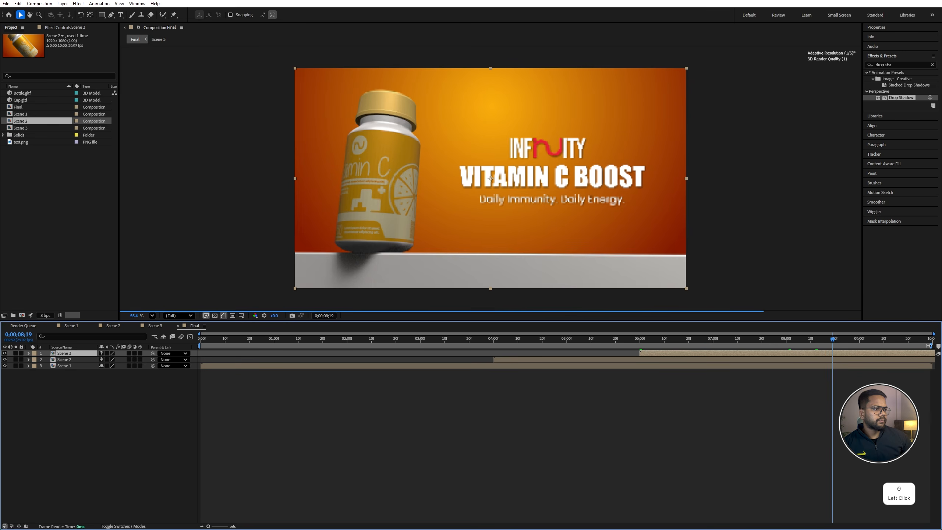
drag(929, 345, 171, 349)
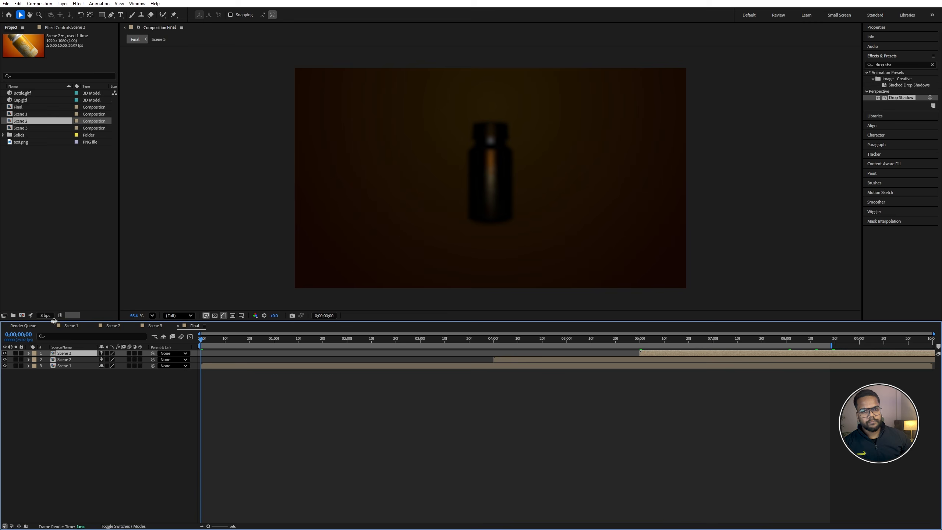
Step: Save the project and preview Final in an enlarged composition viewer with the magnification set to Fit up to 100%
drag(54, 321, 55, 400)
click(153, 395)
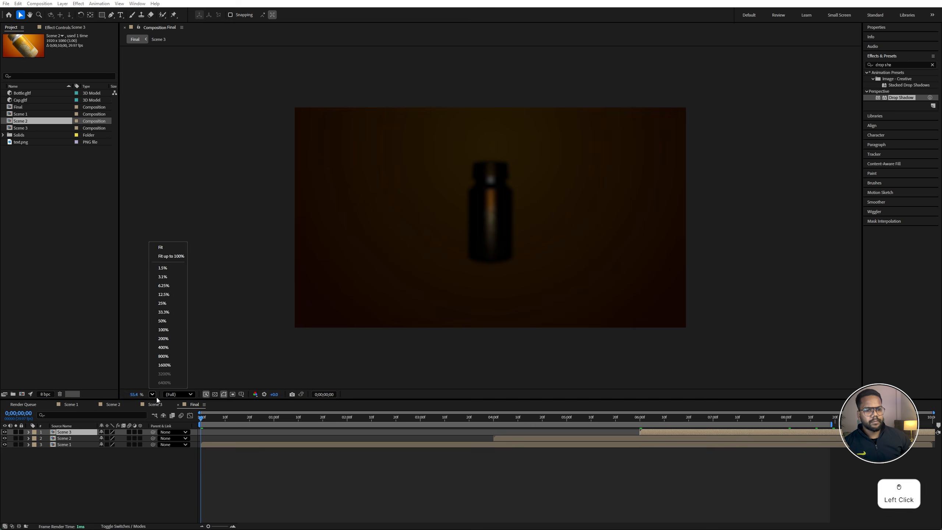
click(166, 256)
key(ctrl+s)
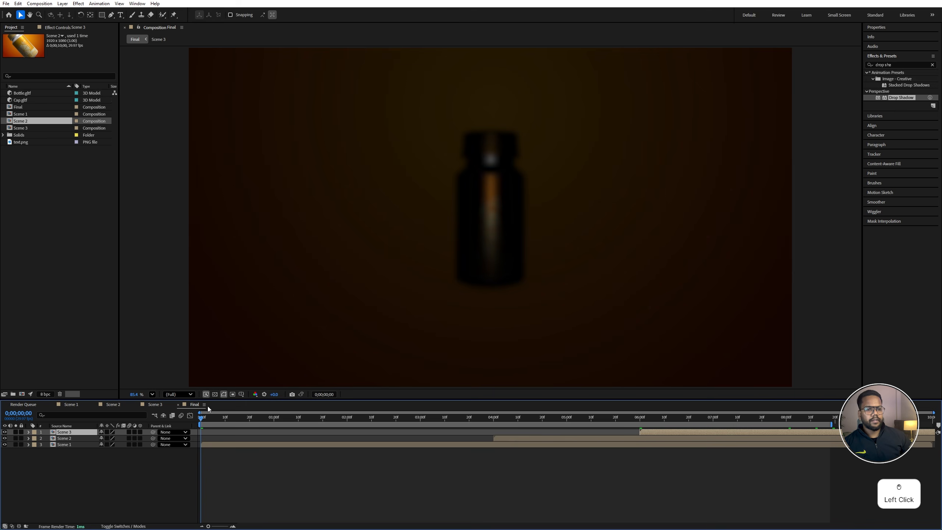
drag(213, 403, 214, 455)
click(633, 471)
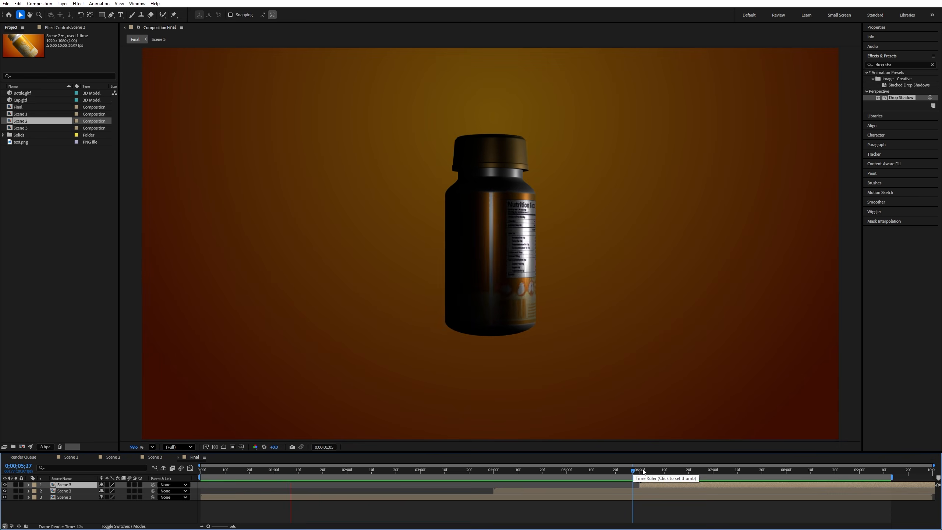